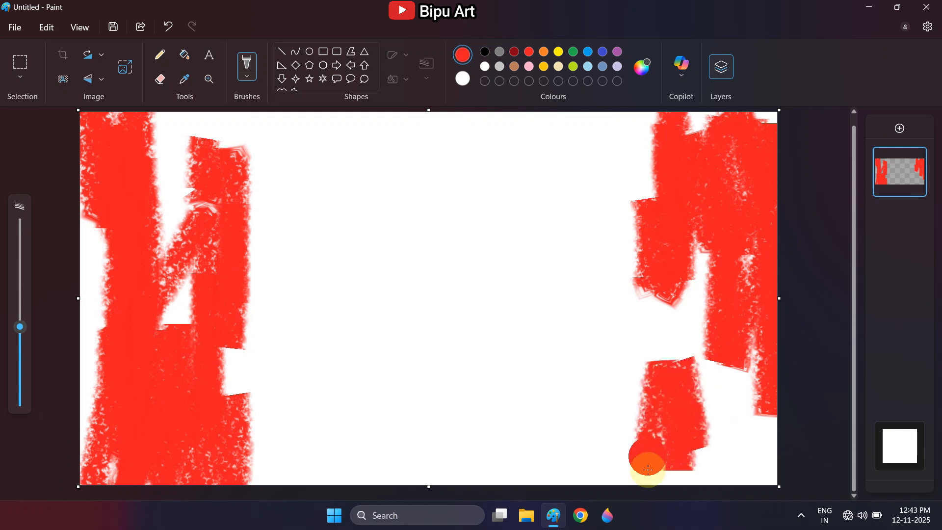
- Finish the red brush strokes and paint dark red strokes over the red areas on both sides of the canvas
{"action": "mouse_move", "coordinate": [609, 136]}
{"action": "left_mouse_down"}
{"action": "mouse_move", "coordinate": [615, 178]}
{"action": "mouse_move", "coordinate": [617, 125]}
{"action": "left_mouse_up"}
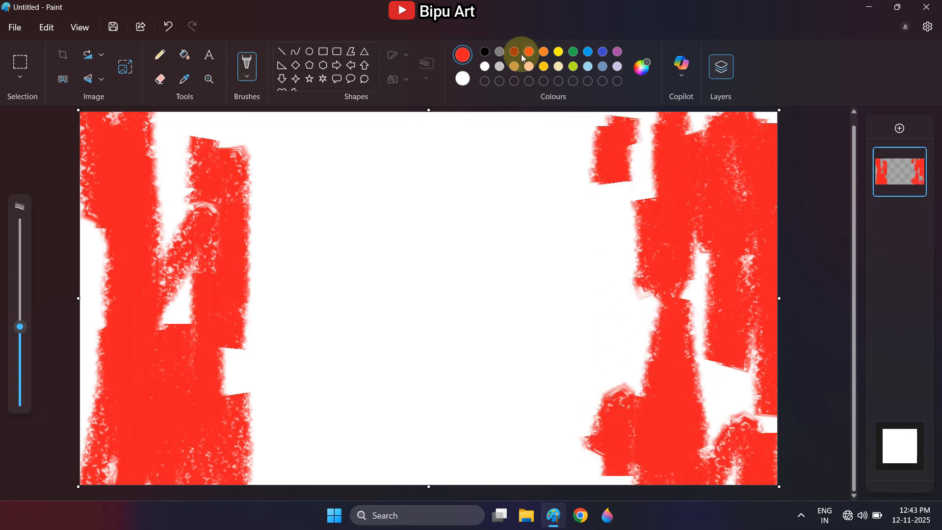
{"action": "left_click", "coordinate": [514, 51]}
{"action": "mouse_move", "coordinate": [120, 337]}
{"action": "left_mouse_down"}
{"action": "mouse_move", "coordinate": [88, 185]}
{"action": "mouse_move", "coordinate": [125, 484]}
{"action": "mouse_move", "coordinate": [189, 151]}
{"action": "mouse_move", "coordinate": [130, 162]}
{"action": "left_mouse_up"}
{"action": "mouse_move", "coordinate": [638, 194]}
{"action": "left_mouse_down"}
{"action": "mouse_move", "coordinate": [686, 128]}
{"action": "mouse_move", "coordinate": [765, 126]}
{"action": "mouse_move", "coordinate": [736, 231]}
{"action": "left_mouse_up"}
{"action": "mouse_move", "coordinate": [726, 387]}
{"action": "left_mouse_down"}
{"action": "mouse_move", "coordinate": [707, 362]}
{"action": "mouse_move", "coordinate": [759, 444]}
{"action": "mouse_move", "coordinate": [730, 496]}
{"action": "mouse_move", "coordinate": [621, 295]}
{"action": "left_mouse_up"}
- Mix a bright orange-red custom colour at high brightness and make it the painting colour
{"action": "left_click", "coordinate": [529, 51]}
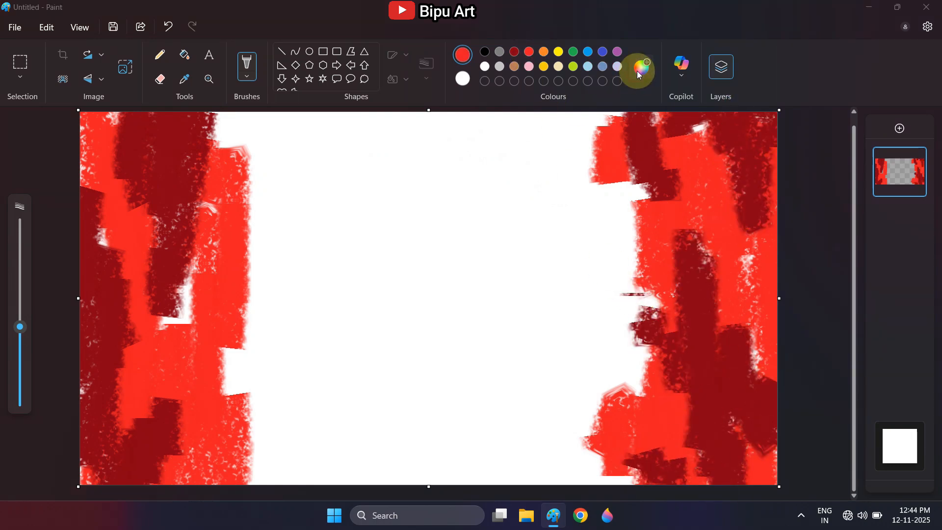
{"action": "left_click", "coordinate": [640, 68]}
{"action": "left_click", "coordinate": [303, 103]}
{"action": "left_click_drag", "start_coordinate": [300, 93], "coordinate": [299, 92]}
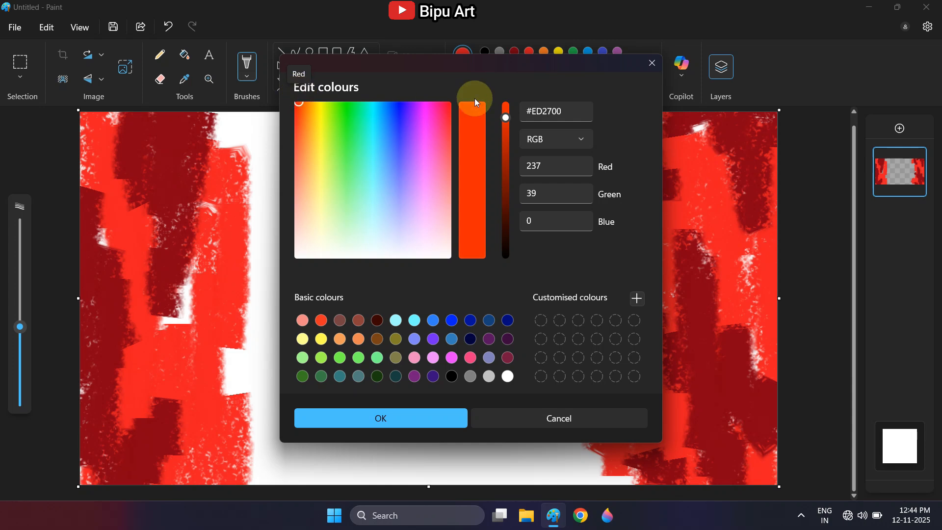
{"action": "left_click", "coordinate": [507, 108]}
{"action": "left_click", "coordinate": [433, 415]}
- Paint orange-red strokes inward from the red areas on both sides of the canvas
{"action": "mouse_move", "coordinate": [619, 376]}
{"action": "left_mouse_down"}
{"action": "mouse_move", "coordinate": [634, 288]}
{"action": "mouse_move", "coordinate": [646, 275]}
{"action": "mouse_move", "coordinate": [593, 151]}
{"action": "mouse_move", "coordinate": [649, 217]}
{"action": "mouse_move", "coordinate": [650, 388]}
{"action": "mouse_move", "coordinate": [631, 483]}
{"action": "mouse_move", "coordinate": [671, 462]}
{"action": "left_mouse_up"}
{"action": "left_click_drag", "start_coordinate": [188, 327], "coordinate": [208, 230]}
{"action": "mouse_move", "coordinate": [239, 133]}
{"action": "left_mouse_down"}
{"action": "mouse_move", "coordinate": [203, 121]}
{"action": "mouse_move", "coordinate": [248, 319]}
{"action": "mouse_move", "coordinate": [232, 315]}
{"action": "mouse_move", "coordinate": [216, 488]}
{"action": "mouse_move", "coordinate": [284, 368]}
{"action": "mouse_move", "coordinate": [300, 435]}
{"action": "left_mouse_up"}
{"action": "left_click_drag", "start_coordinate": [324, 424], "coordinate": [322, 364]}
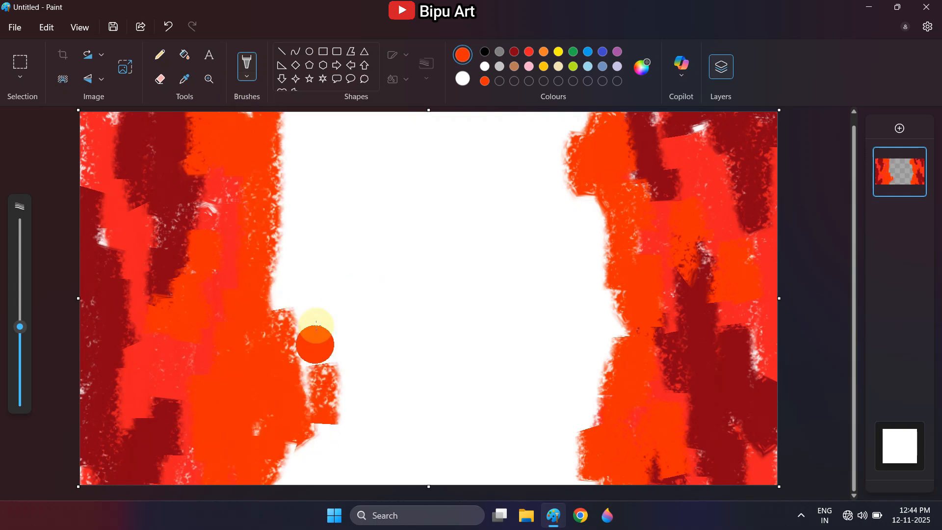
{"action": "mouse_move", "coordinate": [304, 304]}
{"action": "left_mouse_down"}
{"action": "mouse_move", "coordinate": [307, 266]}
{"action": "mouse_move", "coordinate": [263, 297]}
{"action": "mouse_move", "coordinate": [298, 249]}
{"action": "mouse_move", "coordinate": [305, 459]}
{"action": "mouse_move", "coordinate": [339, 393]}
{"action": "mouse_move", "coordinate": [542, 462]}
{"action": "left_mouse_up"}
{"action": "left_click", "coordinate": [608, 340]}
- Paint orange strokes inside the orange-red areas, then add gold strokes left of the canvas centre
{"action": "left_click", "coordinate": [545, 53]}
{"action": "mouse_move", "coordinate": [539, 394]}
{"action": "left_mouse_down"}
{"action": "mouse_move", "coordinate": [594, 317]}
{"action": "mouse_move", "coordinate": [572, 166]}
{"action": "mouse_move", "coordinate": [597, 182]}
{"action": "mouse_move", "coordinate": [554, 127]}
{"action": "mouse_move", "coordinate": [583, 447]}
{"action": "mouse_move", "coordinate": [533, 408]}
{"action": "mouse_move", "coordinate": [588, 374]}
{"action": "mouse_move", "coordinate": [605, 375]}
{"action": "mouse_move", "coordinate": [572, 275]}
{"action": "mouse_move", "coordinate": [555, 398]}
{"action": "mouse_move", "coordinate": [498, 435]}
{"action": "mouse_move", "coordinate": [558, 443]}
{"action": "mouse_move", "coordinate": [589, 348]}
{"action": "left_mouse_up"}
{"action": "left_click", "coordinate": [473, 186]}
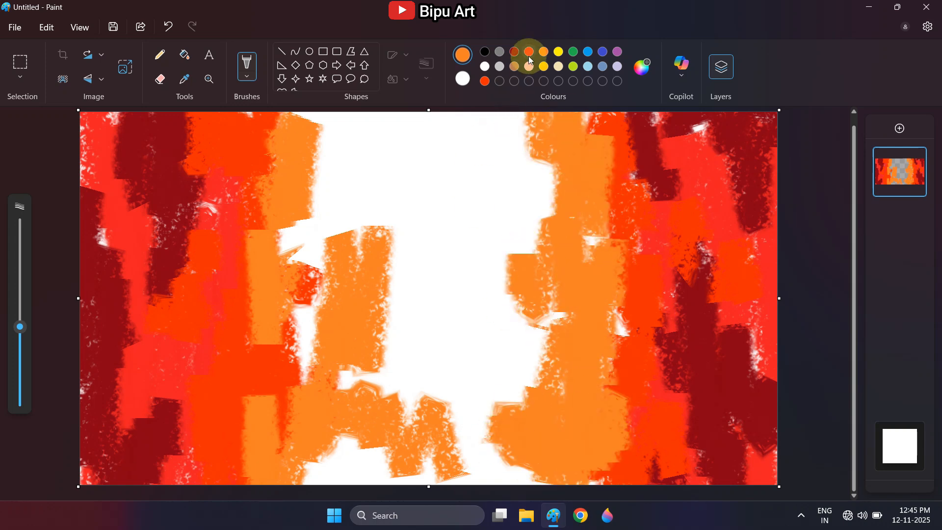
{"action": "left_click", "coordinate": [543, 66]}
{"action": "mouse_move", "coordinate": [392, 187]}
{"action": "left_mouse_down"}
{"action": "mouse_move", "coordinate": [305, 344]}
{"action": "mouse_move", "coordinate": [375, 416]}
{"action": "mouse_move", "coordinate": [354, 465]}
{"action": "left_mouse_up"}
{"action": "mouse_move", "coordinate": [423, 246]}
{"action": "left_mouse_down"}
{"action": "mouse_move", "coordinate": [361, 185]}
{"action": "mouse_move", "coordinate": [337, 130]}
{"action": "left_mouse_up"}
- Paint orange-red patches over the orange and gold strokes on the canvas's left half
{"action": "left_click", "coordinate": [484, 81]}
{"action": "left_click_drag", "start_coordinate": [295, 245], "coordinate": [295, 312]}
{"action": "left_click_drag", "start_coordinate": [285, 404], "coordinate": [296, 361]}
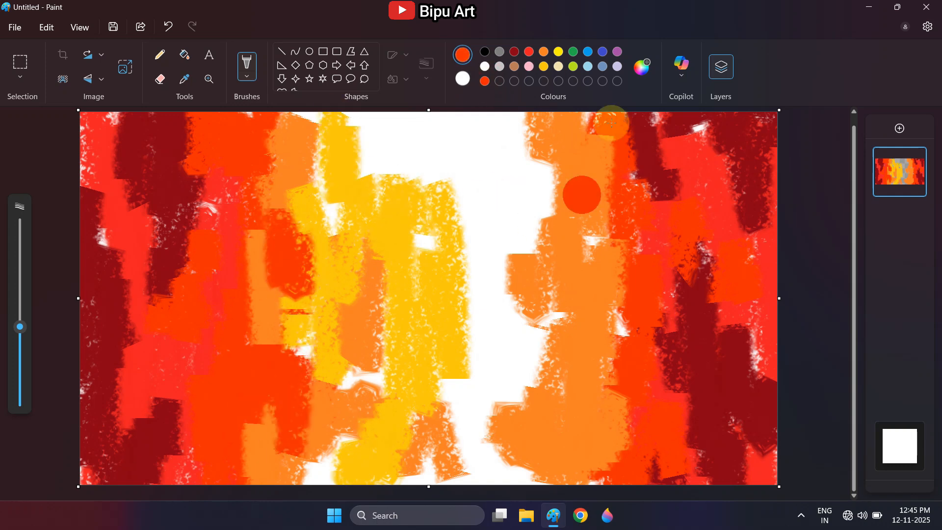
- Mix a lighter custom orange and paint blending strokes with it over the orange and gold areas on both sides
{"action": "left_click", "coordinate": [642, 66]}
{"action": "left_click", "coordinate": [303, 104]}
{"action": "left_click", "coordinate": [368, 423]}
{"action": "left_click_drag", "start_coordinate": [296, 431], "coordinate": [290, 479]}
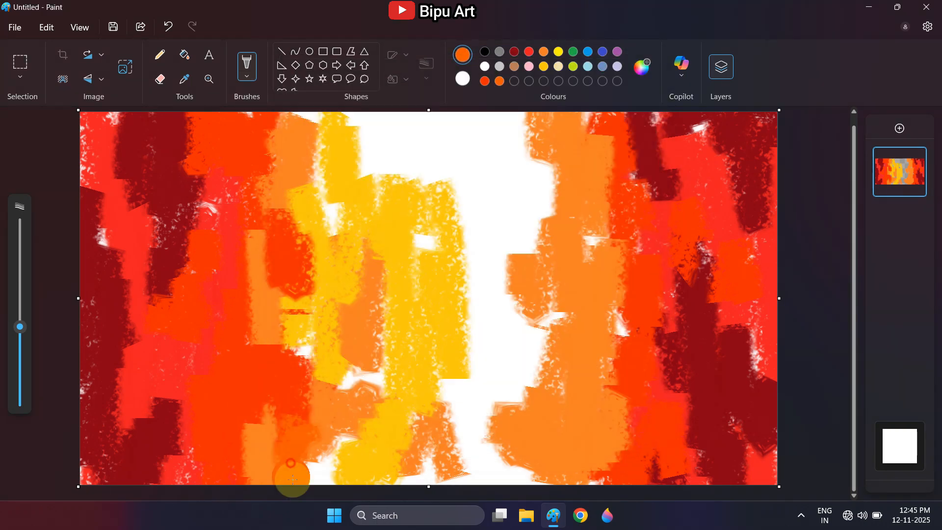
{"action": "left_click_drag", "start_coordinate": [298, 275], "coordinate": [305, 360]}
{"action": "mouse_move", "coordinate": [319, 196]}
{"action": "left_mouse_down"}
{"action": "mouse_move", "coordinate": [316, 156]}
{"action": "mouse_move", "coordinate": [338, 159]}
{"action": "mouse_move", "coordinate": [374, 108]}
{"action": "mouse_move", "coordinate": [357, 172]}
{"action": "left_mouse_up"}
{"action": "mouse_move", "coordinate": [557, 422]}
{"action": "left_mouse_down"}
{"action": "mouse_move", "coordinate": [595, 473]}
{"action": "mouse_move", "coordinate": [601, 427]}
{"action": "left_mouse_up"}
{"action": "left_click_drag", "start_coordinate": [611, 385], "coordinate": [584, 275]}
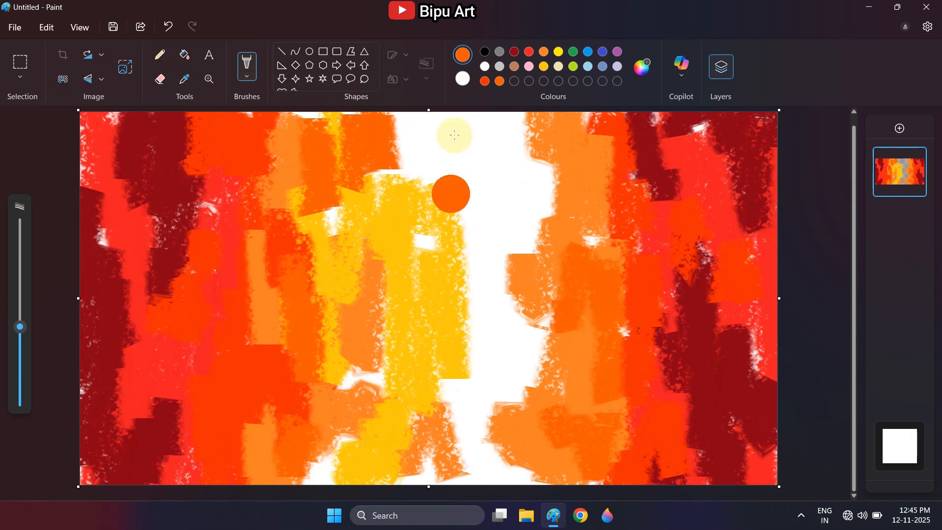
- Paint gold strokes along the inner edge of the orange area right of the canvas centre
{"action": "left_click", "coordinate": [543, 66]}
{"action": "left_click_drag", "start_coordinate": [533, 324], "coordinate": [555, 428]}
{"action": "mouse_move", "coordinate": [552, 383]}
{"action": "left_mouse_down"}
{"action": "mouse_move", "coordinate": [547, 196]}
{"action": "mouse_move", "coordinate": [611, 275]}
{"action": "left_mouse_up"}
{"action": "left_click_drag", "start_coordinate": [555, 162], "coordinate": [514, 138]}
{"action": "left_click_drag", "start_coordinate": [509, 289], "coordinate": [509, 428]}
{"action": "mouse_move", "coordinate": [481, 425]}
{"action": "left_mouse_down"}
{"action": "mouse_move", "coordinate": [530, 475]}
{"action": "mouse_move", "coordinate": [497, 466]}
{"action": "left_mouse_up"}
{"action": "mouse_move", "coordinate": [503, 199]}
{"action": "left_mouse_down"}
{"action": "mouse_move", "coordinate": [496, 177]}
{"action": "mouse_move", "coordinate": [512, 142]}
{"action": "left_mouse_up"}
- Paint white strokes through the centre of the canvas and blend them with gold touches
{"action": "left_click", "coordinate": [485, 66]}
{"action": "mouse_move", "coordinate": [419, 173]}
{"action": "left_mouse_down"}
{"action": "mouse_move", "coordinate": [390, 120]}
{"action": "mouse_move", "coordinate": [495, 197]}
{"action": "mouse_move", "coordinate": [520, 294]}
{"action": "mouse_move", "coordinate": [509, 437]}
{"action": "mouse_move", "coordinate": [403, 476]}
{"action": "mouse_move", "coordinate": [353, 437]}
{"action": "mouse_move", "coordinate": [364, 389]}
{"action": "mouse_move", "coordinate": [538, 389]}
{"action": "mouse_move", "coordinate": [455, 219]}
{"action": "left_mouse_up"}
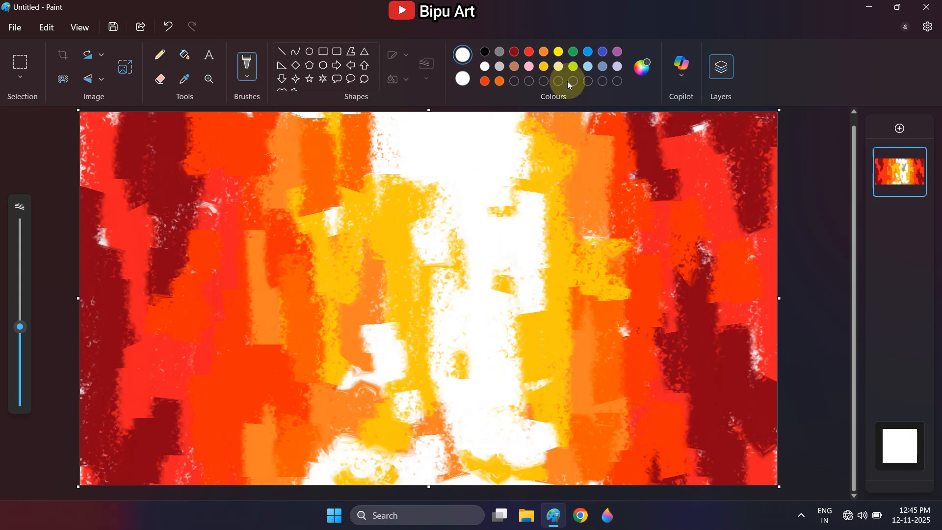
{"action": "left_click", "coordinate": [544, 67]}
{"action": "mouse_move", "coordinate": [520, 236]}
{"action": "left_mouse_down"}
{"action": "mouse_move", "coordinate": [499, 301]}
{"action": "mouse_move", "coordinate": [504, 400]}
{"action": "left_mouse_up"}
{"action": "key", "text": "ctrl+z"}
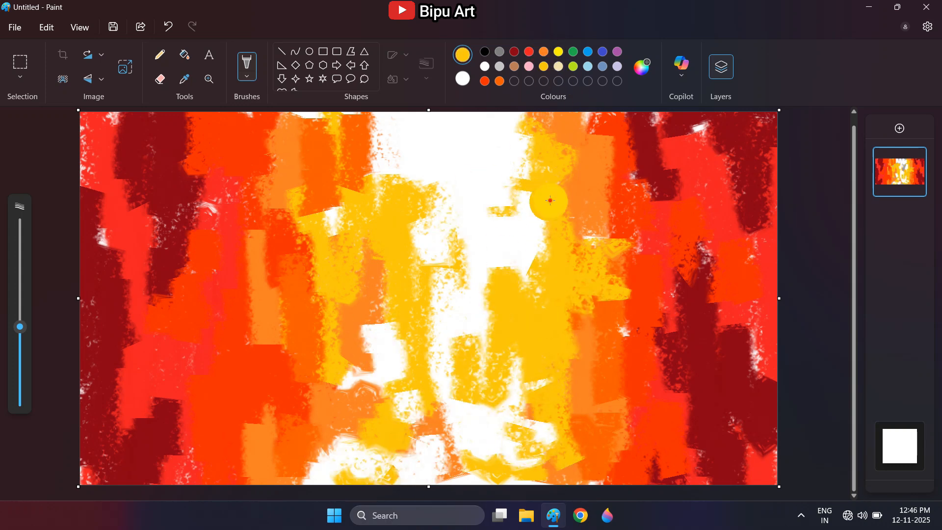
{"action": "left_click", "coordinate": [485, 66]}
{"action": "left_click", "coordinate": [527, 278]}
{"action": "mouse_move", "coordinate": [531, 249]}
{"action": "left_mouse_down"}
{"action": "mouse_move", "coordinate": [494, 197]}
{"action": "mouse_move", "coordinate": [478, 325]}
{"action": "mouse_move", "coordinate": [473, 266]}
{"action": "left_mouse_up"}
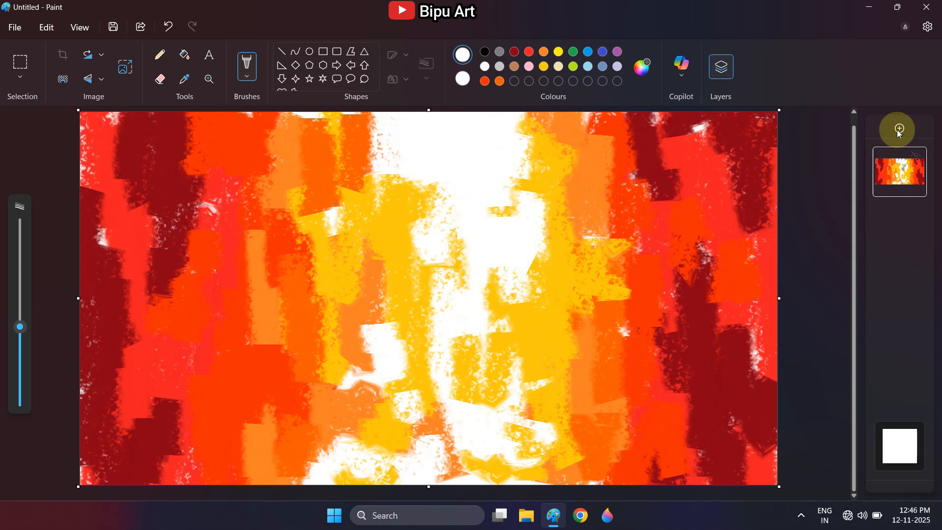
- Try blurring the painting horizontally by resizing it to 6 pixels wide and back to full width, and undo both resizes
{"action": "left_click", "coordinate": [125, 72]}
{"action": "left_click", "coordinate": [482, 193]}
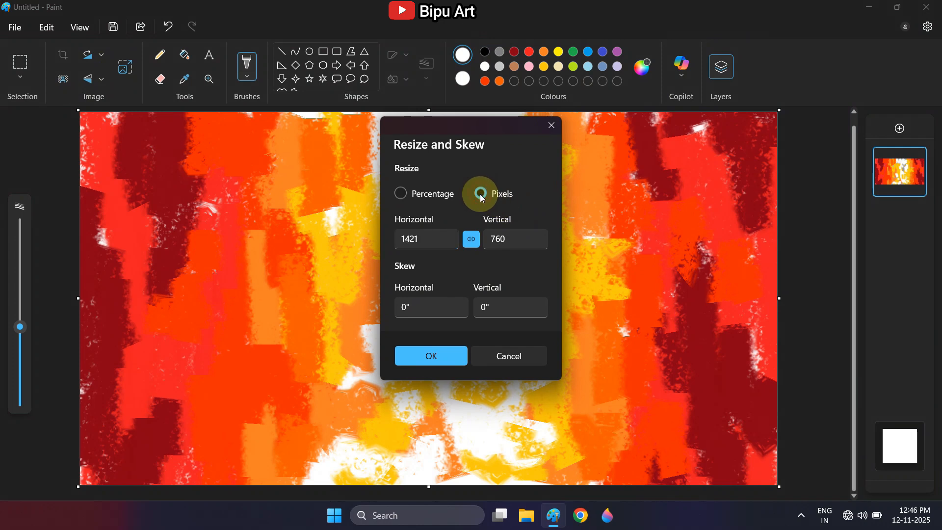
{"action": "double_click", "coordinate": [417, 241]}
{"action": "type", "text": "6"}
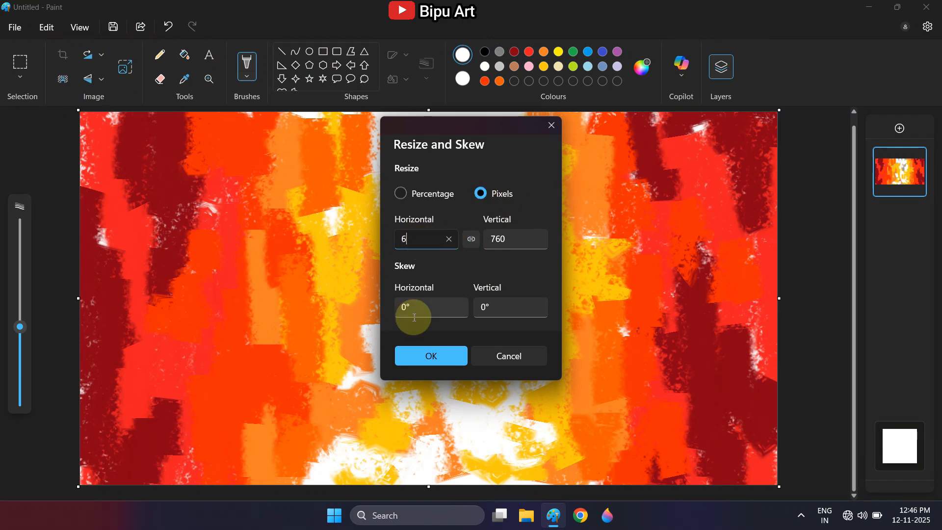
{"action": "left_click", "coordinate": [430, 355]}
{"action": "left_click", "coordinate": [125, 71]}
{"action": "double_click", "coordinate": [412, 237]}
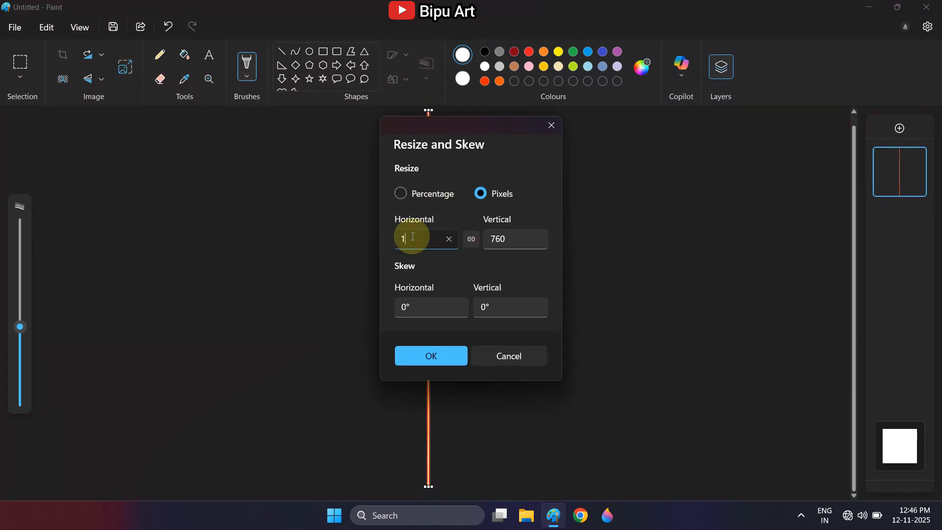
{"action": "left_click", "coordinate": [431, 356]}
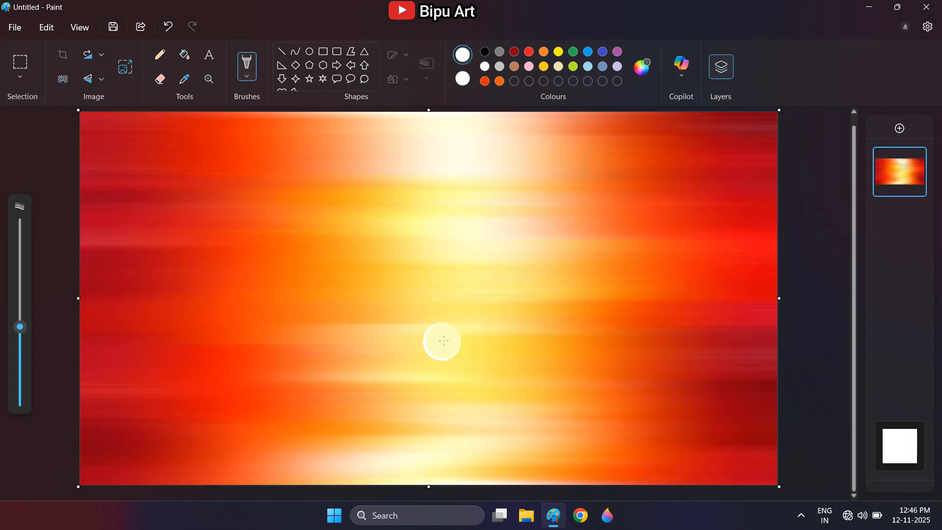
{"action": "key", "text": "ctrl+z"}
{"action": "key", "text": "ctrl+z"}
- Blur the painting vertically by resizing only its height to 6 pixels and back to 760 pixels
{"action": "left_click", "coordinate": [126, 71]}
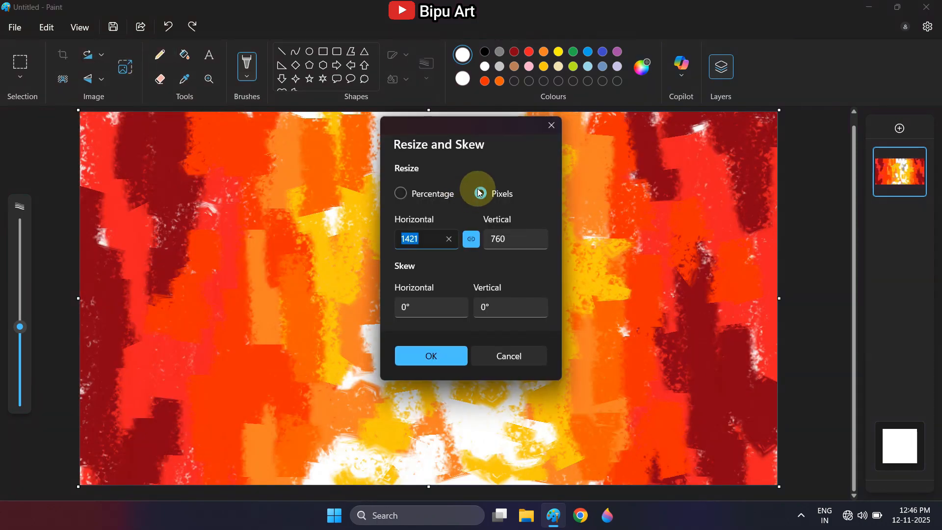
{"action": "double_click", "coordinate": [498, 239]}
{"action": "type", "text": "6"}
{"action": "left_click", "coordinate": [434, 355]}
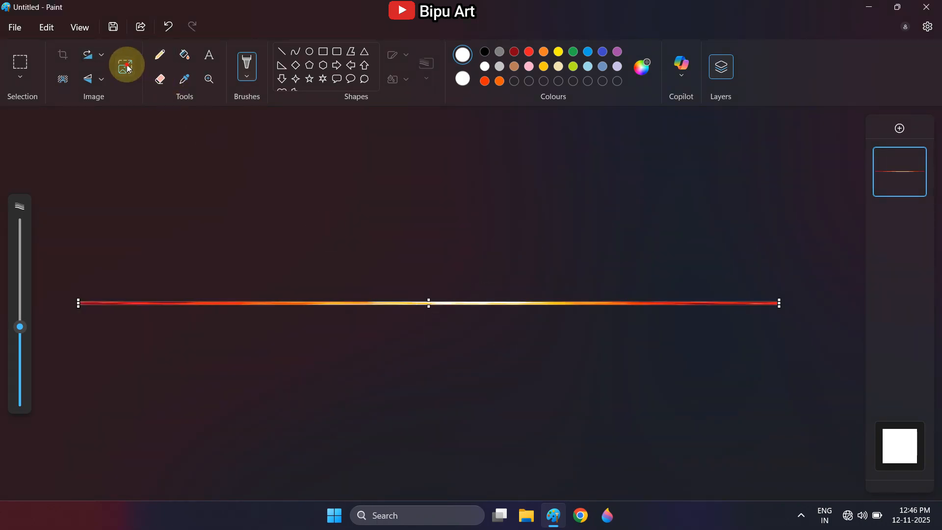
{"action": "left_click", "coordinate": [126, 67]}
{"action": "double_click", "coordinate": [507, 236]}
{"action": "type", "text": "760"}
{"action": "key", "text": "Return"}
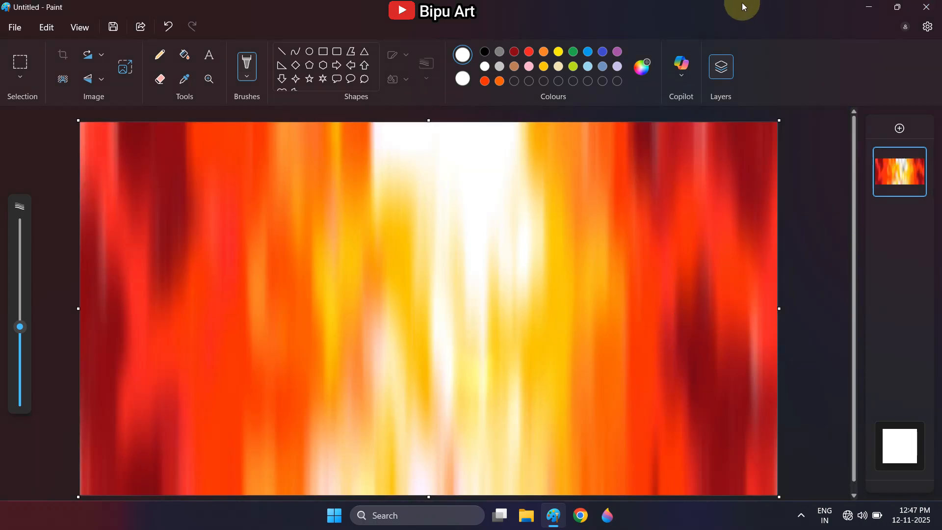
- Add a new layer above the background and set the drawing colour to a custom blue, #0021FF
{"action": "left_click", "coordinate": [900, 128]}
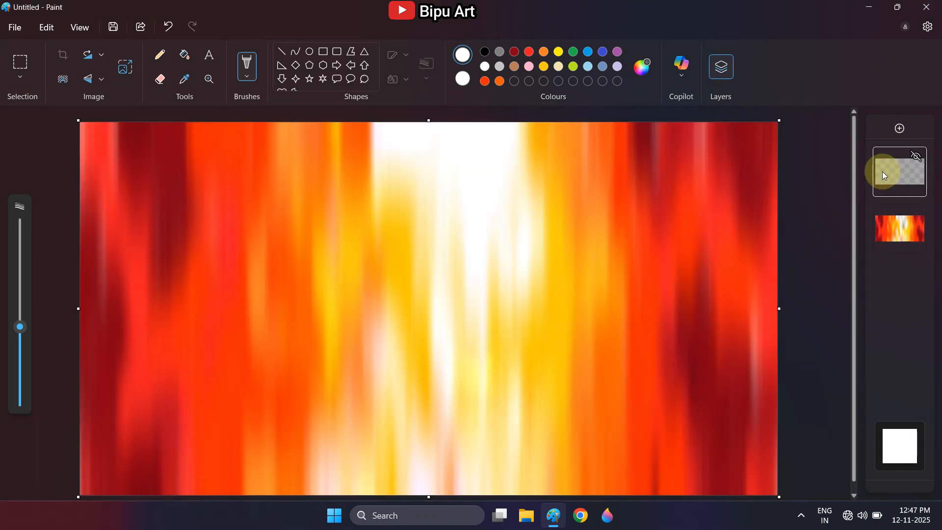
{"action": "left_click", "coordinate": [588, 51]}
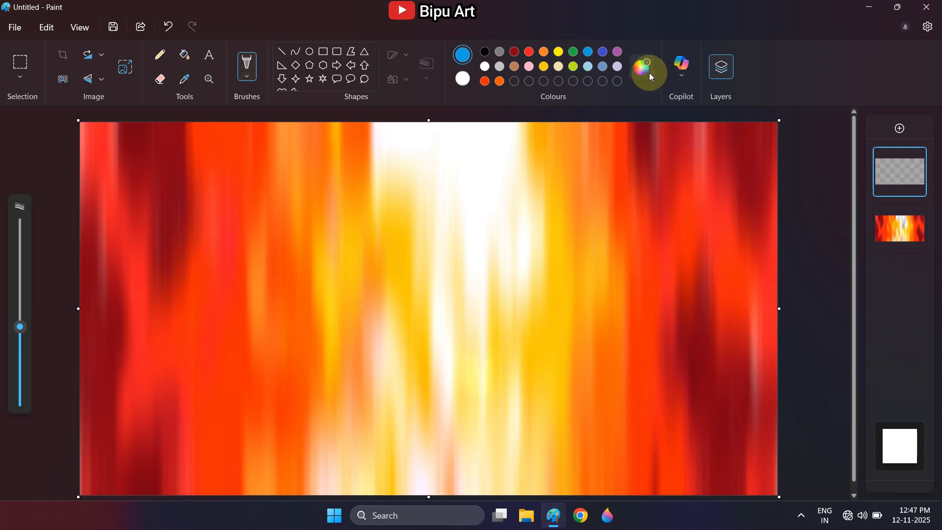
{"action": "left_click", "coordinate": [644, 67]}
{"action": "left_click_drag", "start_coordinate": [401, 121], "coordinate": [396, 100]}
{"action": "left_click_drag", "start_coordinate": [506, 119], "coordinate": [505, 99]}
{"action": "left_click", "coordinate": [401, 416]}
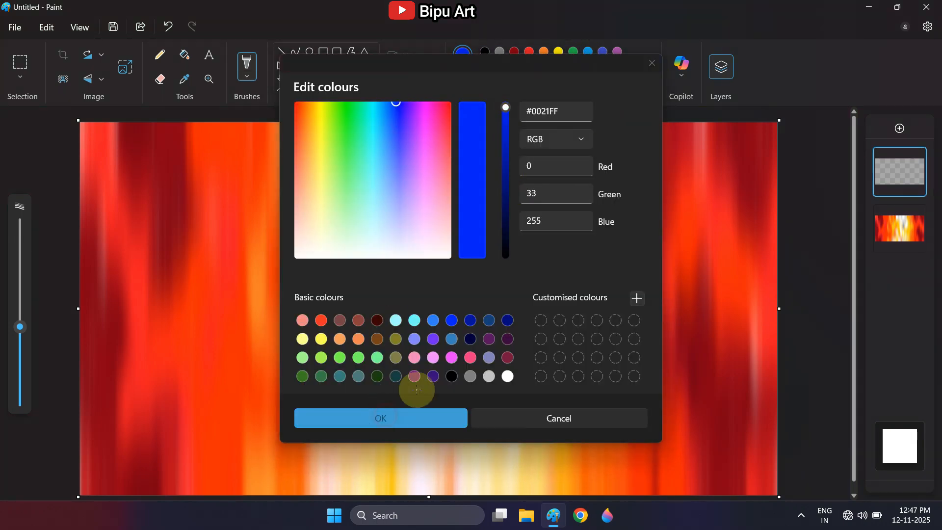
- Sketch Ganesha's crown, face and curled trunk on the new layer with the Pencil at its thinnest size
{"action": "left_click", "coordinate": [165, 67]}
{"action": "left_click", "coordinate": [17, 395]}
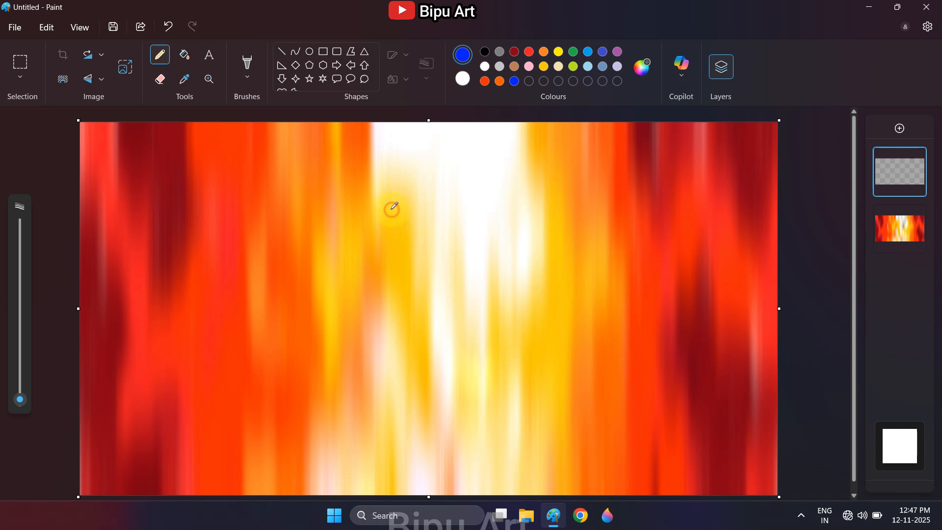
{"action": "mouse_move", "coordinate": [447, 222]}
{"action": "left_mouse_down"}
{"action": "mouse_move", "coordinate": [478, 222]}
{"action": "mouse_move", "coordinate": [377, 203]}
{"action": "left_mouse_up"}
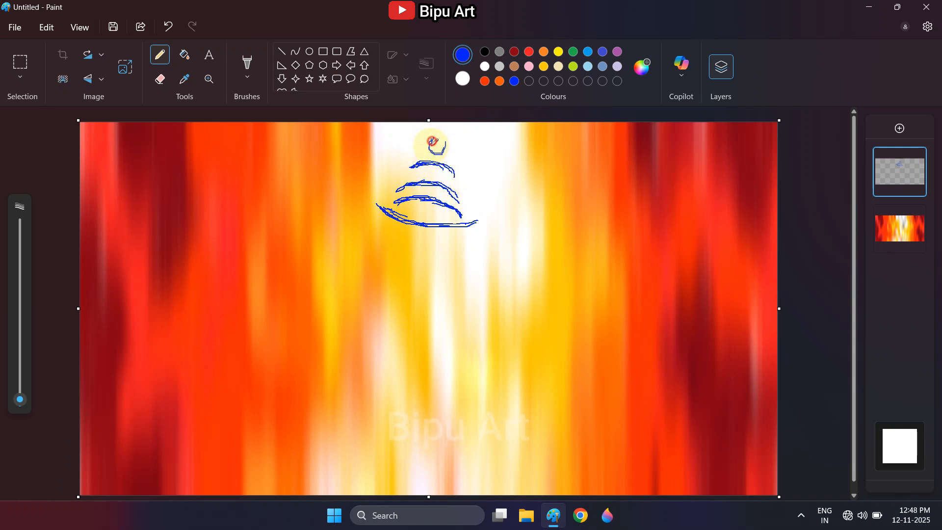
{"action": "left_click_drag", "start_coordinate": [370, 196], "coordinate": [475, 221]}
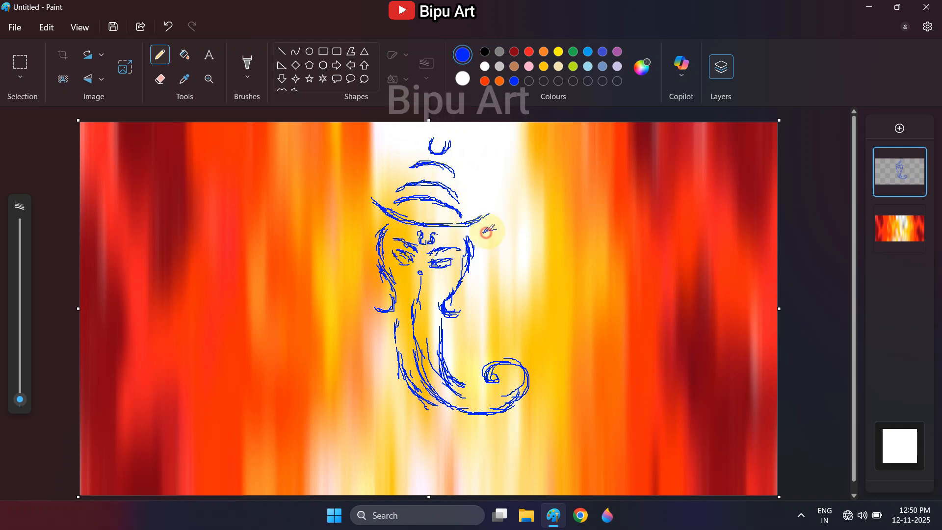
- Sketch the two large scalloped ears on either side of Ganesha's head
{"action": "left_click_drag", "start_coordinate": [484, 237], "coordinate": [577, 224]}
{"action": "mouse_move", "coordinate": [375, 220]}
{"action": "left_mouse_down"}
{"action": "mouse_move", "coordinate": [272, 196]}
{"action": "mouse_move", "coordinate": [297, 240]}
{"action": "left_mouse_up"}
{"action": "mouse_move", "coordinate": [583, 224]}
{"action": "left_mouse_down"}
{"action": "mouse_move", "coordinate": [544, 252]}
{"action": "mouse_move", "coordinate": [524, 288]}
{"action": "left_mouse_up"}
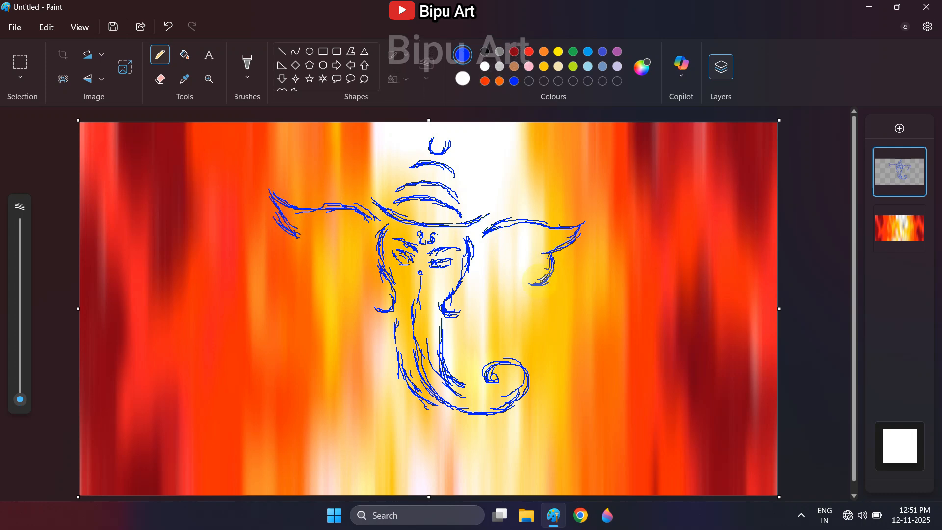
{"action": "mouse_move", "coordinate": [300, 244]}
{"action": "left_mouse_down"}
{"action": "mouse_move", "coordinate": [330, 280]}
{"action": "mouse_move", "coordinate": [322, 274]}
{"action": "left_mouse_up"}
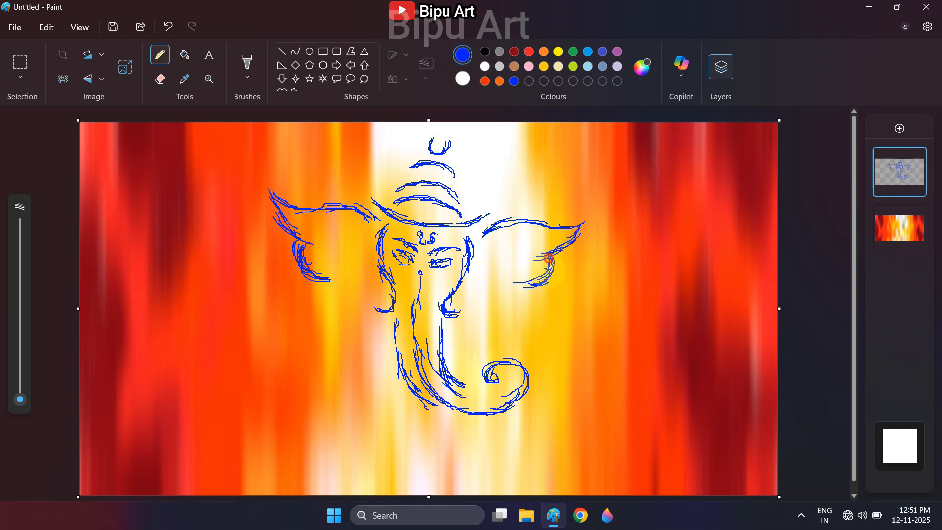
{"action": "left_click_drag", "start_coordinate": [549, 281], "coordinate": [502, 293]}
{"action": "mouse_move", "coordinate": [324, 285]}
{"action": "left_mouse_down"}
{"action": "mouse_move", "coordinate": [338, 308]}
{"action": "mouse_move", "coordinate": [386, 300]}
{"action": "mouse_move", "coordinate": [395, 310]}
{"action": "left_mouse_up"}
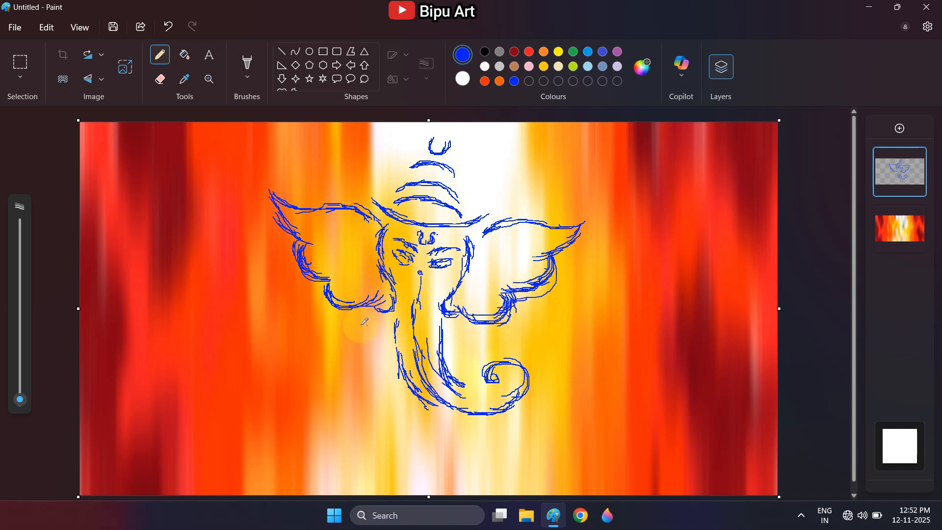
- Sketch Ganesha's rounded belly, the curved legs and the hands below the head
{"action": "mouse_move", "coordinate": [365, 322]}
{"action": "left_mouse_down"}
{"action": "mouse_move", "coordinate": [348, 345]}
{"action": "mouse_move", "coordinate": [350, 438]}
{"action": "left_mouse_up"}
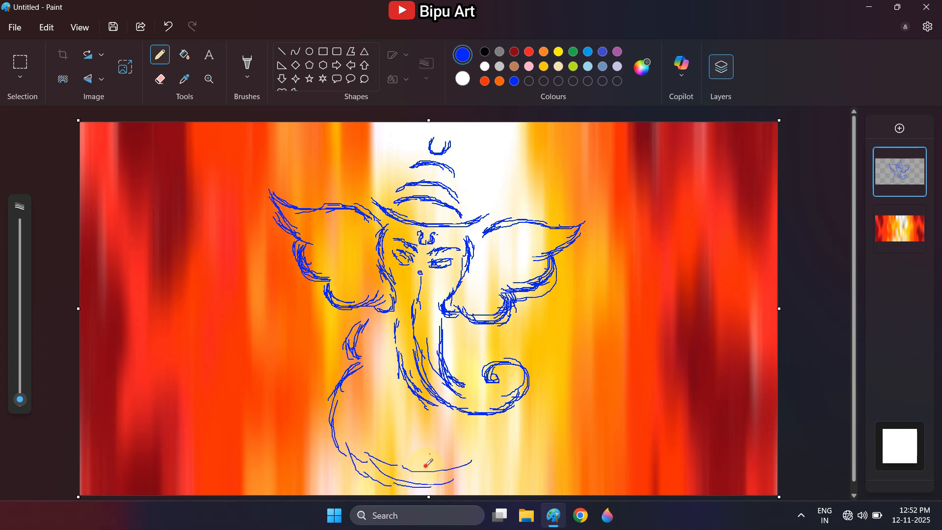
{"action": "left_click_drag", "start_coordinate": [484, 429], "coordinate": [481, 423]}
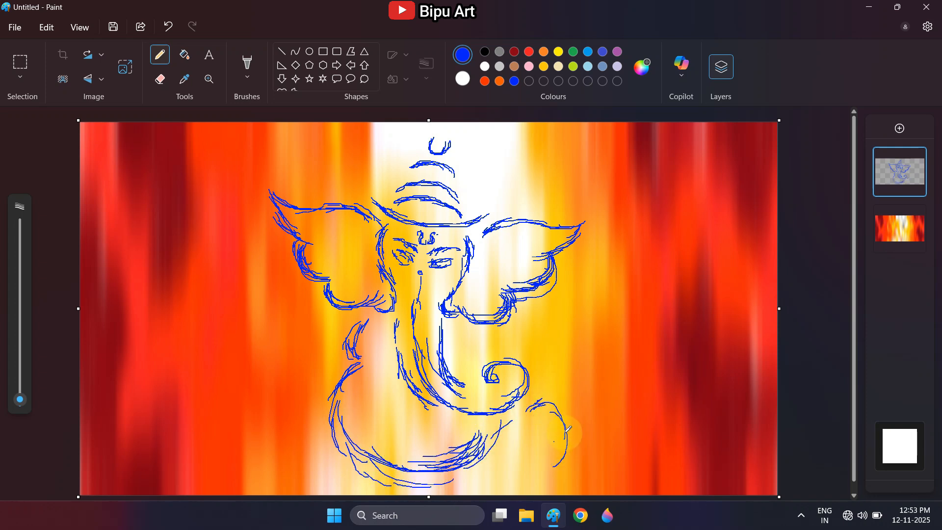
{"action": "mouse_move", "coordinate": [324, 393]}
{"action": "left_mouse_down"}
{"action": "mouse_move", "coordinate": [259, 426]}
{"action": "mouse_move", "coordinate": [325, 482]}
{"action": "left_mouse_up"}
{"action": "left_click_drag", "start_coordinate": [287, 365], "coordinate": [310, 367]}
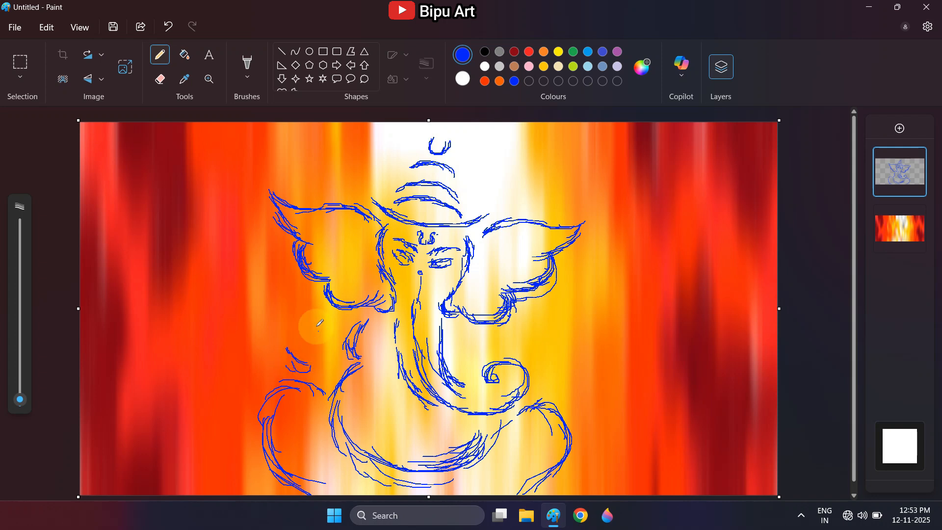
{"action": "mouse_move", "coordinate": [311, 322]}
{"action": "left_mouse_down"}
{"action": "mouse_move", "coordinate": [288, 349]}
{"action": "mouse_move", "coordinate": [327, 364]}
{"action": "mouse_move", "coordinate": [324, 344]}
{"action": "left_mouse_up"}
{"action": "left_click_drag", "start_coordinate": [543, 379], "coordinate": [539, 362]}
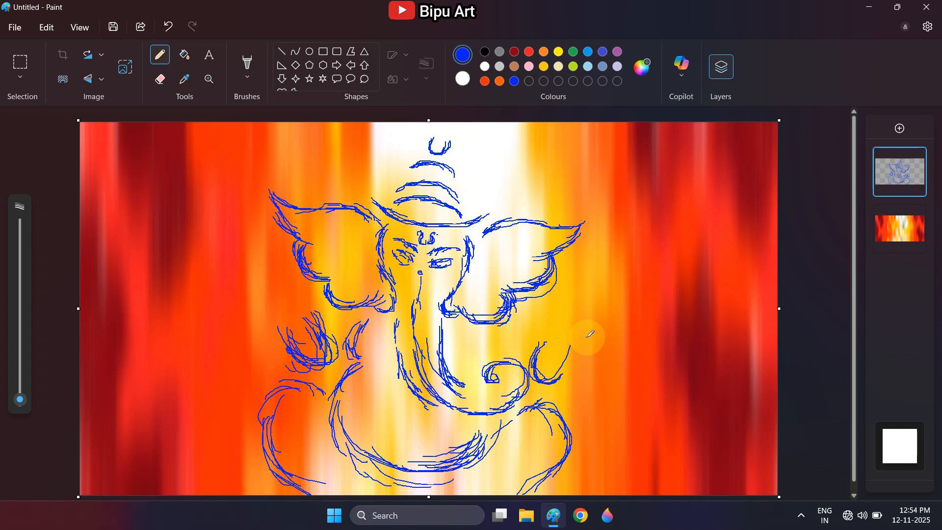
- Scale down and recentre the whole sketch, and extend the legs down to the feet with the Pencil
{"action": "key", "text": "ctrl+a"}
{"action": "mouse_move", "coordinate": [779, 495]}
{"action": "left_mouse_down"}
{"action": "mouse_move", "coordinate": [707, 427]}
{"action": "mouse_move", "coordinate": [671, 420]}
{"action": "left_mouse_up"}
{"action": "left_click_drag", "start_coordinate": [361, 311], "coordinate": [418, 309]}
{"action": "left_click", "coordinate": [160, 54]}
{"action": "left_click_drag", "start_coordinate": [319, 398], "coordinate": [326, 409]}
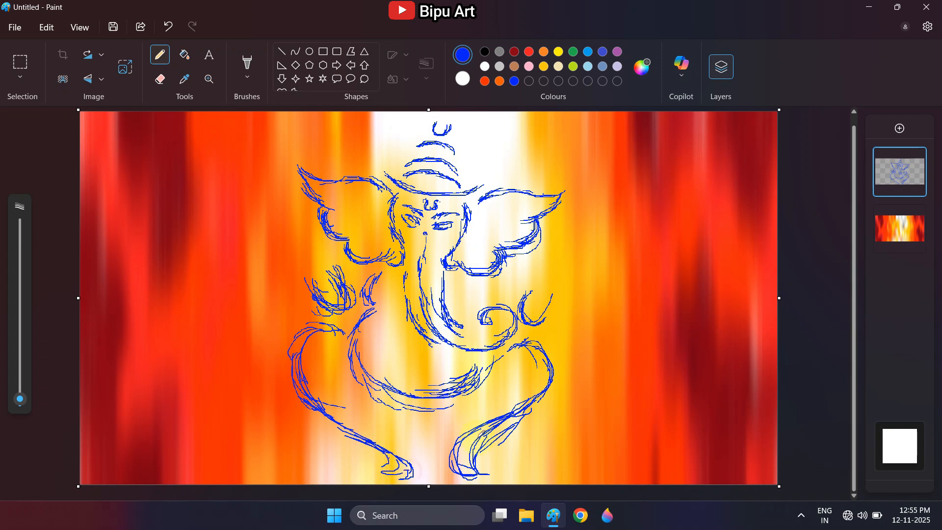
- Add a new layer above the sketch and set the drawing colour to black
{"action": "left_click", "coordinate": [899, 128]}
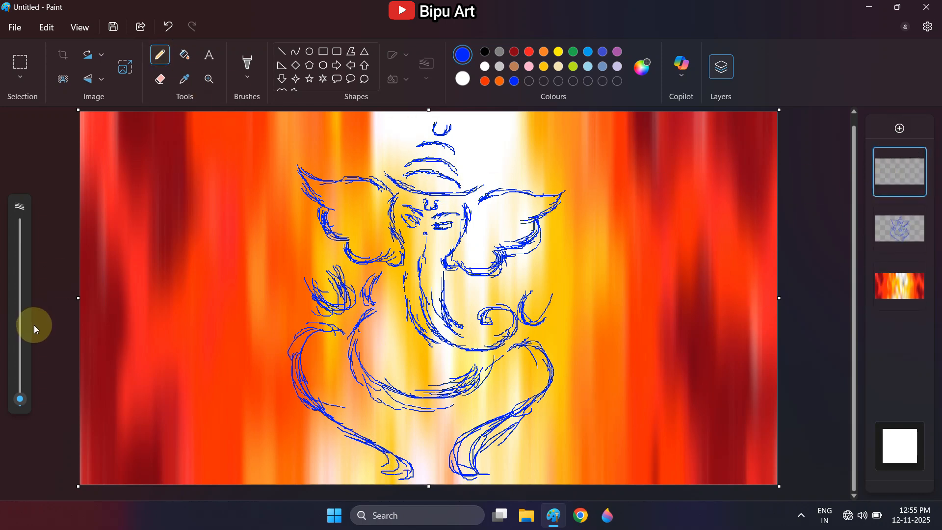
{"action": "left_click", "coordinate": [209, 79]}
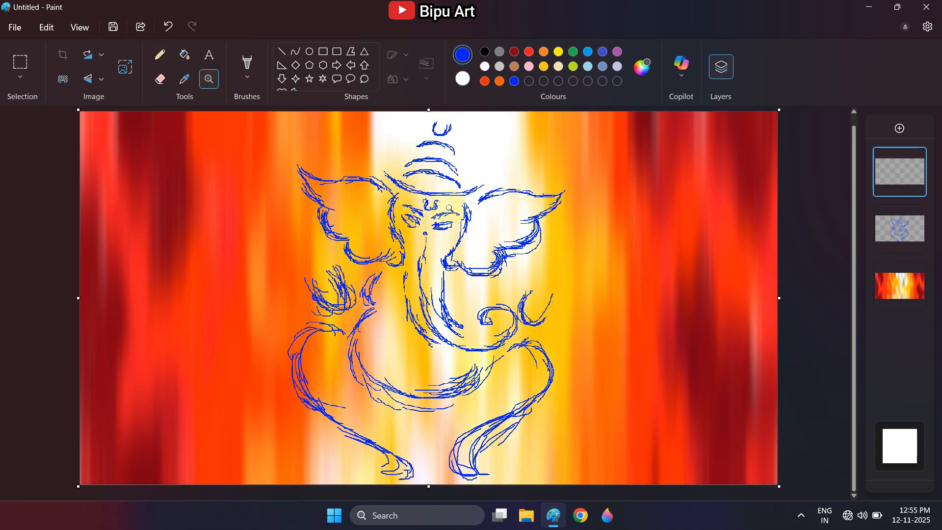
{"action": "left_click", "coordinate": [427, 195]}
{"action": "left_click", "coordinate": [421, 186]}
{"action": "left_click", "coordinate": [485, 51]}
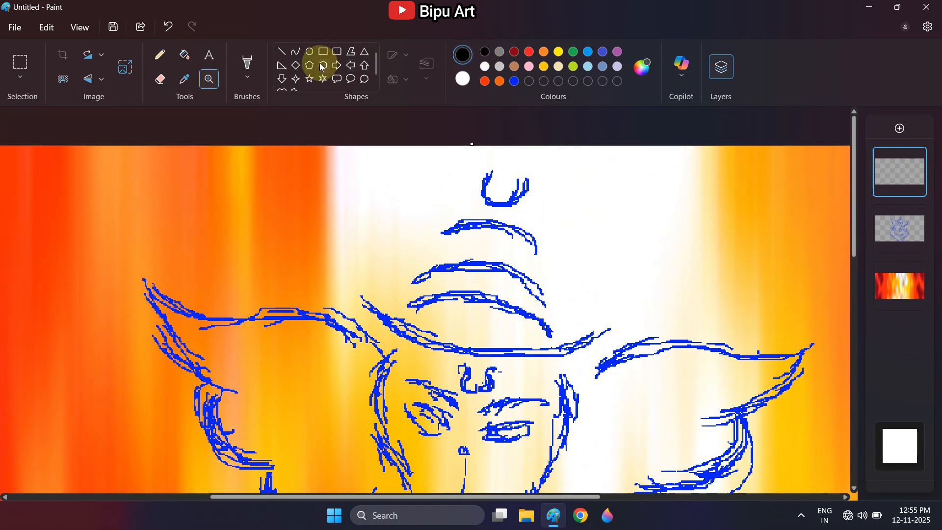
- Choose the Curve shape and adjust its outline thickness for tracing the blue sketch in black
{"action": "left_click", "coordinate": [296, 53]}
{"action": "left_click", "coordinate": [426, 69]}
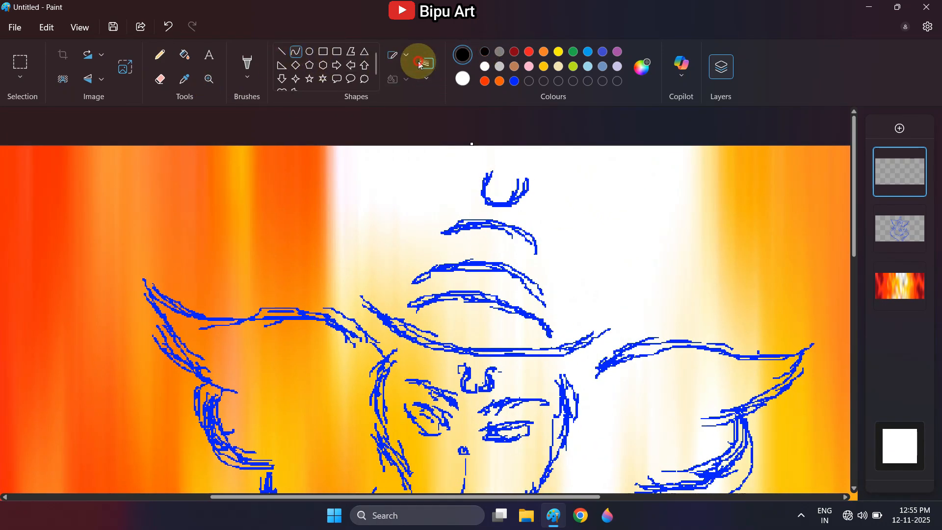
{"action": "left_click", "coordinate": [426, 114]}
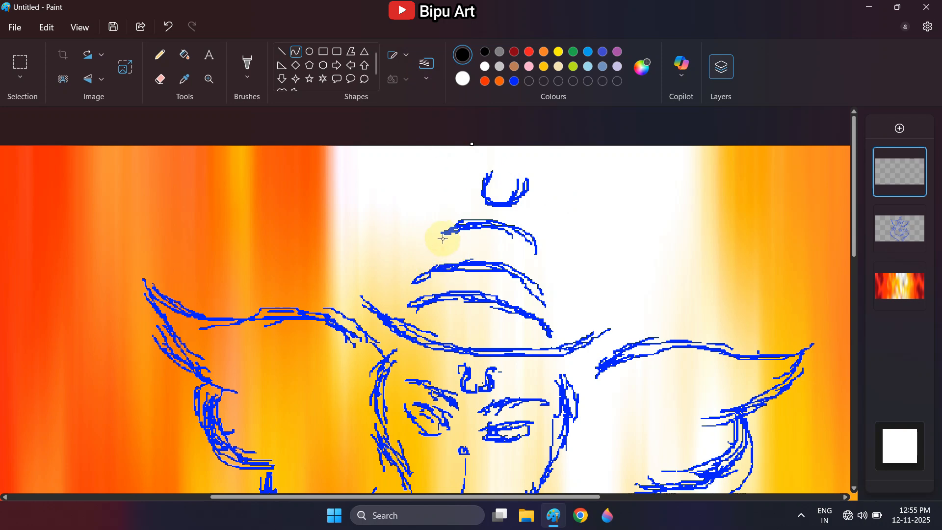
{"action": "left_click_drag", "start_coordinate": [441, 234], "coordinate": [537, 247]}
{"action": "left_click_drag", "start_coordinate": [466, 219], "coordinate": [524, 208]}
{"action": "key", "text": "ctrl+z"}
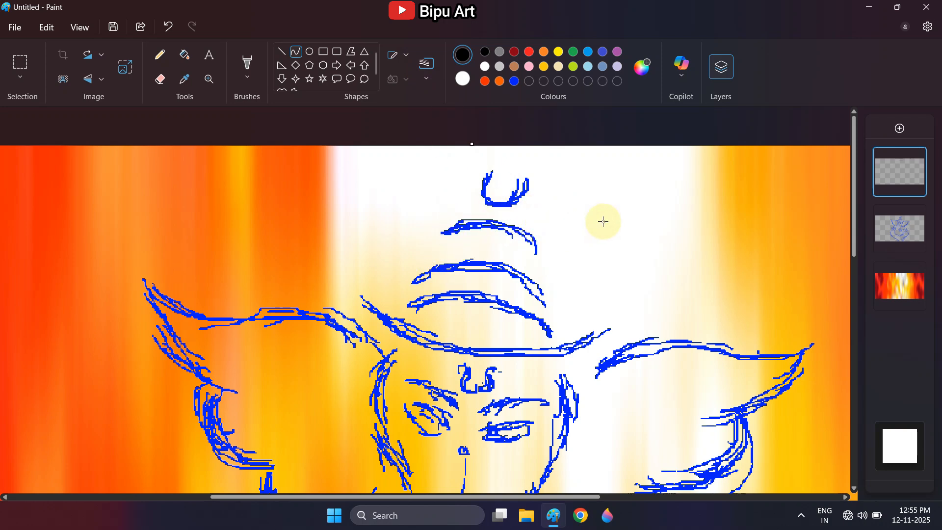
- Trace the crown's lowest arc as a tapered crescent from two black curves and fill it with black
{"action": "left_click_drag", "start_coordinate": [406, 308], "coordinate": [554, 333]}
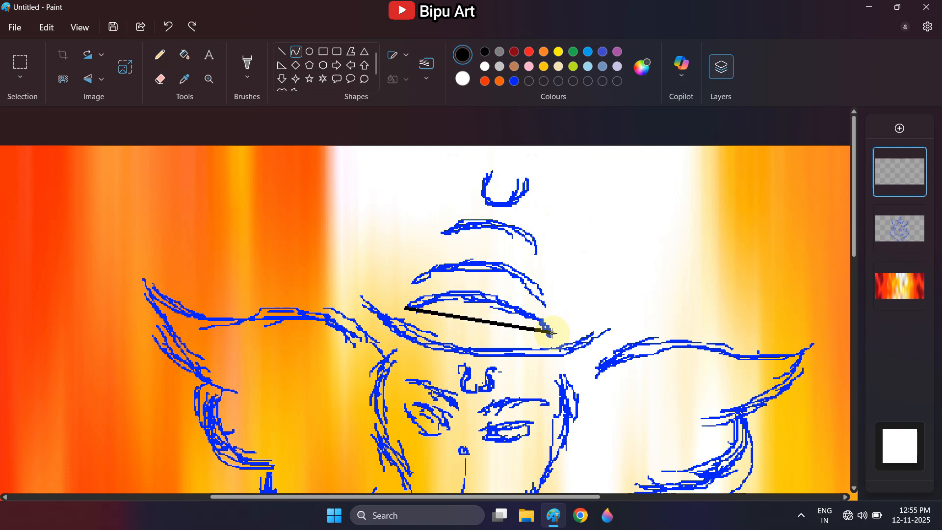
{"action": "mouse_move", "coordinate": [486, 314]}
{"action": "left_mouse_down"}
{"action": "mouse_move", "coordinate": [457, 294]}
{"action": "mouse_move", "coordinate": [492, 271]}
{"action": "left_mouse_up"}
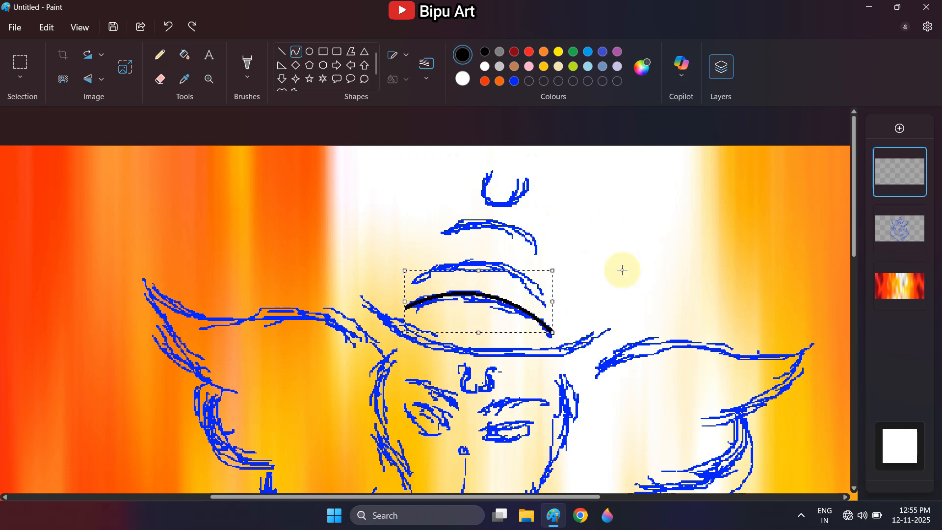
{"action": "left_click_drag", "start_coordinate": [407, 308], "coordinate": [548, 328]}
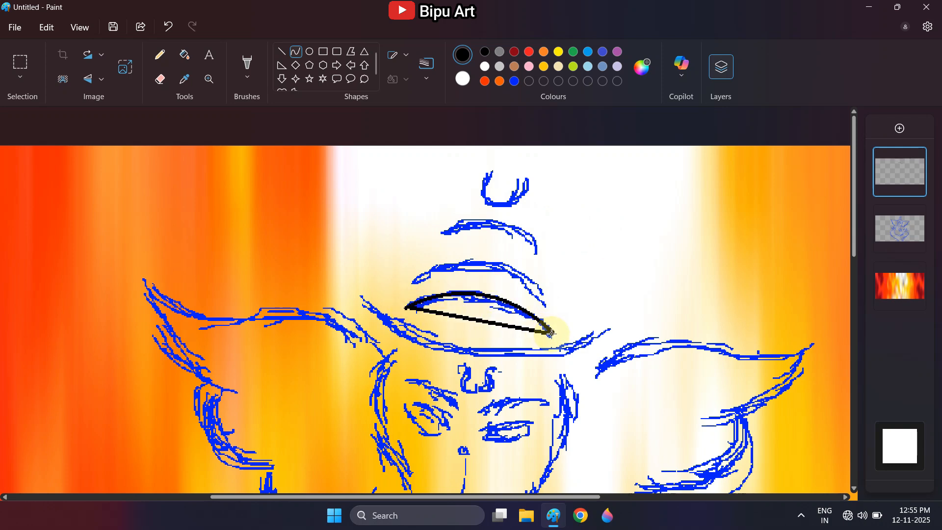
{"action": "left_click_drag", "start_coordinate": [486, 315], "coordinate": [488, 295]}
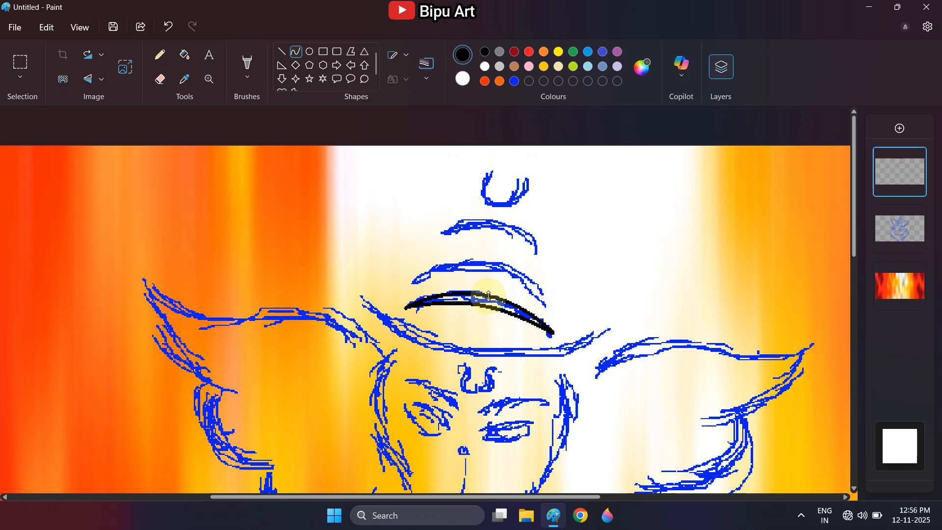
{"action": "left_click", "coordinate": [185, 54]}
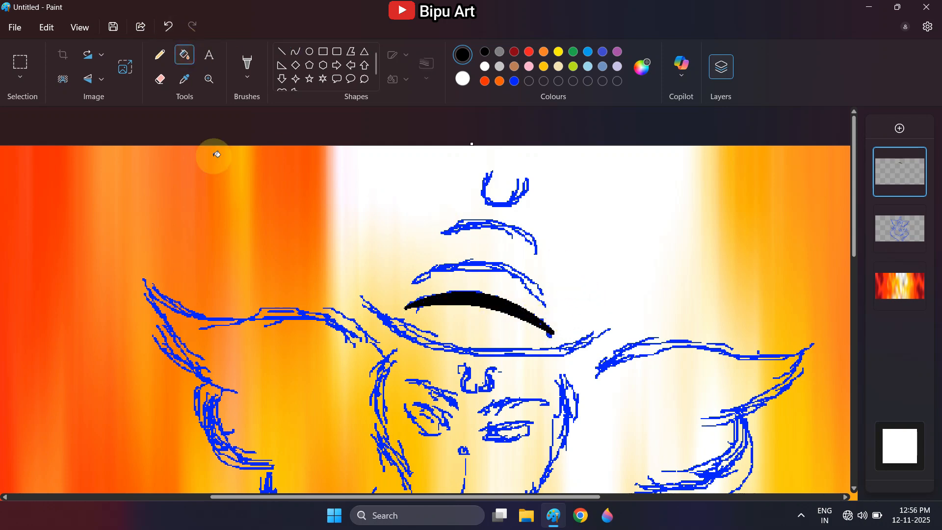
- Try to duplicate the filled crescent with a free-form selection, resizing the copies over the two crown arcs above
{"action": "left_click", "coordinate": [20, 73]}
{"action": "left_click", "coordinate": [37, 116]}
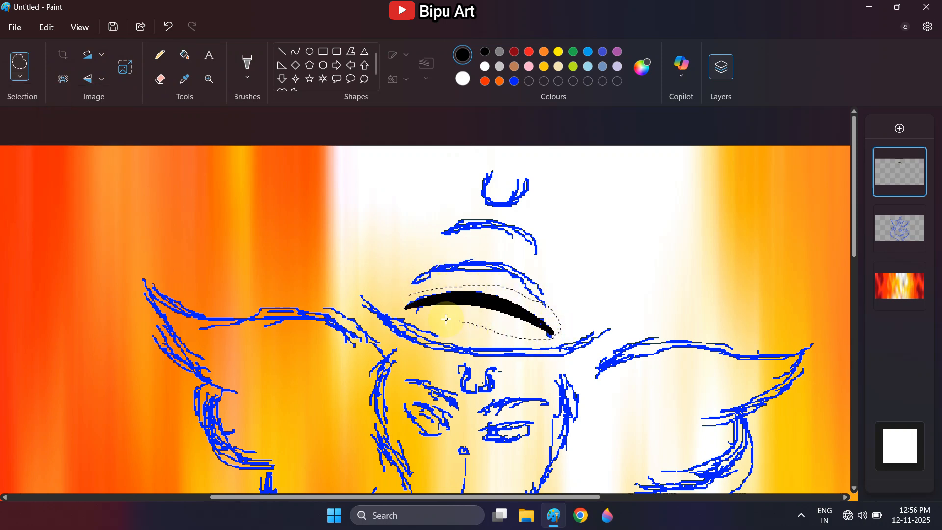
{"action": "left_click_drag", "start_coordinate": [414, 295], "coordinate": [414, 295]}
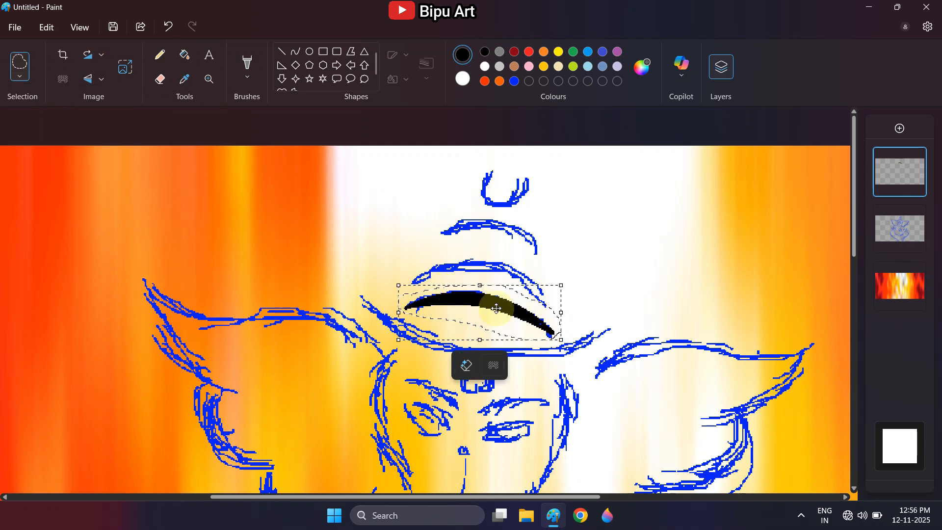
{"action": "left_click_drag", "start_coordinate": [494, 301], "coordinate": [498, 271]}
{"action": "left_click_drag", "start_coordinate": [566, 309], "coordinate": [547, 302]}
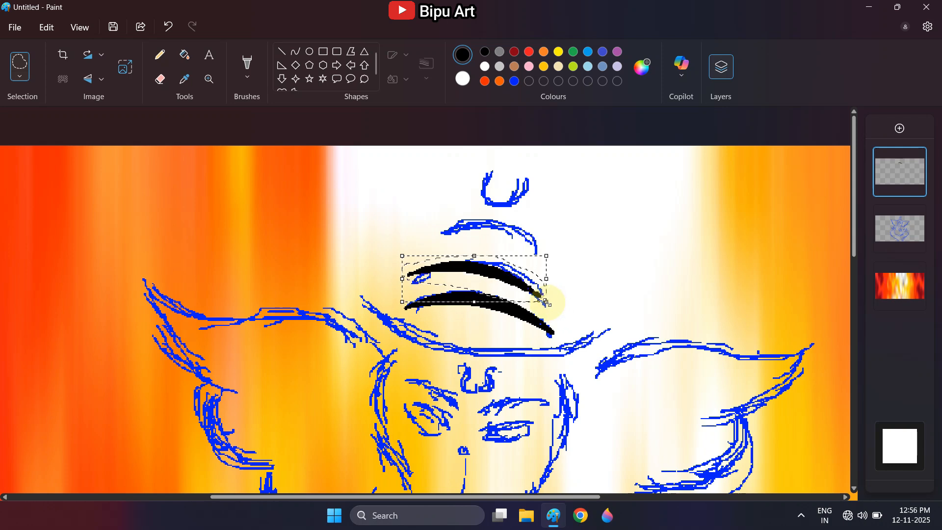
{"action": "left_click_drag", "start_coordinate": [490, 281], "coordinate": [489, 239]}
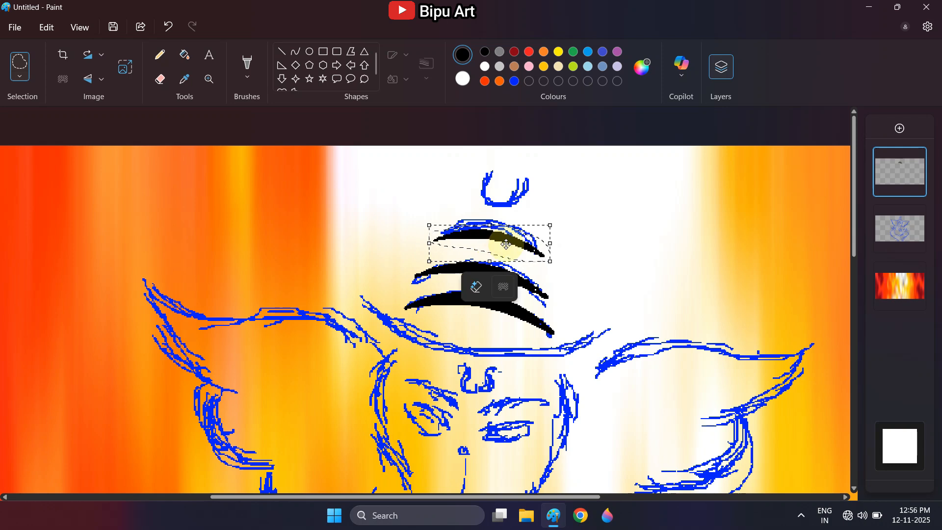
{"action": "left_click", "coordinate": [606, 245]}
{"action": "scroll", "coordinate": [607, 246], "scroll_direction": "down", "scroll_amount": 3}
{"action": "scroll", "coordinate": [606, 245], "scroll_direction": "up", "scroll_amount": 3}
{"action": "scroll", "coordinate": [607, 245], "scroll_direction": "up", "scroll_amount": 1}
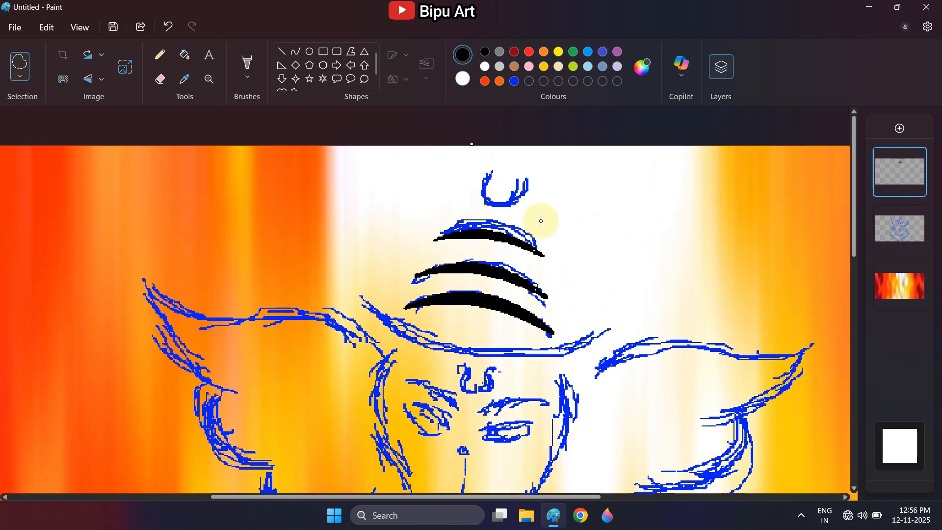
- Trace the crown's middle arc with two black curves meeting at both ends and fill the crescent black
{"action": "left_click", "coordinate": [296, 52]}
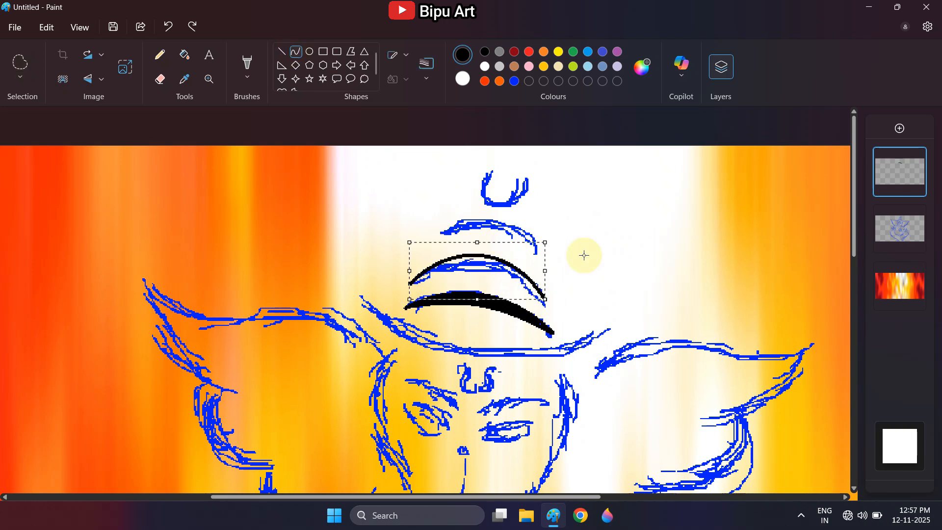
{"action": "left_click", "coordinate": [584, 232]}
{"action": "left_click", "coordinate": [185, 54]}
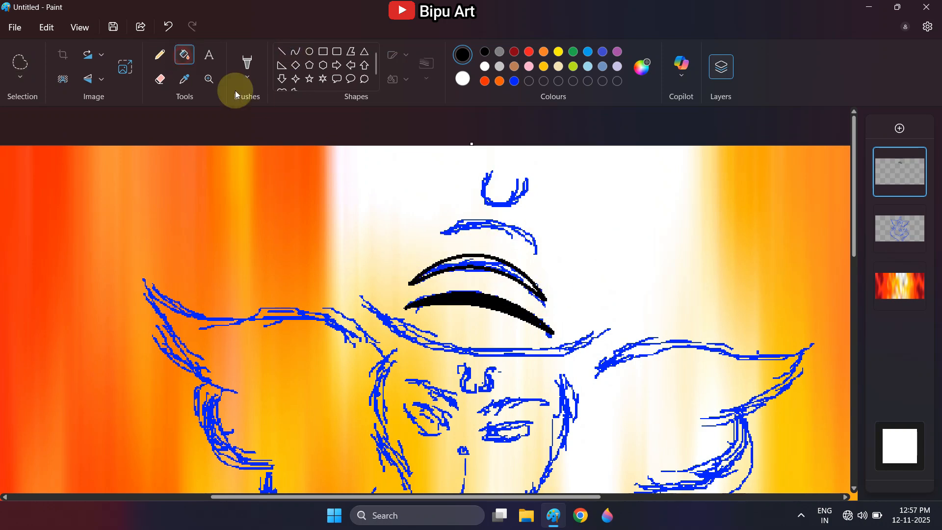
{"action": "left_click", "coordinate": [461, 261]}
- Outline the crown's upper arc with curves following the sketch and fill it solid black
{"action": "left_click", "coordinate": [296, 51]}
{"action": "left_click_drag", "start_coordinate": [433, 238], "coordinate": [444, 223]}
{"action": "left_click_drag", "start_coordinate": [515, 236], "coordinate": [513, 196]}
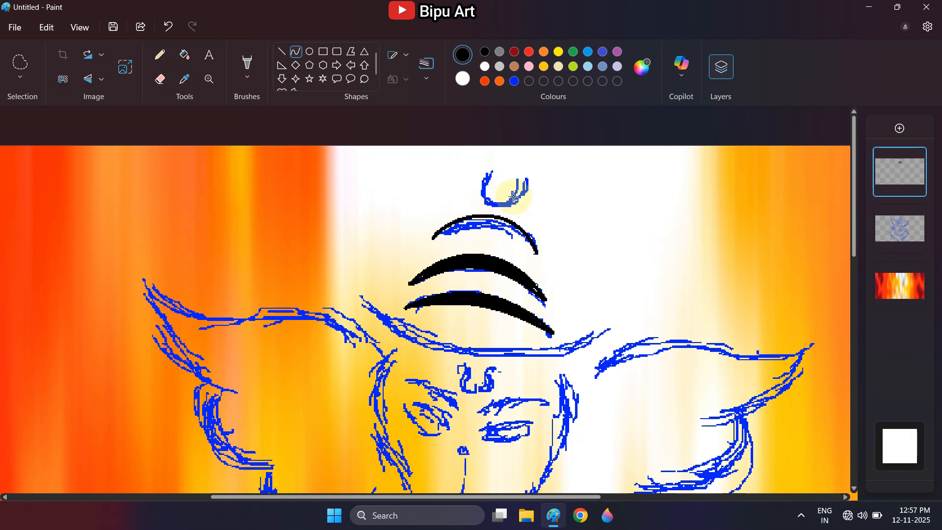
{"action": "left_click", "coordinate": [192, 27]}
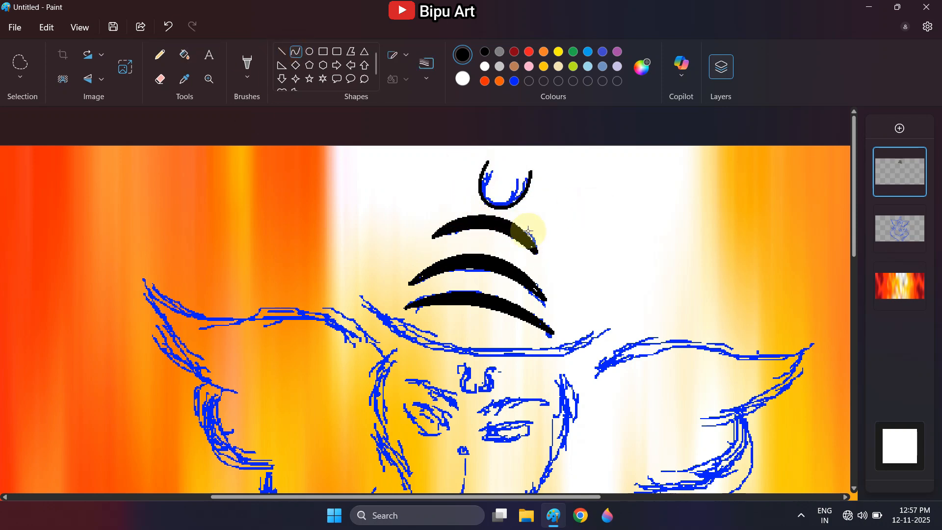
- Close the small U-shaped moon above the crown with a deeper inner curve and fill it black
{"action": "left_click_drag", "start_coordinate": [532, 173], "coordinate": [525, 211]}
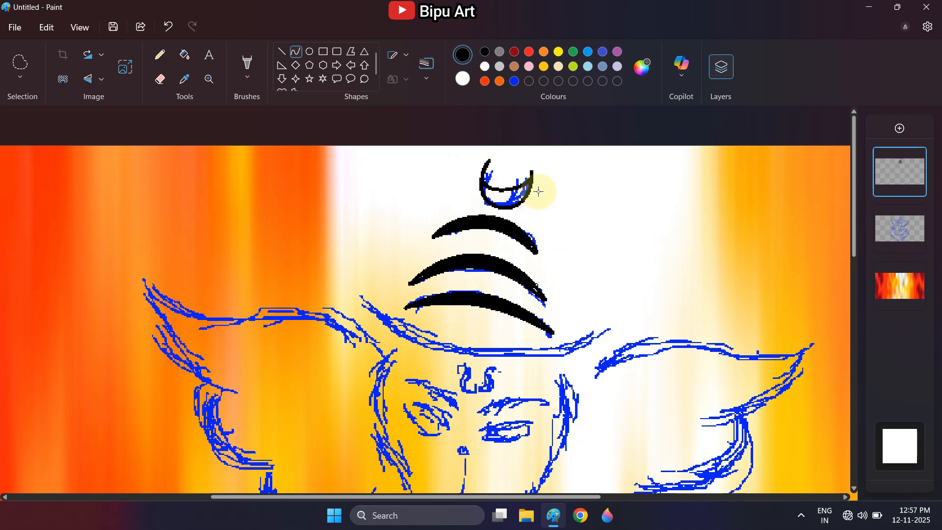
{"action": "key", "text": "ctrl+z"}
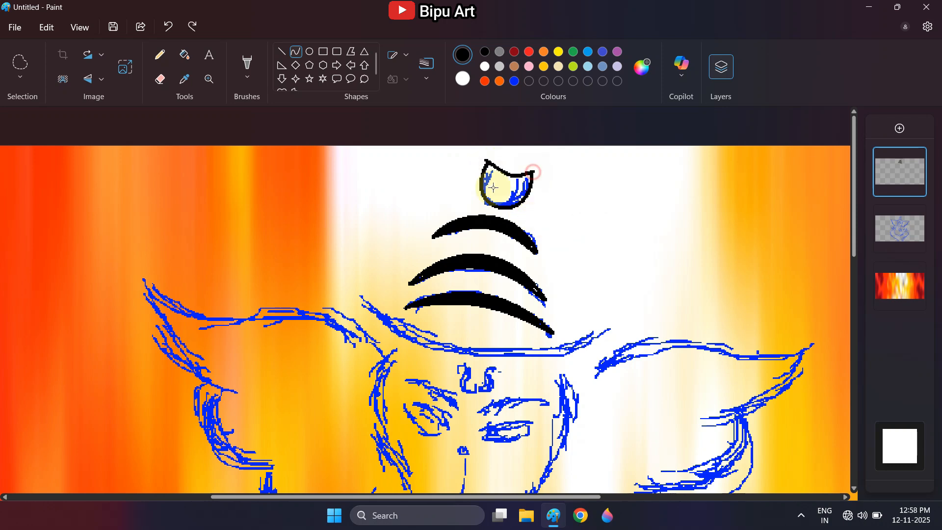
{"action": "mouse_move", "coordinate": [494, 187]}
{"action": "left_mouse_down"}
{"action": "mouse_move", "coordinate": [532, 212]}
{"action": "mouse_move", "coordinate": [493, 162]}
{"action": "mouse_move", "coordinate": [508, 216]}
{"action": "left_mouse_up"}
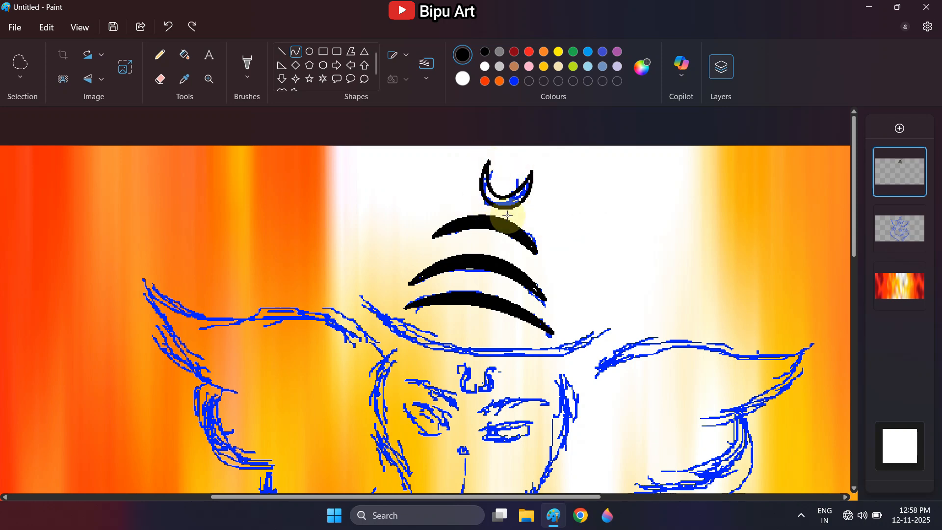
{"action": "left_click", "coordinate": [185, 55]}
{"action": "left_click", "coordinate": [523, 197]}
- Trace the wide upturned band below the crown arcs with two curves and fill it black
{"action": "scroll", "coordinate": [559, 203], "scroll_direction": "down", "scroll_amount": 2}
{"action": "scroll", "coordinate": [559, 202], "scroll_direction": "up", "scroll_amount": 2}
{"action": "scroll", "coordinate": [560, 202], "scroll_direction": "down", "scroll_amount": 3}
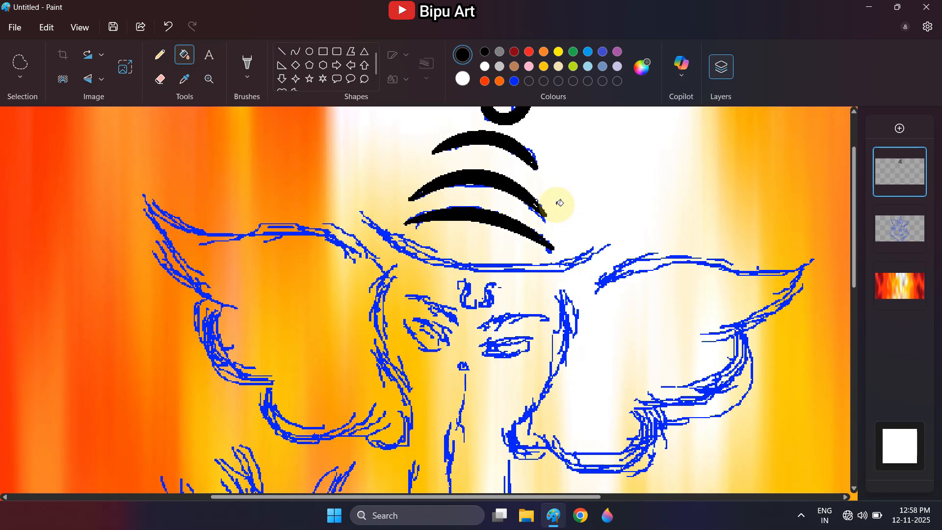
{"action": "left_click", "coordinate": [296, 52]}
{"action": "left_click_drag", "start_coordinate": [360, 115], "coordinate": [603, 153]}
{"action": "mouse_move", "coordinate": [454, 169]}
{"action": "left_mouse_down"}
{"action": "mouse_move", "coordinate": [434, 191]}
{"action": "mouse_move", "coordinate": [534, 216]}
{"action": "left_mouse_up"}
{"action": "left_click", "coordinate": [654, 145]}
{"action": "mouse_move", "coordinate": [361, 117]}
{"action": "left_mouse_down"}
{"action": "mouse_move", "coordinate": [405, 143]}
{"action": "mouse_move", "coordinate": [600, 154]}
{"action": "left_mouse_up"}
{"action": "left_click_drag", "start_coordinate": [491, 142], "coordinate": [490, 195]}
{"action": "left_click", "coordinate": [184, 55]}
{"action": "left_click", "coordinate": [505, 178]}
- Trace the left edge of the face with two bowed curves from the band down to the cheek and fill it black
{"action": "scroll", "coordinate": [547, 202], "scroll_direction": "down", "scroll_amount": 2}
{"action": "scroll", "coordinate": [547, 202], "scroll_direction": "up", "scroll_amount": 2}
{"action": "left_click", "coordinate": [296, 52]}
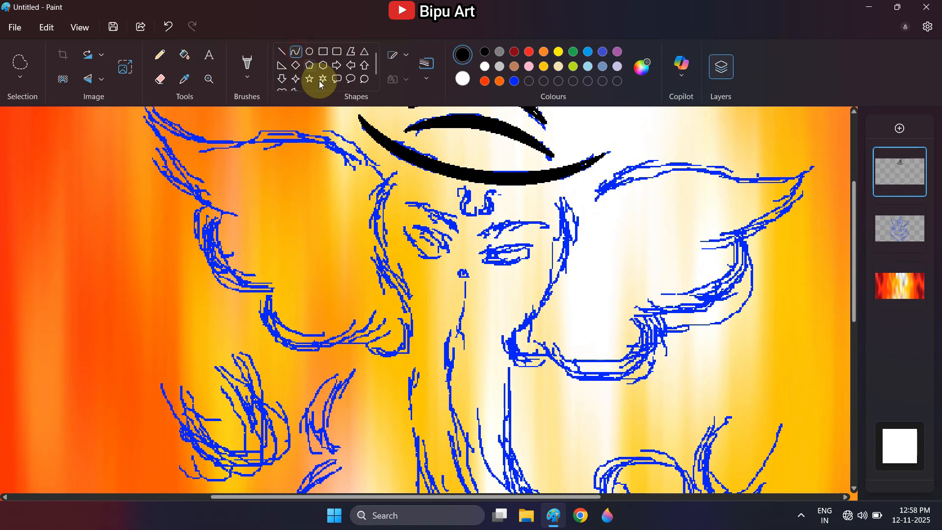
{"action": "left_click_drag", "start_coordinate": [398, 172], "coordinate": [405, 303]}
{"action": "left_click_drag", "start_coordinate": [393, 258], "coordinate": [360, 254]}
{"action": "left_click", "coordinate": [358, 253]}
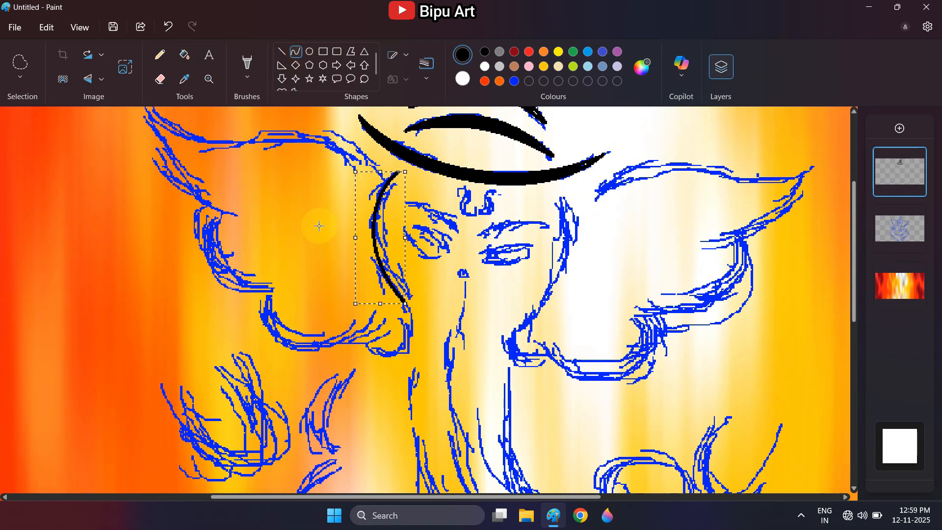
{"action": "left_click", "coordinate": [318, 226]}
{"action": "left_click_drag", "start_coordinate": [399, 172], "coordinate": [406, 305]}
{"action": "left_click_drag", "start_coordinate": [391, 245], "coordinate": [370, 242]}
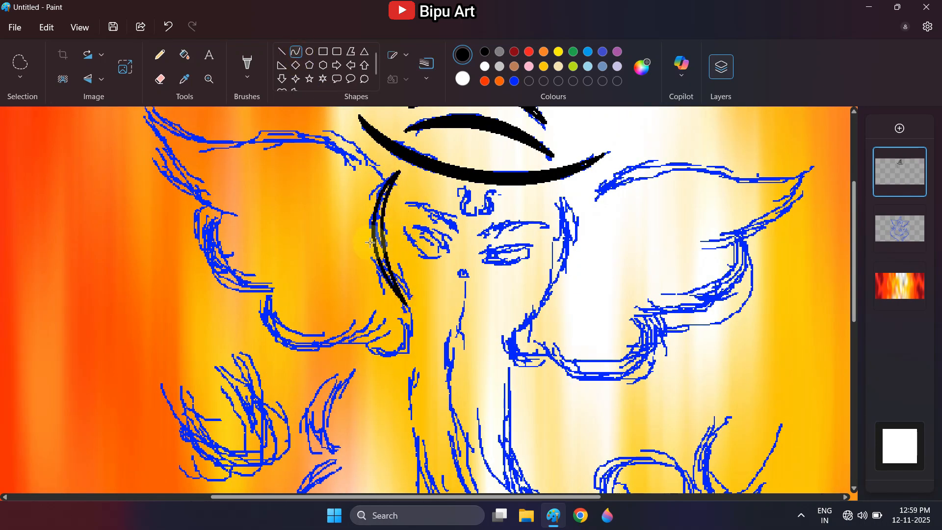
{"action": "left_click", "coordinate": [184, 55]}
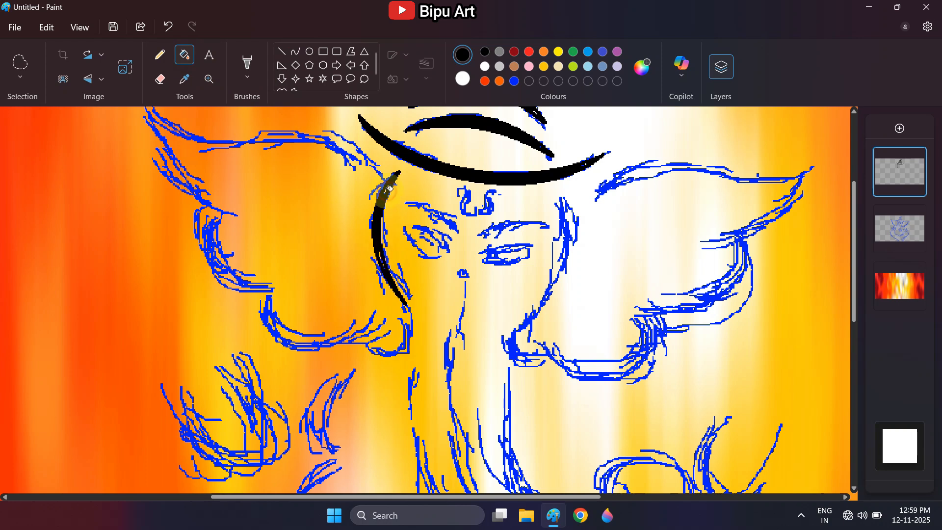
- Continue the left face outline with curves into a hook below the cheek and fill it black
{"action": "scroll", "coordinate": [383, 191], "scroll_direction": "down", "scroll_amount": 2}
{"action": "left_click", "coordinate": [296, 51]}
{"action": "left_click_drag", "start_coordinate": [387, 295], "coordinate": [367, 289]}
{"action": "left_click_drag", "start_coordinate": [390, 275], "coordinate": [408, 273]}
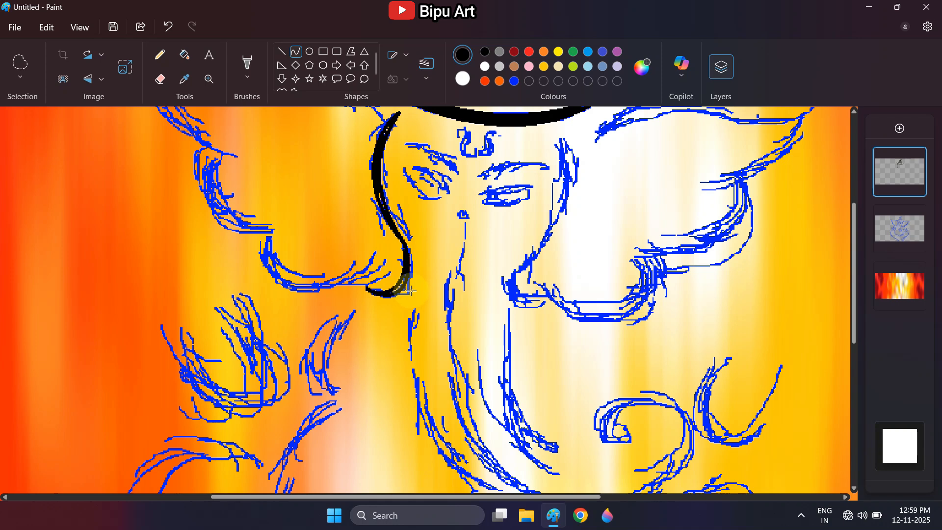
{"action": "scroll", "coordinate": [414, 282], "scroll_direction": "up", "scroll_amount": 1}
{"action": "left_click", "coordinate": [185, 55]}
- Hide the sketch layer, smooth the left cheek line with the Pencil and a smaller Eraser, and show the sketch again
{"action": "left_click", "coordinate": [157, 52]}
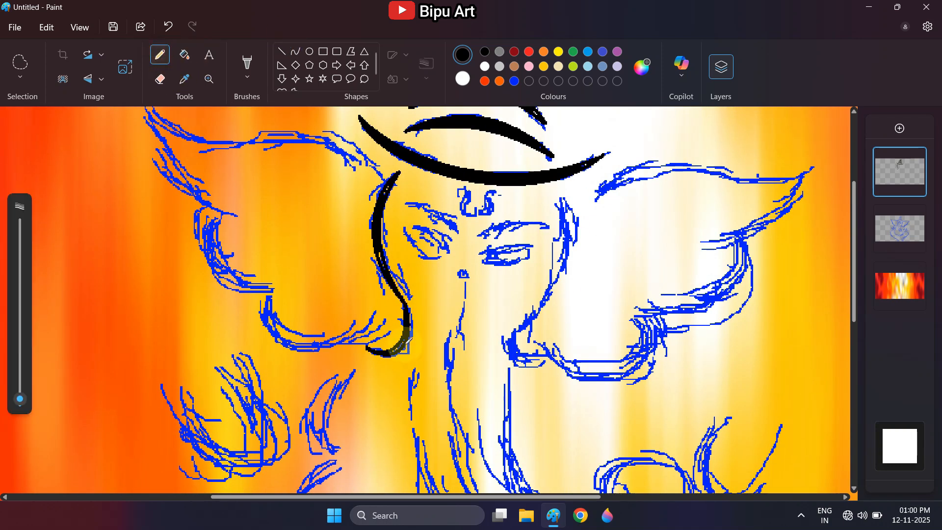
{"action": "left_click", "coordinate": [917, 214]}
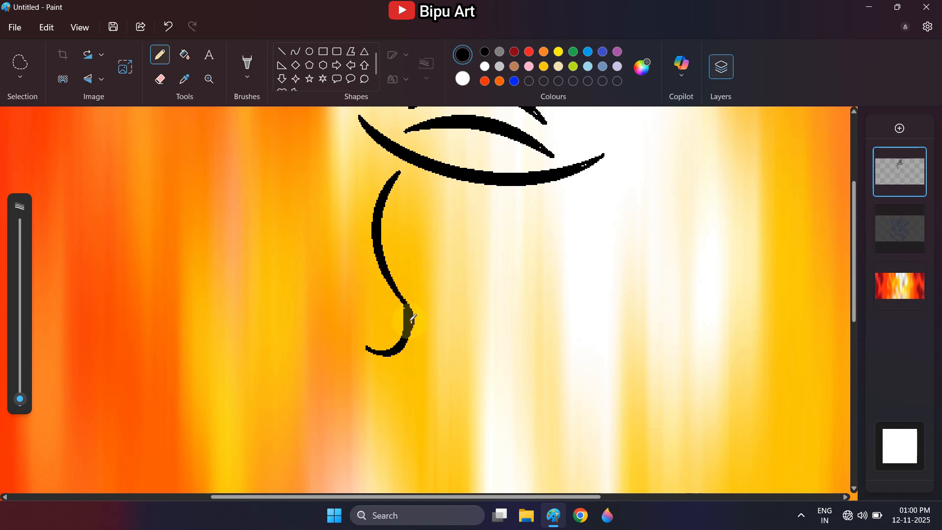
{"action": "left_click_drag", "start_coordinate": [415, 324], "coordinate": [411, 338]}
{"action": "left_click", "coordinate": [160, 78]}
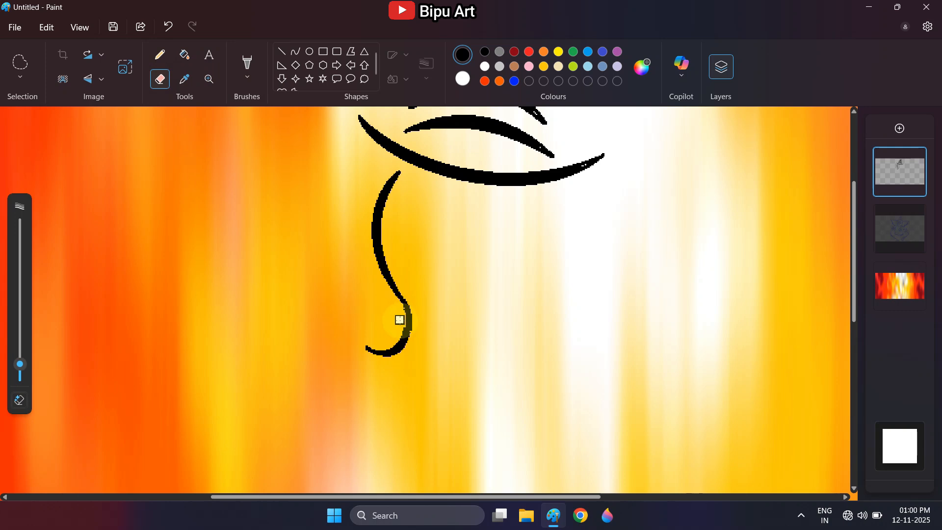
{"action": "left_click_drag", "start_coordinate": [19, 364], "coordinate": [20, 372]}
{"action": "scroll", "coordinate": [382, 279], "scroll_direction": "up", "scroll_amount": 2}
{"action": "left_click", "coordinate": [913, 244]}
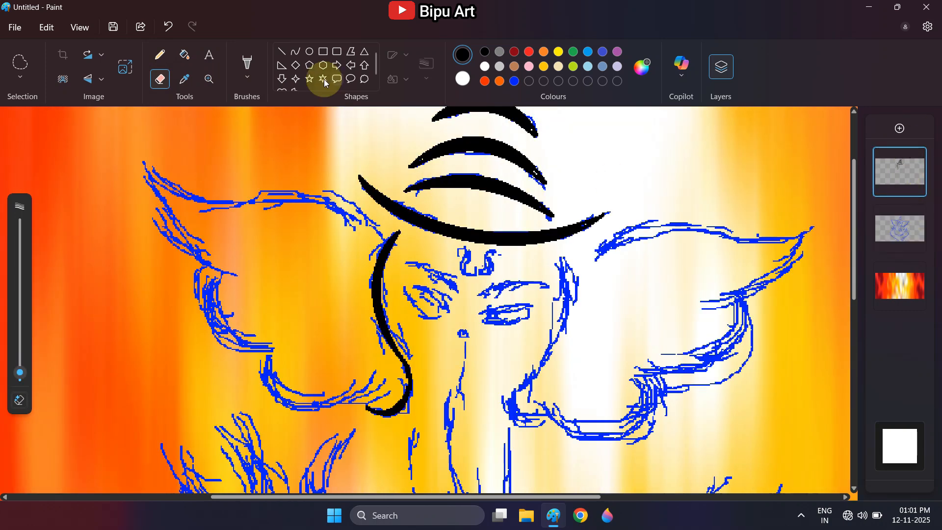
- Trace the right edge of the face with two outward-bowed curves and fill the shape black
{"action": "left_click", "coordinate": [295, 53]}
{"action": "scroll", "coordinate": [589, 264], "scroll_direction": "down", "scroll_amount": 2}
{"action": "mouse_move", "coordinate": [563, 188]}
{"action": "left_mouse_down"}
{"action": "mouse_move", "coordinate": [524, 329]}
{"action": "mouse_move", "coordinate": [533, 321]}
{"action": "left_mouse_up"}
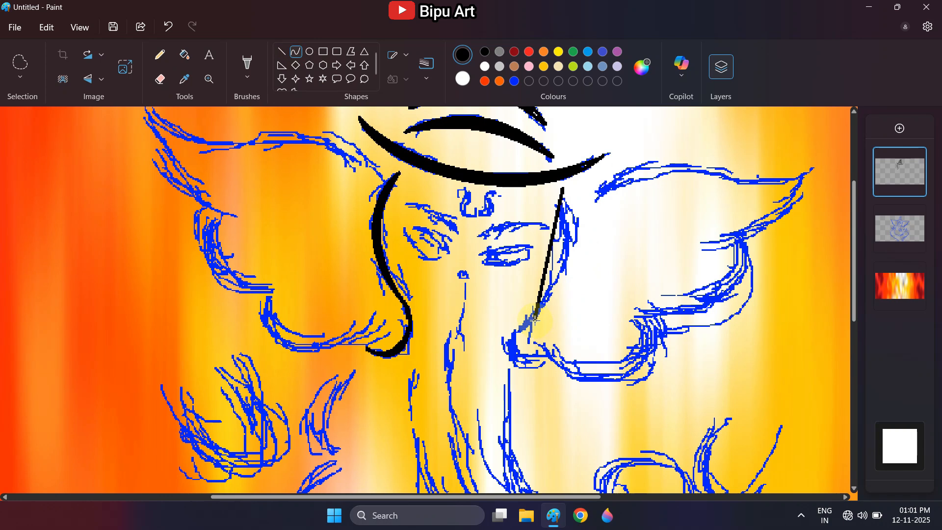
{"action": "left_click", "coordinate": [591, 257]}
{"action": "left_click_drag", "start_coordinate": [590, 257], "coordinate": [592, 267]}
{"action": "left_click_drag", "start_coordinate": [563, 187], "coordinate": [536, 320]}
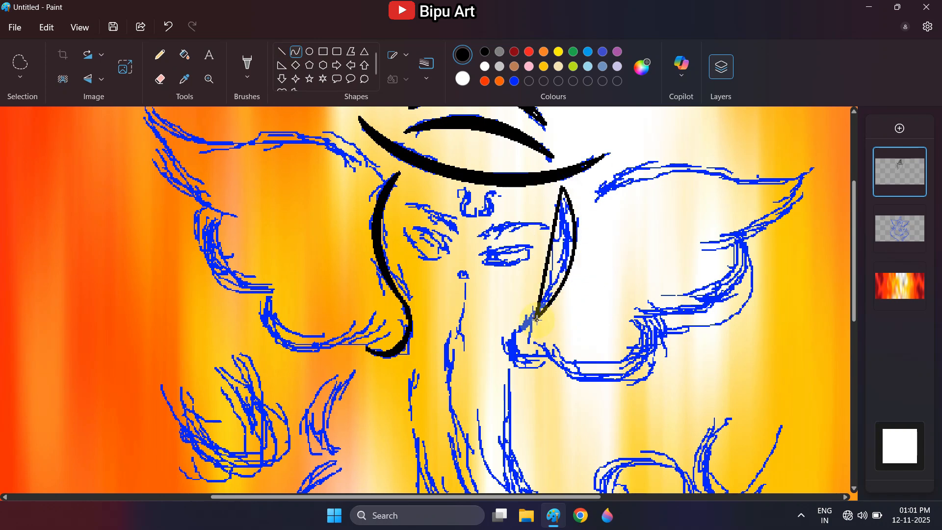
{"action": "mouse_move", "coordinate": [552, 249]}
{"action": "left_mouse_down"}
{"action": "mouse_move", "coordinate": [563, 236]}
{"action": "mouse_move", "coordinate": [582, 254]}
{"action": "left_mouse_up"}
{"action": "left_click", "coordinate": [188, 50]}
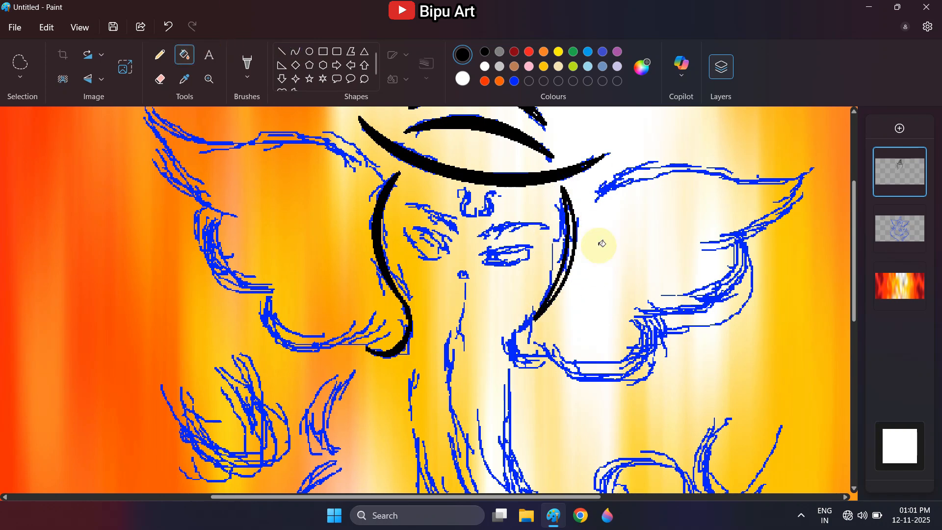
{"action": "left_click", "coordinate": [569, 250]}
- Extend the right face outline with curves into an outward hook below the cheek, and hide the sketch layer
{"action": "scroll", "coordinate": [554, 297], "scroll_direction": "down", "scroll_amount": 2}
{"action": "left_click", "coordinate": [296, 52]}
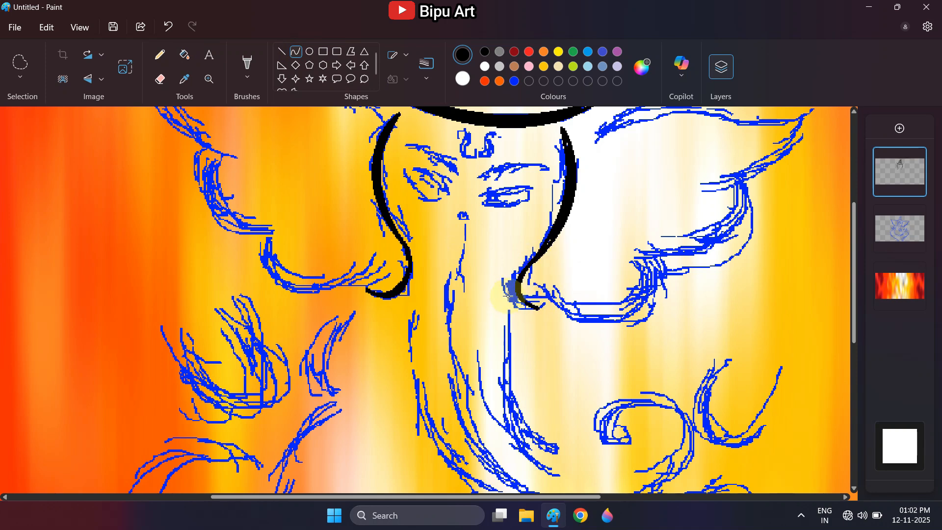
{"action": "scroll", "coordinate": [582, 272], "scroll_direction": "down", "scroll_amount": 1}
{"action": "scroll", "coordinate": [589, 277], "scroll_direction": "up", "scroll_amount": 1}
{"action": "left_click", "coordinate": [917, 216]}
{"action": "scroll", "coordinate": [565, 278], "scroll_direction": "up", "scroll_amount": 2}
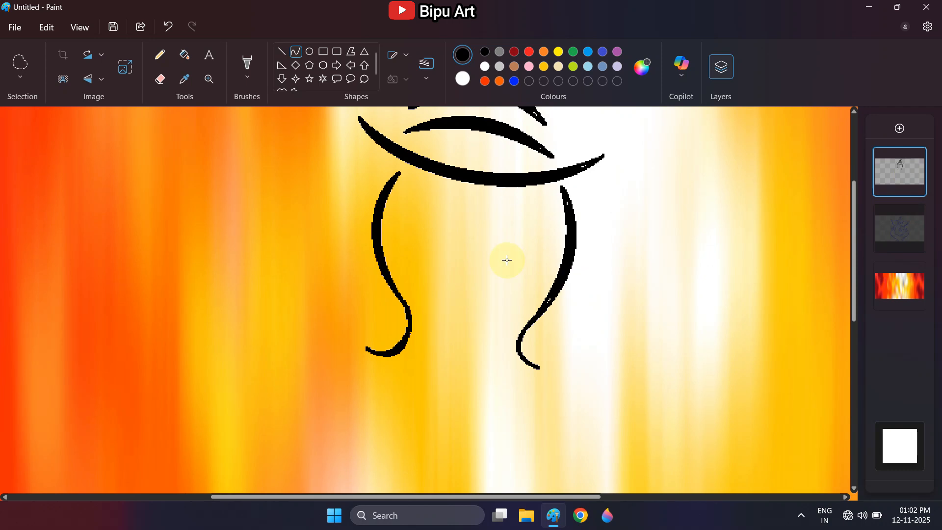
- Refine both cheek hooks with the Pencil, drawing their outer ends out into thin points
{"action": "left_click", "coordinate": [160, 55]}
{"action": "scroll", "coordinate": [490, 275], "scroll_direction": "down", "scroll_amount": 2}
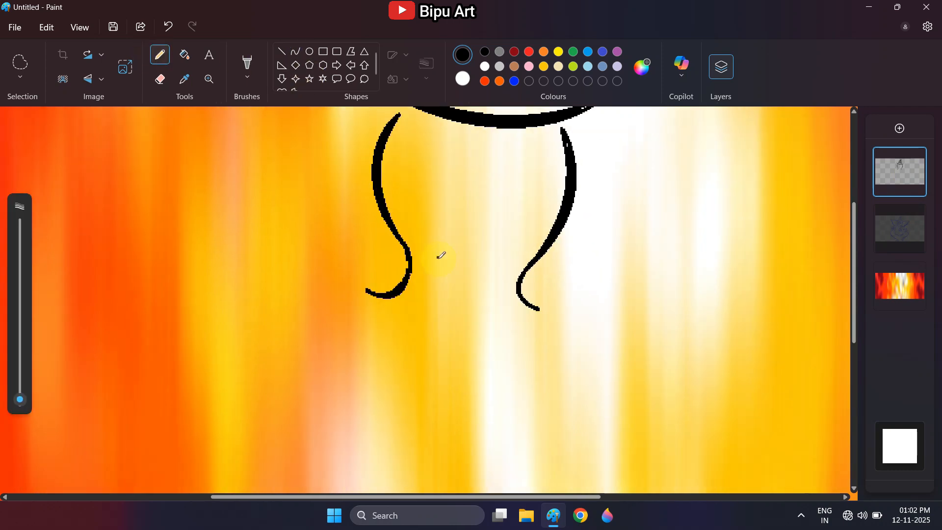
{"action": "left_click", "coordinate": [430, 305]}
{"action": "left_click", "coordinate": [537, 308]}
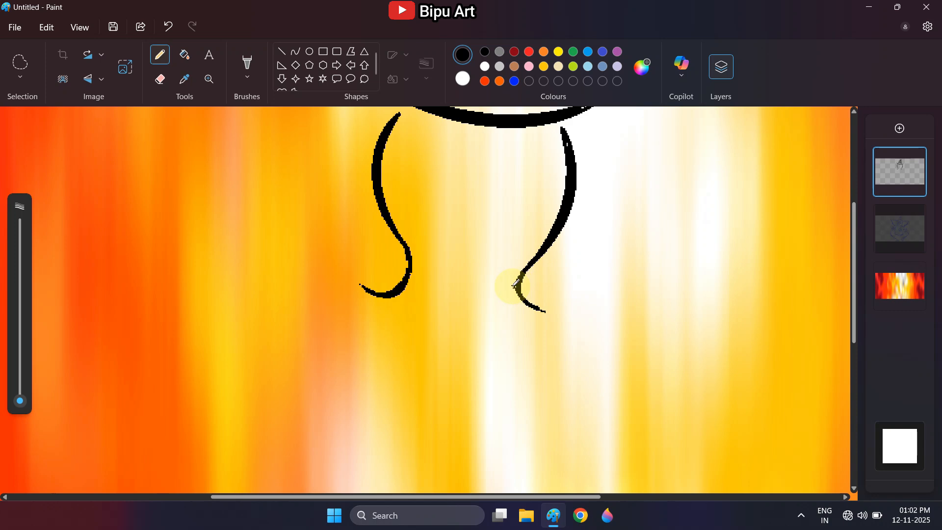
{"action": "left_click", "coordinate": [627, 310]}
{"action": "scroll", "coordinate": [628, 311], "scroll_direction": "up", "scroll_amount": 2}
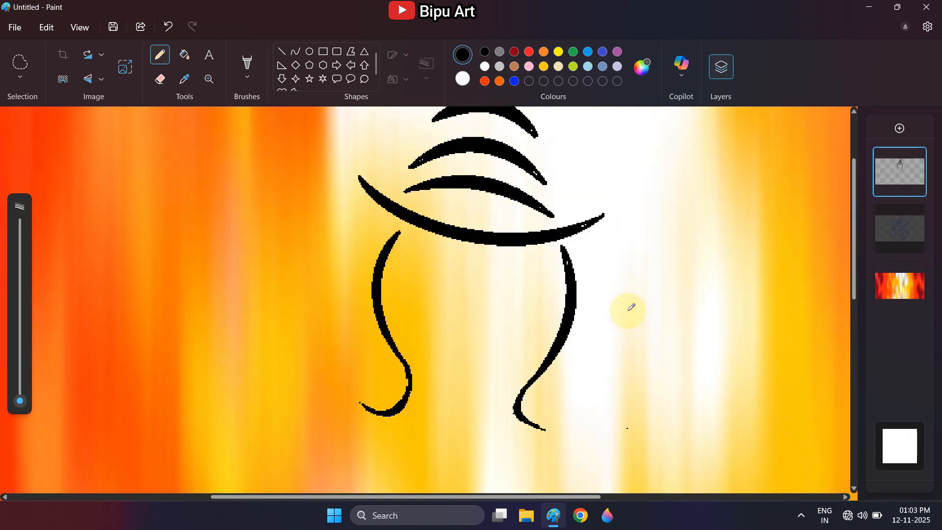
{"action": "scroll", "coordinate": [638, 305], "scroll_direction": "down", "scroll_amount": 1}
- Show the sketch layer and trace both eyebrows with tapered black curves, checking them with the sketch hidden
{"action": "left_click", "coordinate": [917, 215]}
{"action": "scroll", "coordinate": [713, 295], "scroll_direction": "down", "scroll_amount": 3}
{"action": "scroll", "coordinate": [713, 294], "scroll_direction": "up", "scroll_amount": 2}
{"action": "left_click", "coordinate": [713, 295]}
{"action": "left_click", "coordinate": [296, 51]}
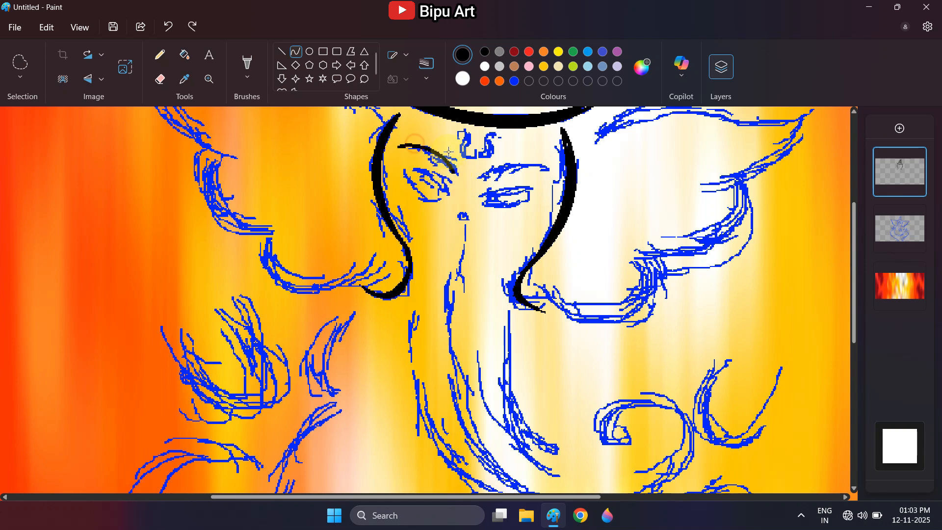
{"action": "left_click", "coordinate": [512, 176]}
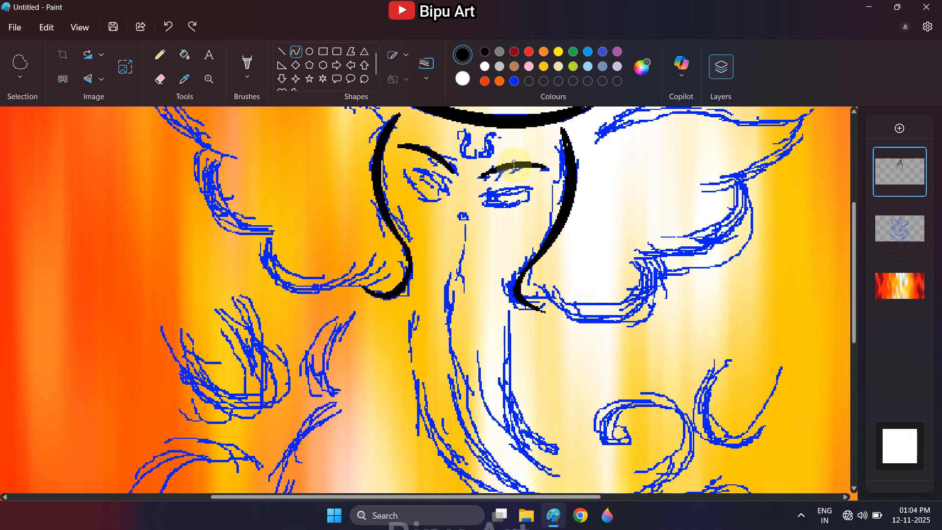
{"action": "left_click", "coordinate": [915, 214]}
{"action": "left_click", "coordinate": [915, 214]}
- Change the line size and outline both almond-shaped eyes with curves along their upper and lower lids
{"action": "left_click", "coordinate": [426, 71]}
{"action": "left_click", "coordinate": [425, 99]}
{"action": "mouse_move", "coordinate": [399, 162]}
{"action": "left_mouse_down"}
{"action": "mouse_move", "coordinate": [449, 180]}
{"action": "mouse_move", "coordinate": [447, 196]}
{"action": "mouse_move", "coordinate": [431, 166]}
{"action": "left_mouse_up"}
{"action": "left_click_drag", "start_coordinate": [538, 182], "coordinate": [480, 201]}
{"action": "left_click_drag", "start_coordinate": [507, 191], "coordinate": [505, 179]}
{"action": "mouse_move", "coordinate": [400, 162]}
{"action": "left_mouse_down"}
{"action": "mouse_move", "coordinate": [447, 196]}
{"action": "mouse_move", "coordinate": [415, 195]}
{"action": "left_mouse_up"}
{"action": "left_click_drag", "start_coordinate": [538, 182], "coordinate": [480, 201]}
{"action": "left_click_drag", "start_coordinate": [505, 196], "coordinate": [500, 214]}
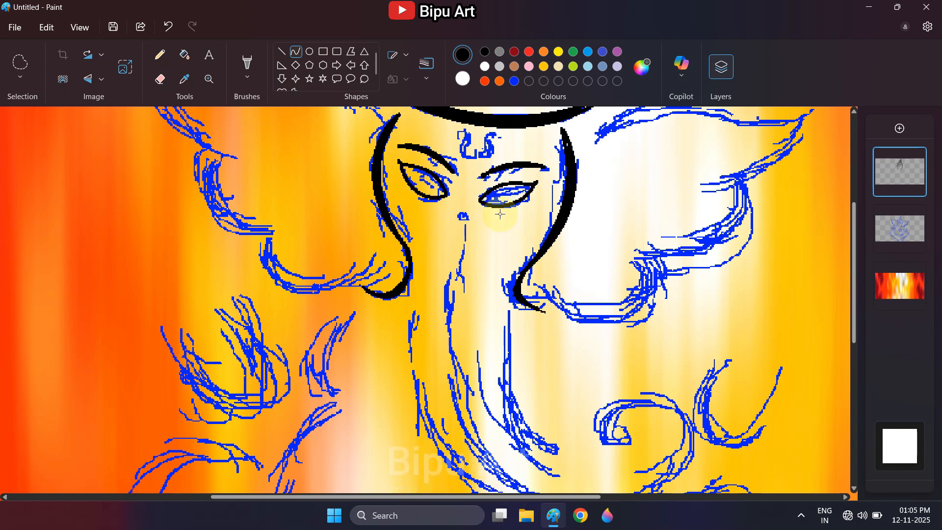
{"action": "left_click", "coordinate": [908, 210]}
{"action": "left_click", "coordinate": [909, 210]}
- Trace the left edge of the trunk with two curves meeting at the ends and fill the shape black
{"action": "scroll", "coordinate": [491, 270], "scroll_direction": "down", "scroll_amount": 3}
{"action": "mouse_move", "coordinate": [415, 192]}
{"action": "left_mouse_down"}
{"action": "mouse_move", "coordinate": [500, 376]}
{"action": "mouse_move", "coordinate": [412, 339]}
{"action": "left_mouse_up"}
{"action": "left_click_drag", "start_coordinate": [417, 195], "coordinate": [502, 375]}
{"action": "left_click_drag", "start_coordinate": [503, 376], "coordinate": [422, 324]}
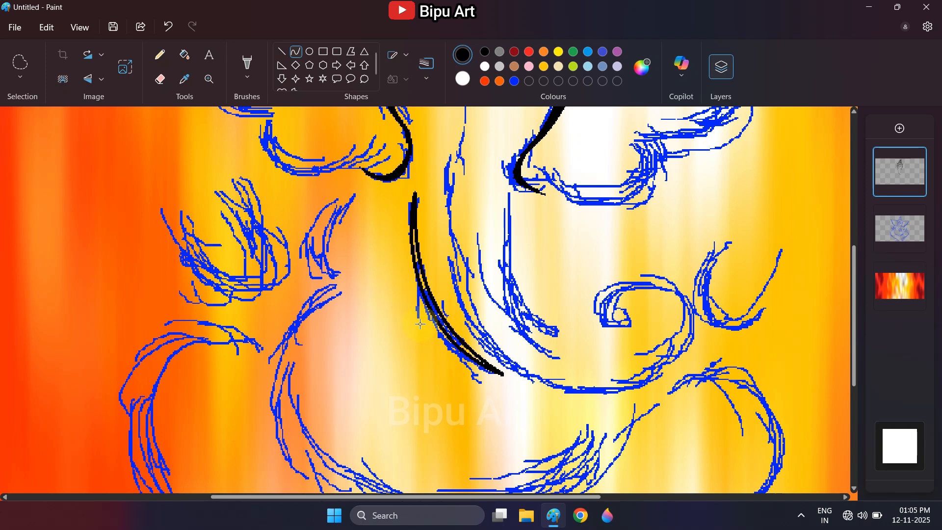
{"action": "left_click", "coordinate": [185, 54]}
{"action": "left_click", "coordinate": [477, 358]}
- Trace the short right edge of the trunk as a tapered curve and fill it black
{"action": "left_click", "coordinate": [296, 51]}
{"action": "mouse_move", "coordinate": [507, 194]}
{"action": "left_mouse_down"}
{"action": "mouse_move", "coordinate": [561, 348]}
{"action": "mouse_move", "coordinate": [567, 283]}
{"action": "mouse_move", "coordinate": [511, 284]}
{"action": "left_mouse_up"}
{"action": "left_click", "coordinate": [184, 54]}
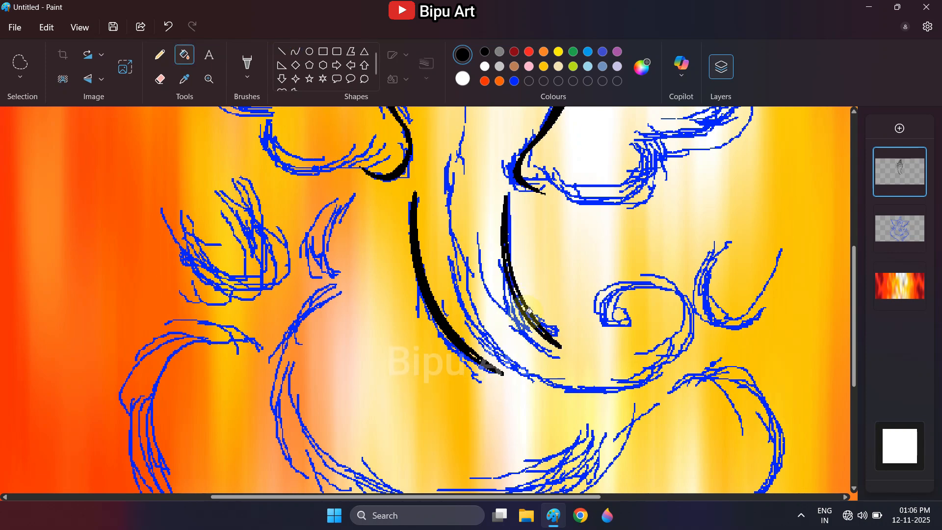
{"action": "left_click", "coordinate": [533, 314]}
{"action": "scroll", "coordinate": [512, 264], "scroll_direction": "up", "scroll_amount": 1}
- Trace the long central trunk line with curves and continue it along the trunk's lower bend to the right
{"action": "left_click", "coordinate": [296, 53]}
{"action": "mouse_move", "coordinate": [464, 168]}
{"action": "left_mouse_down"}
{"action": "mouse_move", "coordinate": [520, 431]}
{"action": "mouse_move", "coordinate": [547, 445]}
{"action": "mouse_move", "coordinate": [434, 386]}
{"action": "mouse_move", "coordinate": [438, 285]}
{"action": "mouse_move", "coordinate": [547, 444]}
{"action": "mouse_move", "coordinate": [455, 386]}
{"action": "left_mouse_up"}
{"action": "key", "text": "ctrl+z"}
{"action": "left_click_drag", "start_coordinate": [692, 394], "coordinate": [547, 444]}
{"action": "mouse_move", "coordinate": [550, 446]}
{"action": "left_mouse_down"}
{"action": "mouse_move", "coordinate": [626, 471]}
{"action": "mouse_move", "coordinate": [637, 459]}
{"action": "left_mouse_up"}
{"action": "mouse_move", "coordinate": [692, 394]}
{"action": "left_mouse_down"}
{"action": "mouse_move", "coordinate": [546, 443]}
{"action": "mouse_move", "coordinate": [627, 471]}
{"action": "left_mouse_up"}
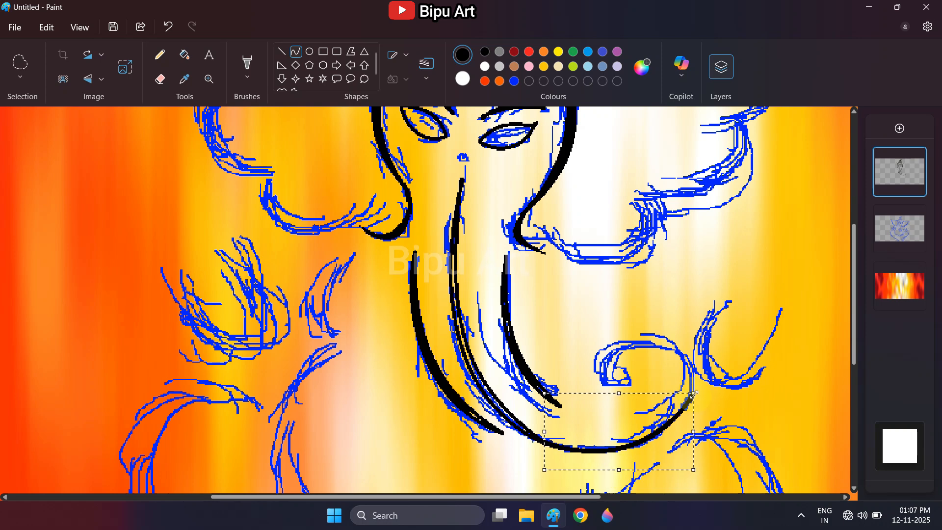
- Trace the curled end of the trunk with connected curves going up, over and inward
{"action": "mouse_move", "coordinate": [692, 393]}
{"action": "left_mouse_down"}
{"action": "mouse_move", "coordinate": [632, 343]}
{"action": "mouse_move", "coordinate": [705, 321]}
{"action": "mouse_move", "coordinate": [638, 333]}
{"action": "left_mouse_up"}
{"action": "key", "text": "ctrl+z"}
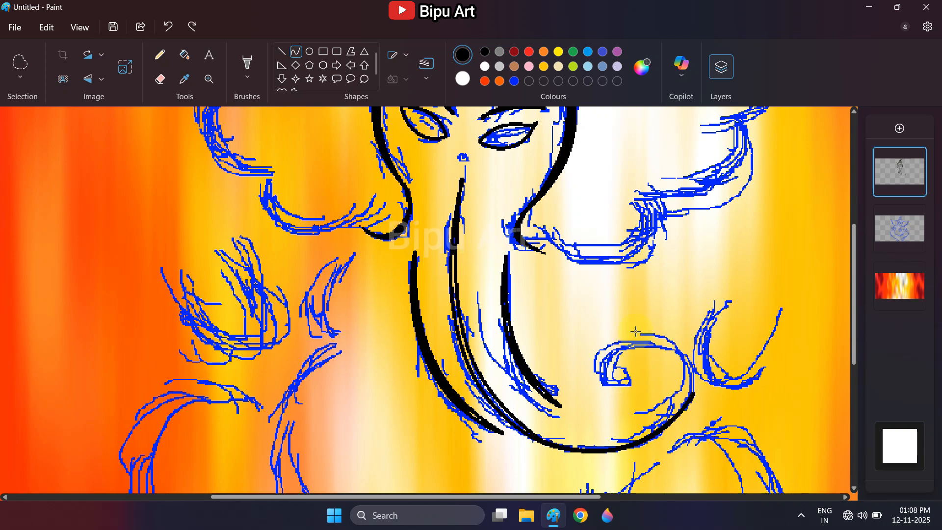
{"action": "mouse_move", "coordinate": [692, 394]}
{"action": "left_mouse_down"}
{"action": "mouse_move", "coordinate": [636, 327]}
{"action": "mouse_move", "coordinate": [716, 347]}
{"action": "mouse_move", "coordinate": [714, 355]}
{"action": "left_mouse_up"}
{"action": "left_click_drag", "start_coordinate": [637, 328], "coordinate": [620, 388]}
{"action": "mouse_move", "coordinate": [621, 387]}
{"action": "left_mouse_down"}
{"action": "mouse_move", "coordinate": [593, 351]}
{"action": "mouse_move", "coordinate": [629, 383]}
{"action": "mouse_move", "coordinate": [621, 388]}
{"action": "left_mouse_up"}
{"action": "mouse_move", "coordinate": [633, 381]}
{"action": "left_mouse_down"}
{"action": "mouse_move", "coordinate": [654, 392]}
{"action": "mouse_move", "coordinate": [621, 388]}
{"action": "mouse_move", "coordinate": [651, 386]}
{"action": "left_mouse_up"}
{"action": "key", "text": "ctrl+z"}
- Undo the last curl curves, hide the sketch layer, and redraw the inner turns of the trunk's spiral
{"action": "left_click", "coordinate": [916, 215]}
{"action": "key", "text": "ctrl+z"}
{"action": "key", "text": "ctrl+z"}
{"action": "key", "text": "ctrl+z"}
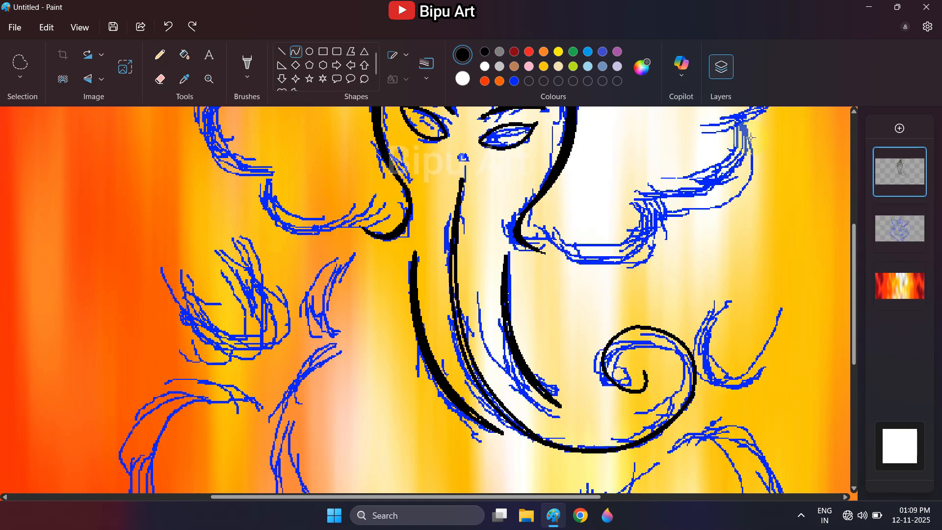
{"action": "left_click", "coordinate": [916, 215]}
{"action": "left_click_drag", "start_coordinate": [637, 391], "coordinate": [591, 393]}
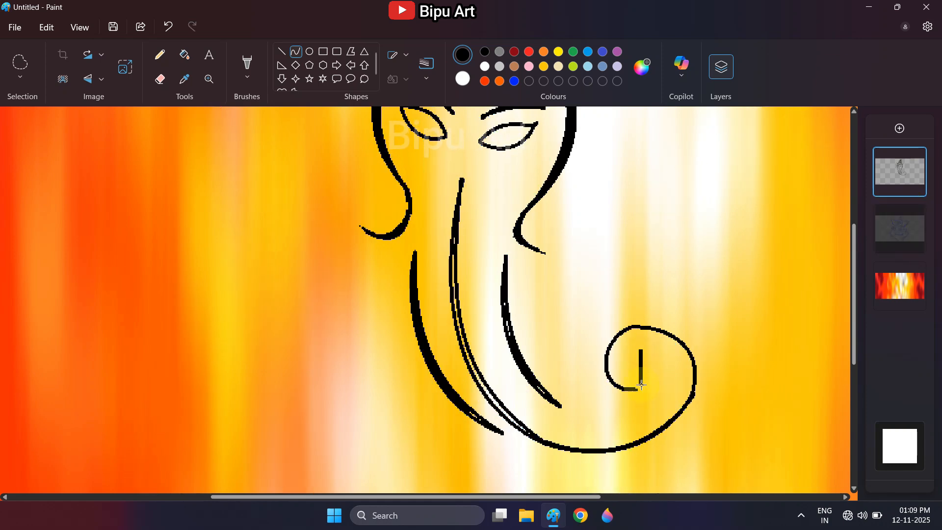
{"action": "left_click_drag", "start_coordinate": [657, 376], "coordinate": [661, 384]}
{"action": "left_click", "coordinate": [685, 364]}
{"action": "mouse_move", "coordinate": [639, 350]}
{"action": "left_mouse_down"}
{"action": "mouse_move", "coordinate": [634, 372]}
{"action": "mouse_move", "coordinate": [613, 370]}
{"action": "left_mouse_up"}
{"action": "left_click_drag", "start_coordinate": [626, 355], "coordinate": [633, 320]}
{"action": "left_click", "coordinate": [589, 351]}
- Clean up the trunk curl with the Eraser, close the gap in the central trunk line, and fill it black
{"action": "scroll", "coordinate": [518, 207], "scroll_direction": "down", "scroll_amount": 1}
{"action": "scroll", "coordinate": [518, 207], "scroll_direction": "up", "scroll_amount": 1}
{"action": "left_click", "coordinate": [160, 79]}
{"action": "left_click_drag", "start_coordinate": [701, 395], "coordinate": [709, 364]}
{"action": "scroll", "coordinate": [709, 363], "scroll_direction": "down", "scroll_amount": 2}
{"action": "left_click", "coordinate": [160, 54]}
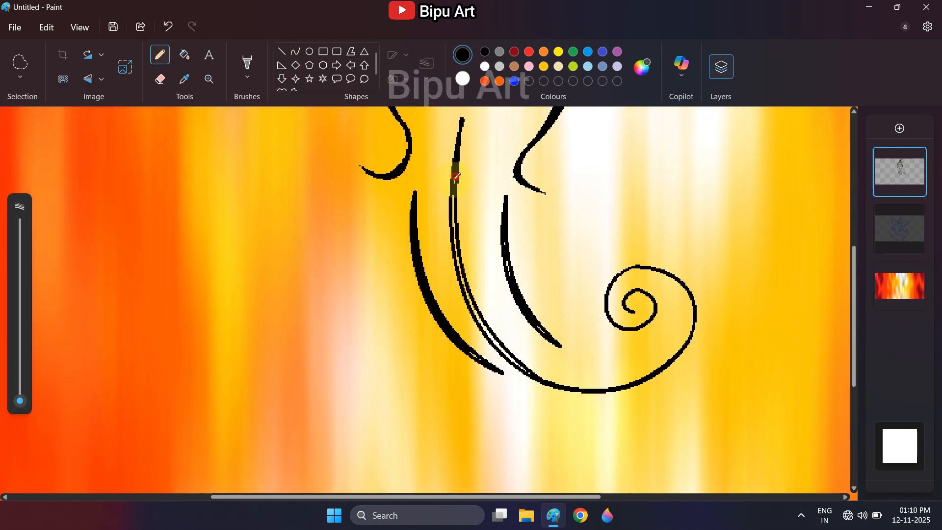
{"action": "left_click_drag", "start_coordinate": [455, 177], "coordinate": [454, 192]}
{"action": "left_click", "coordinate": [185, 55]}
{"action": "left_click", "coordinate": [462, 245]}
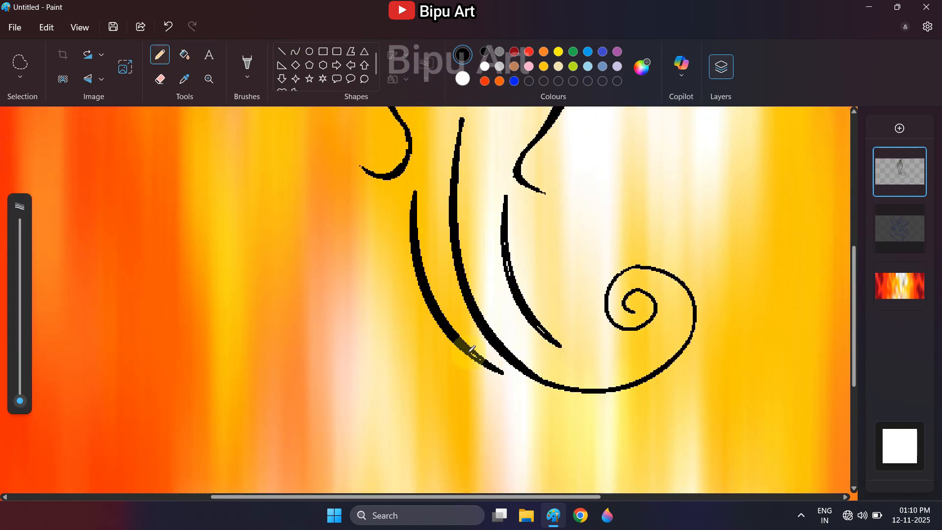
- Fill the remaining gaps in the left and right trunk lines with the Pencil and extend their ends into fine points
{"action": "left_click_drag", "start_coordinate": [464, 349], "coordinate": [511, 376]}
{"action": "left_click_drag", "start_coordinate": [560, 347], "coordinate": [568, 350]}
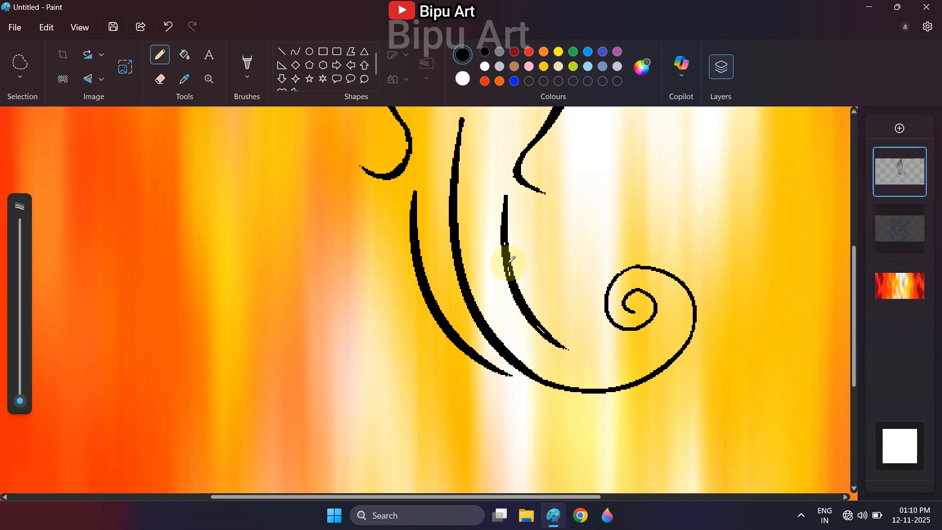
{"action": "left_click_drag", "start_coordinate": [507, 260], "coordinate": [511, 276]}
{"action": "left_click_drag", "start_coordinate": [537, 324], "coordinate": [540, 329]}
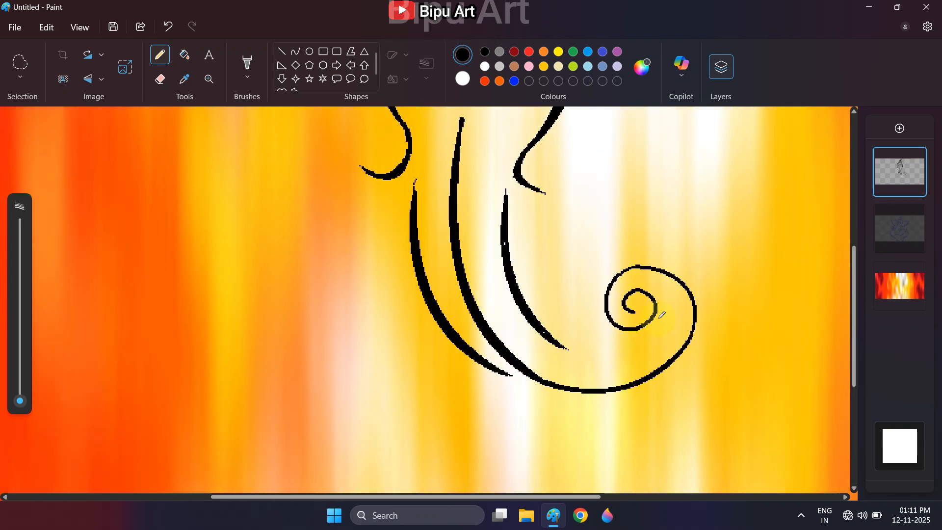
- Erase the innermost turn of the trunk's spiral and thicken its outer right side with a curve filled black
{"action": "left_click", "coordinate": [160, 78]}
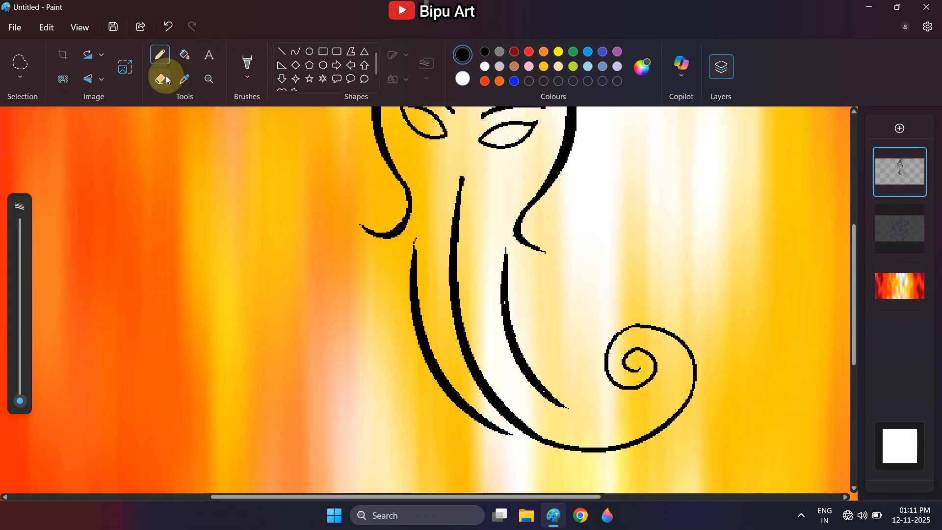
{"action": "left_click_drag", "start_coordinate": [636, 253], "coordinate": [626, 238]}
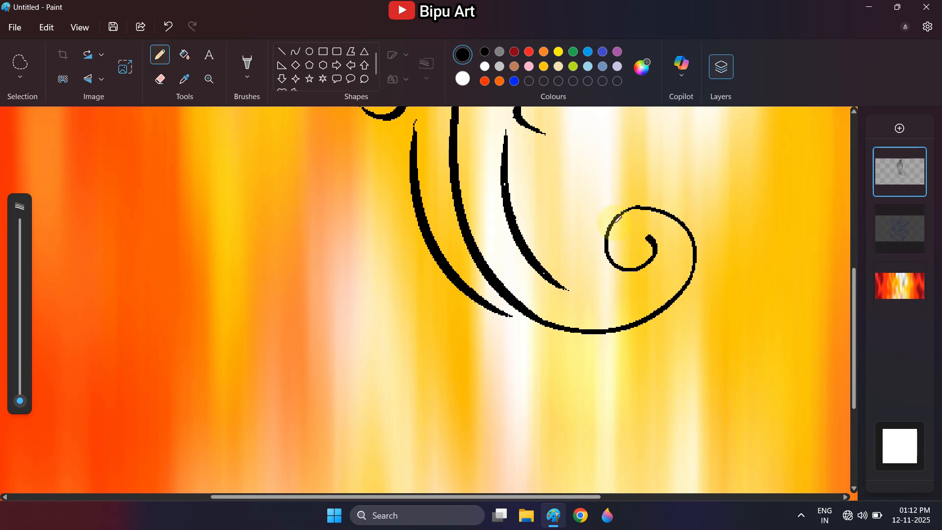
{"action": "left_click", "coordinate": [295, 51]}
{"action": "left_click_drag", "start_coordinate": [656, 213], "coordinate": [670, 307]}
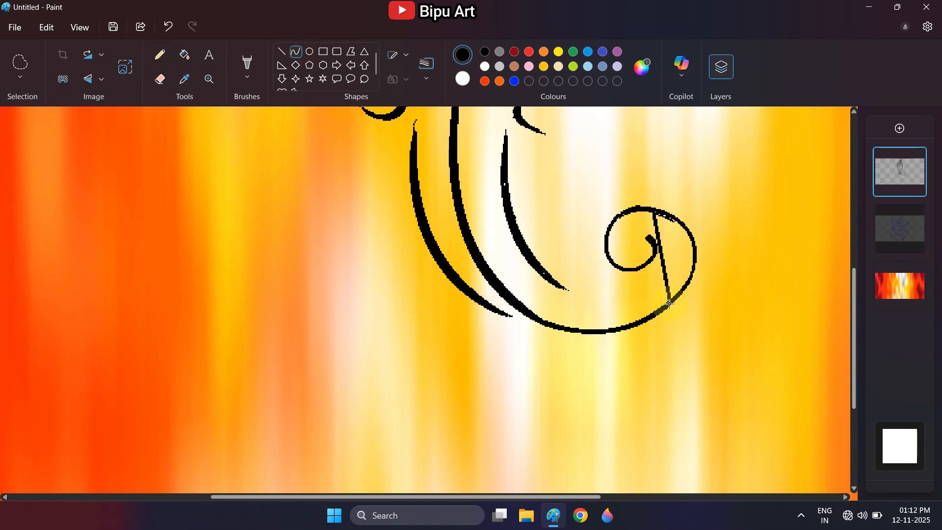
{"action": "left_click_drag", "start_coordinate": [674, 263], "coordinate": [709, 250]}
{"action": "left_click", "coordinate": [185, 55]}
{"action": "left_click", "coordinate": [690, 248]}
{"action": "left_click", "coordinate": [160, 54]}
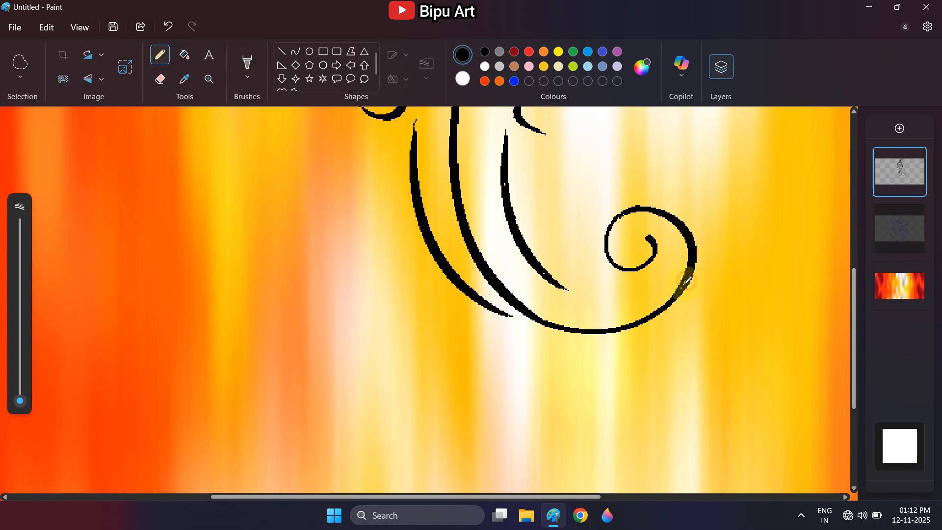
- Extend the outer corners of both eyes with the Pencil and paint round black pupils with a larger brush
{"action": "scroll", "coordinate": [621, 263], "scroll_direction": "up", "scroll_amount": 5}
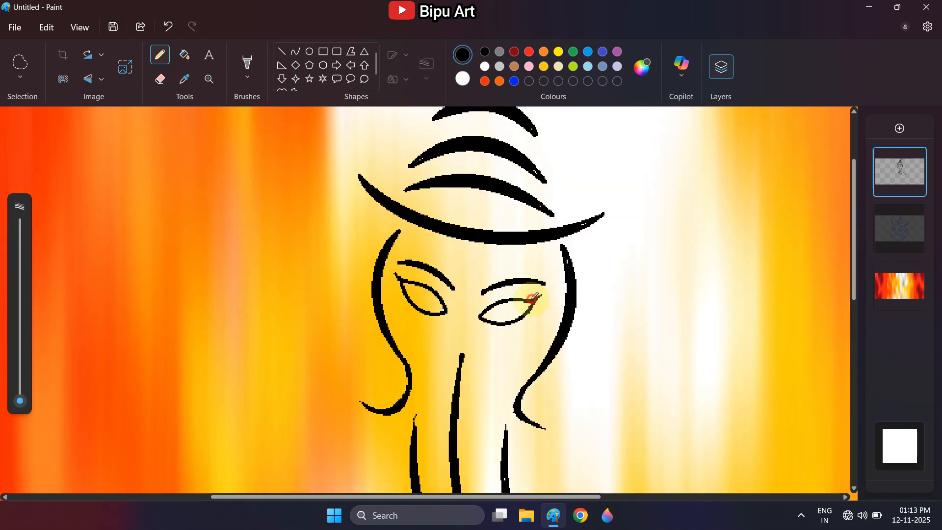
{"action": "scroll", "coordinate": [513, 278], "scroll_direction": "down", "scroll_amount": 2}
{"action": "left_click", "coordinate": [246, 63]}
{"action": "left_click_drag", "start_coordinate": [19, 401], "coordinate": [19, 375]}
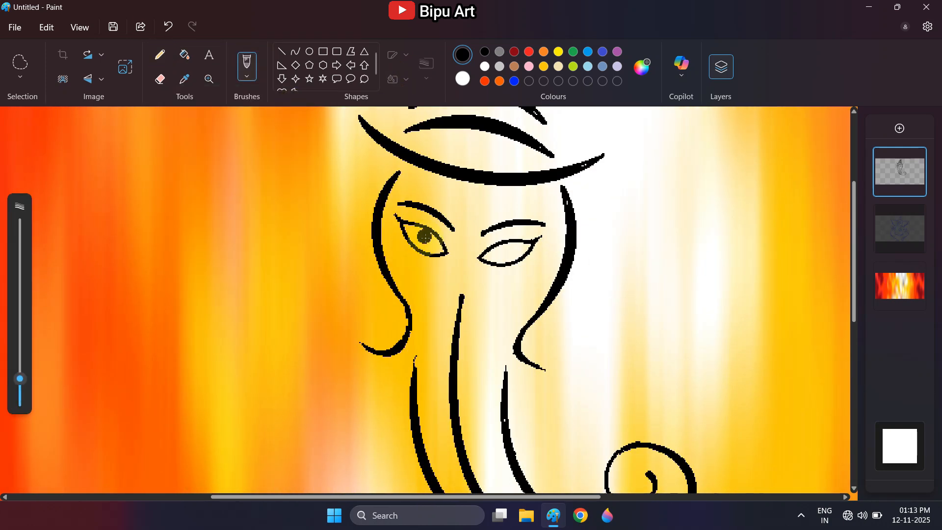
{"action": "left_click_drag", "start_coordinate": [423, 234], "coordinate": [425, 238]}
{"action": "left_click_drag", "start_coordinate": [501, 250], "coordinate": [506, 253]}
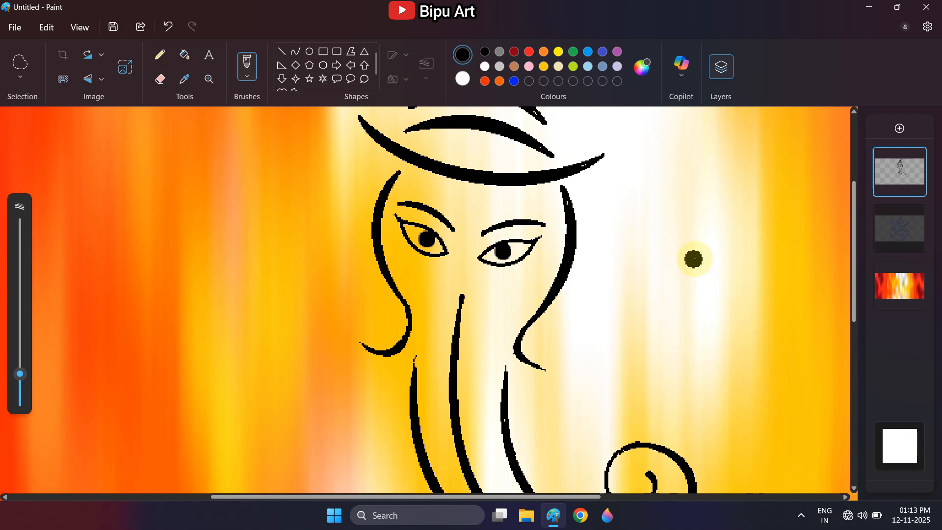
- Zoom in on the headdress and sharpen the ends of its curved bands with the black Pencil
{"action": "left_click", "coordinate": [209, 79]}
{"action": "right_click", "coordinate": [422, 206]}
{"action": "left_click", "coordinate": [421, 185]}
{"action": "left_click", "coordinate": [420, 185]}
{"action": "left_click", "coordinate": [160, 55]}
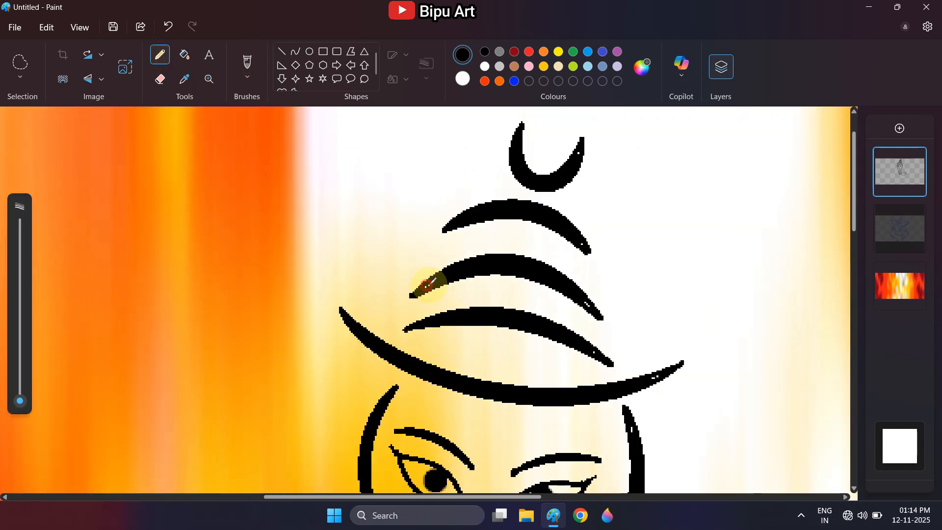
{"action": "left_click", "coordinate": [588, 305]}
{"action": "scroll", "coordinate": [595, 259], "scroll_direction": "down", "scroll_amount": 1}
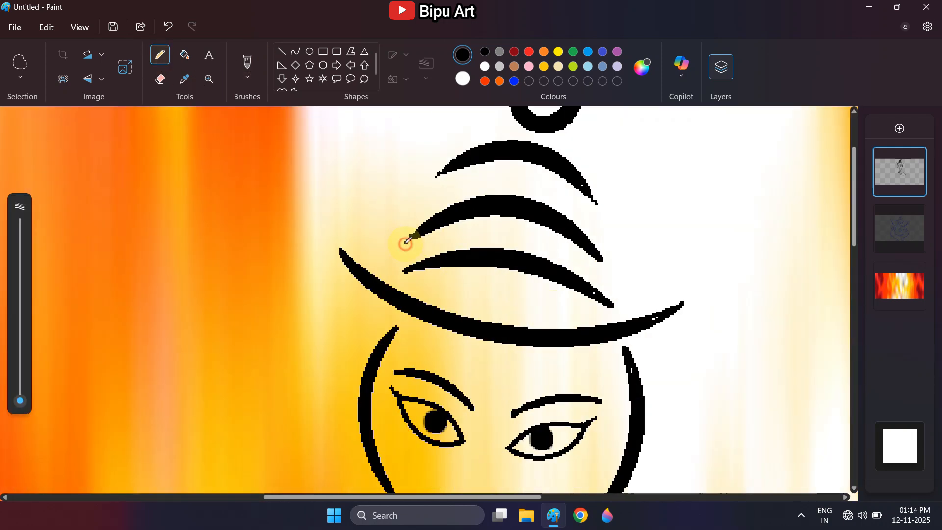
{"action": "scroll", "coordinate": [617, 303], "scroll_direction": "up", "scroll_amount": 2}
{"action": "scroll", "coordinate": [589, 231], "scroll_direction": "down", "scroll_amount": 6}
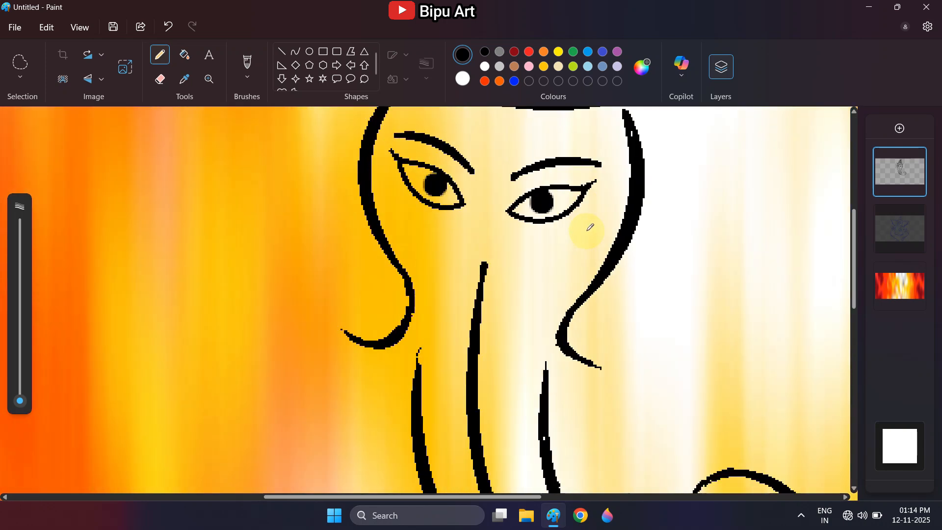
- Add small white highlights to both pupils with the Pencil, and switch the drawing colour back to black
{"action": "scroll", "coordinate": [589, 231], "scroll_direction": "up", "scroll_amount": 1}
{"action": "left_click", "coordinate": [485, 66]}
{"action": "left_click_drag", "start_coordinate": [441, 242], "coordinate": [437, 247]}
{"action": "left_click_drag", "start_coordinate": [548, 255], "coordinate": [543, 260]}
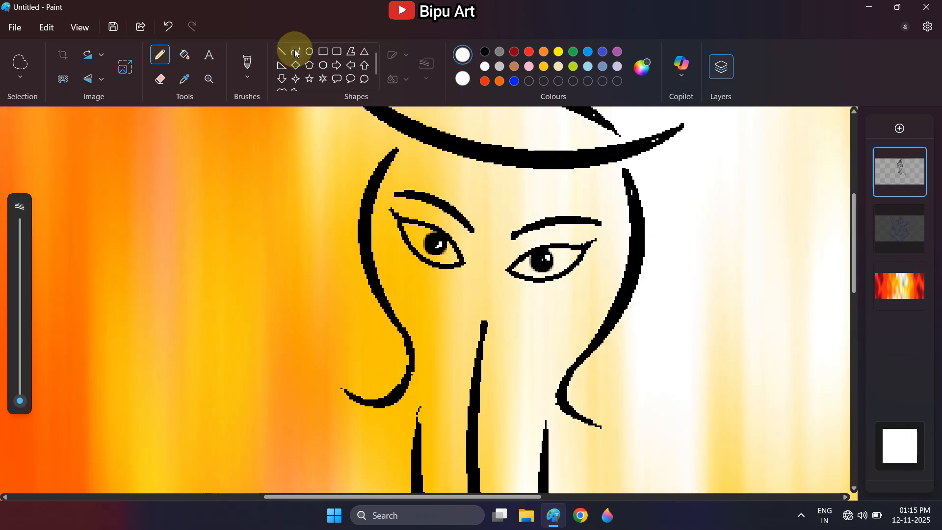
{"action": "left_click", "coordinate": [296, 52]}
{"action": "left_click", "coordinate": [485, 52]}
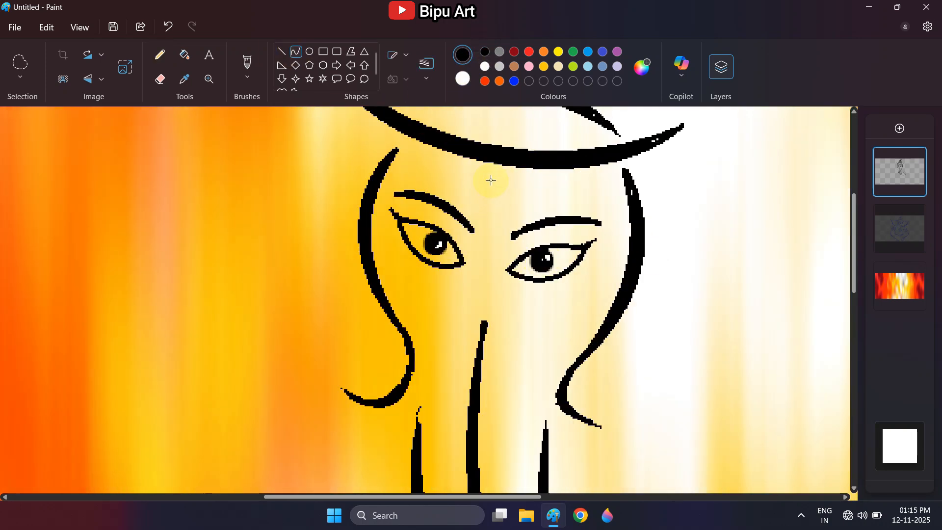
{"action": "left_click_drag", "start_coordinate": [505, 185], "coordinate": [481, 199]}
{"action": "left_click", "coordinate": [400, 55]}
{"action": "left_click", "coordinate": [402, 100]}
{"action": "key", "text": "ctrl+z"}
- Draw the forehead mark as two facing curls with a vertical line between them, correcting stray strokes with the Eraser
{"action": "left_click", "coordinate": [160, 55]}
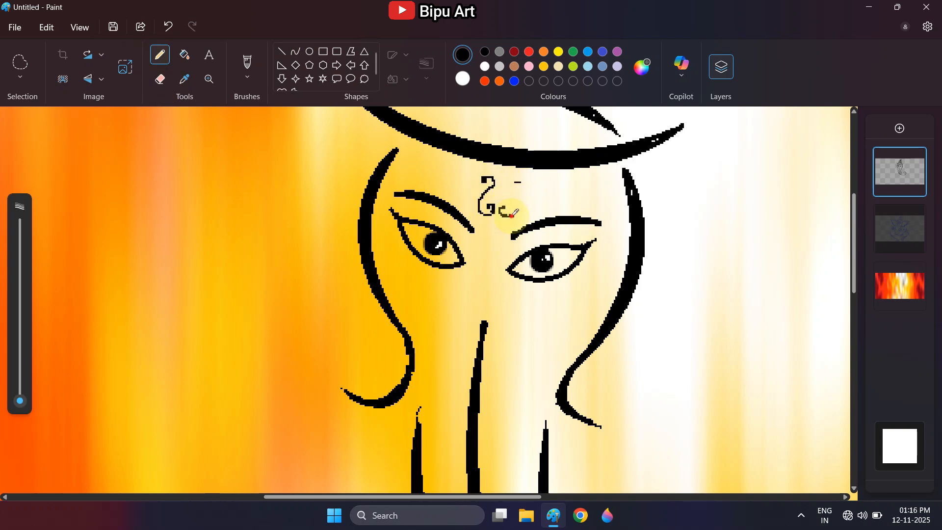
{"action": "left_click", "coordinate": [160, 79]}
{"action": "mouse_move", "coordinate": [518, 182]}
{"action": "left_mouse_down"}
{"action": "mouse_move", "coordinate": [524, 203]}
{"action": "mouse_move", "coordinate": [510, 213]}
{"action": "left_mouse_up"}
{"action": "left_click", "coordinate": [417, 146]}
{"action": "left_click", "coordinate": [160, 55]}
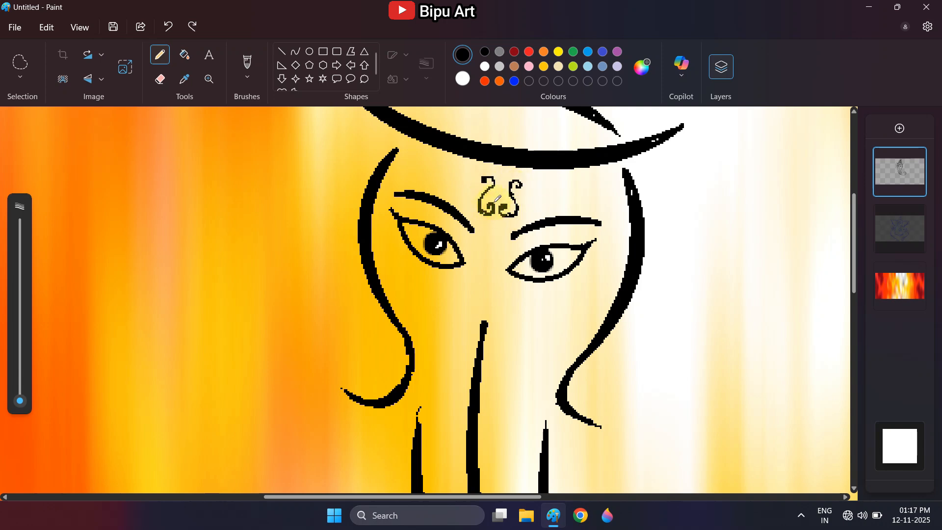
{"action": "key", "text": "ctrl+z"}
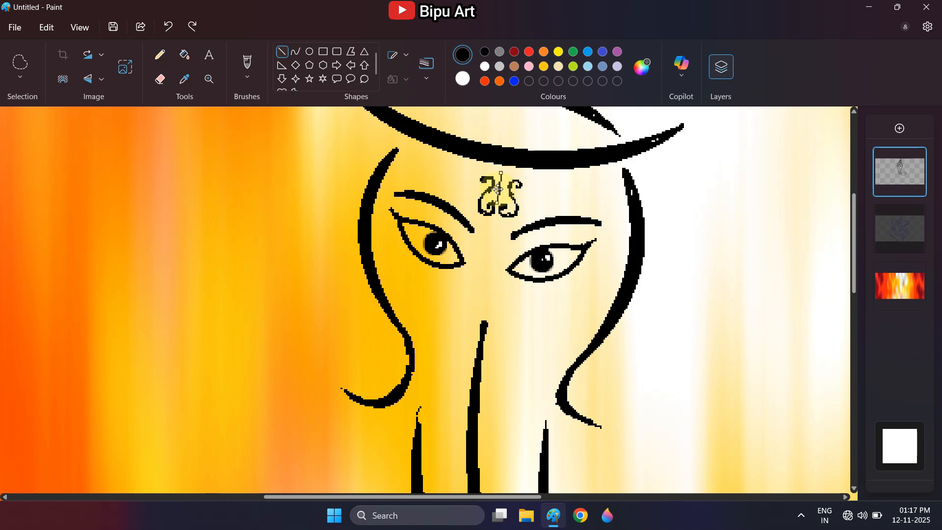
- Add short horizontal strokes beneath the forehead mark and a round black dot above the central trunk line
{"action": "scroll", "coordinate": [501, 189], "scroll_direction": "up", "scroll_amount": 2}
{"action": "left_click", "coordinate": [159, 55]}
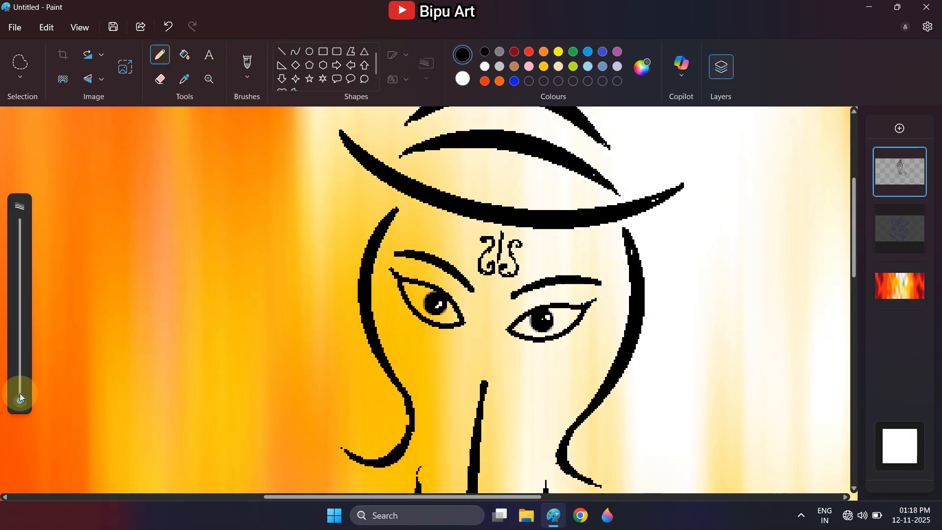
{"action": "left_click_drag", "start_coordinate": [498, 287], "coordinate": [503, 285]}
{"action": "scroll", "coordinate": [498, 288], "scroll_direction": "down", "scroll_amount": 2}
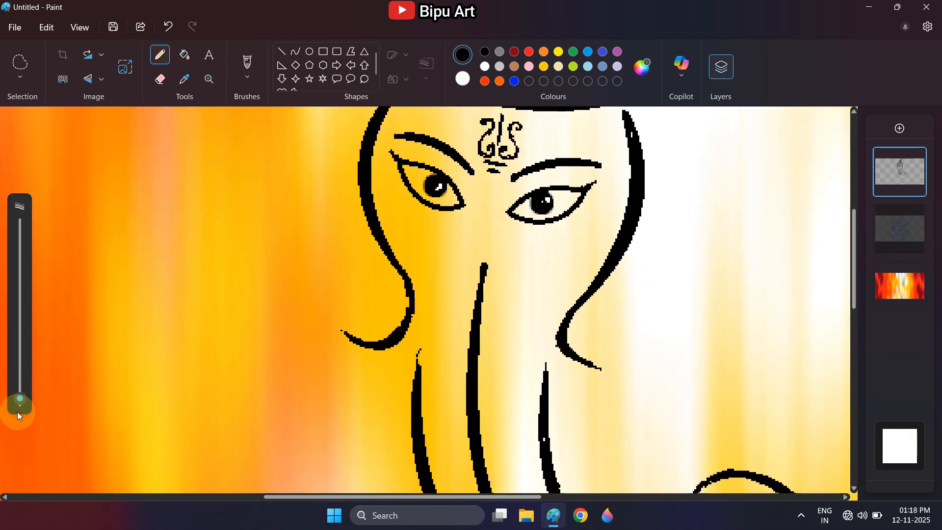
{"action": "left_click_drag", "start_coordinate": [20, 398], "coordinate": [20, 384]}
{"action": "left_click", "coordinate": [486, 244]}
- Show the sketch layer, change the curve's line size, and trace the upper edge of the right ear
{"action": "scroll", "coordinate": [296, 310], "scroll_direction": "up", "scroll_amount": 3}
{"action": "left_click", "coordinate": [209, 79]}
{"action": "right_click", "coordinate": [251, 214]}
{"action": "right_click", "coordinate": [251, 214]}
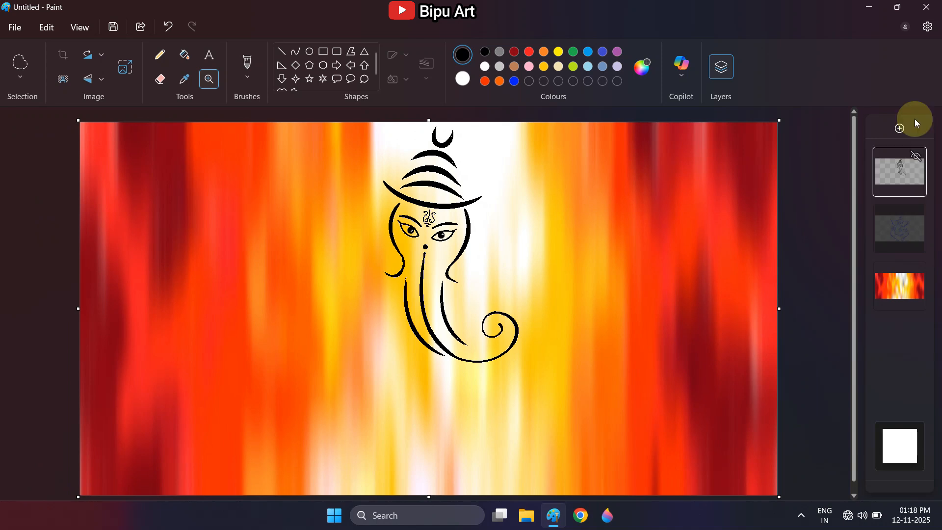
{"action": "left_click", "coordinate": [916, 212]}
{"action": "left_click", "coordinate": [296, 52]}
{"action": "left_click", "coordinate": [427, 69]}
{"action": "left_click", "coordinate": [428, 128]}
{"action": "left_click_drag", "start_coordinate": [471, 217], "coordinate": [565, 203]}
{"action": "key", "text": "ctrl+z"}
{"action": "left_click_drag", "start_coordinate": [509, 206], "coordinate": [471, 214]}
{"action": "mouse_move", "coordinate": [547, 206]}
{"action": "left_mouse_down"}
{"action": "mouse_move", "coordinate": [550, 213]}
{"action": "mouse_move", "coordinate": [515, 188]}
{"action": "left_mouse_up"}
- Trace the upper edge of the left ear with a black curve from its outer tip to the head
{"action": "left_click", "coordinate": [311, 198]}
{"action": "left_click_drag", "start_coordinate": [296, 177], "coordinate": [390, 203]}
{"action": "mouse_move", "coordinate": [314, 193]}
{"action": "left_mouse_down"}
{"action": "mouse_move", "coordinate": [310, 202]}
{"action": "mouse_move", "coordinate": [374, 185]}
{"action": "left_mouse_up"}
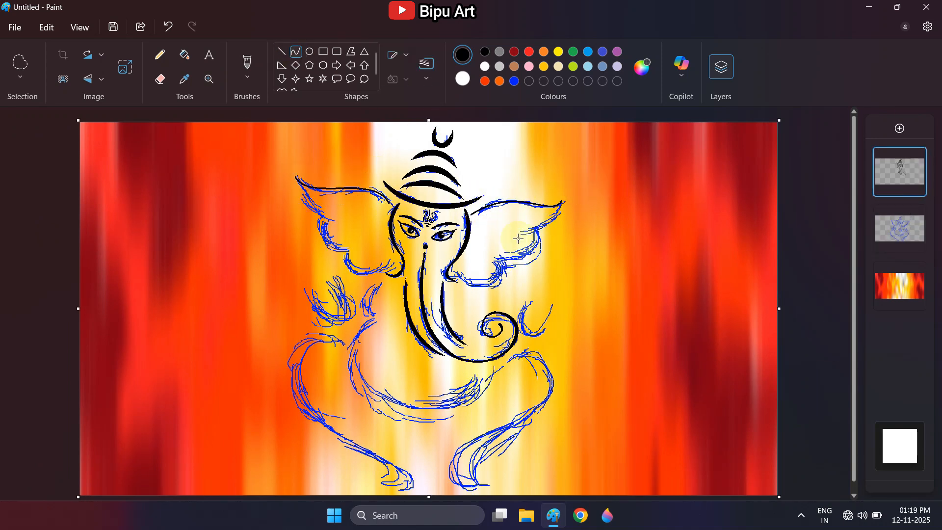
- Add a second curve along the left ear's upper edge and fill the gap between the two curves with black
{"action": "scroll", "coordinate": [375, 185], "scroll_direction": "up", "scroll_amount": 3}
{"action": "left_click_drag", "start_coordinate": [271, 196], "coordinate": [347, 166]}
{"action": "left_click", "coordinate": [184, 55]}
{"action": "left_click", "coordinate": [341, 187]}
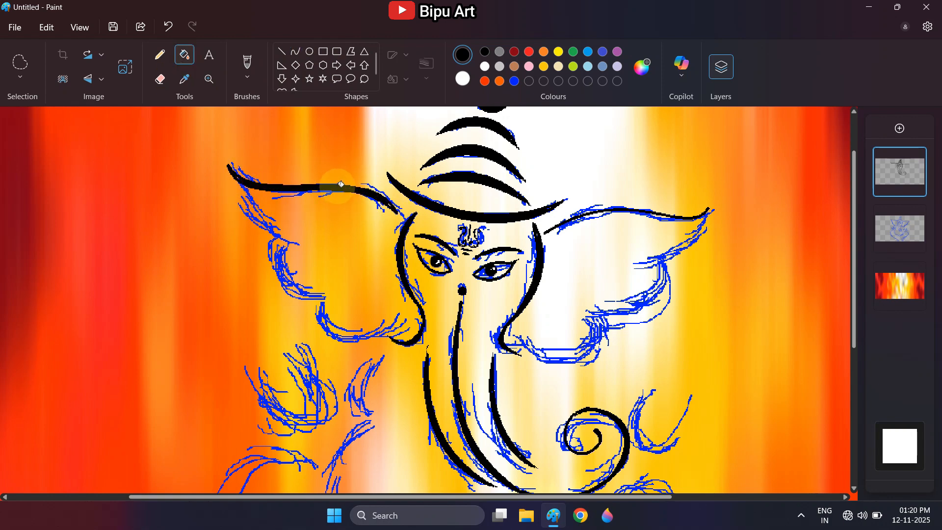
- Draw a second black curve along the right ear's upper edge, from the outer tip to the head, to thicken it
{"action": "left_click", "coordinate": [296, 52]}
{"action": "left_click_drag", "start_coordinate": [710, 208], "coordinate": [545, 233]}
{"action": "left_click_drag", "start_coordinate": [684, 215], "coordinate": [696, 234]}
{"action": "mouse_move", "coordinate": [609, 217]}
{"action": "left_mouse_down"}
{"action": "mouse_move", "coordinate": [616, 198]}
{"action": "mouse_move", "coordinate": [650, 192]}
{"action": "left_mouse_up"}
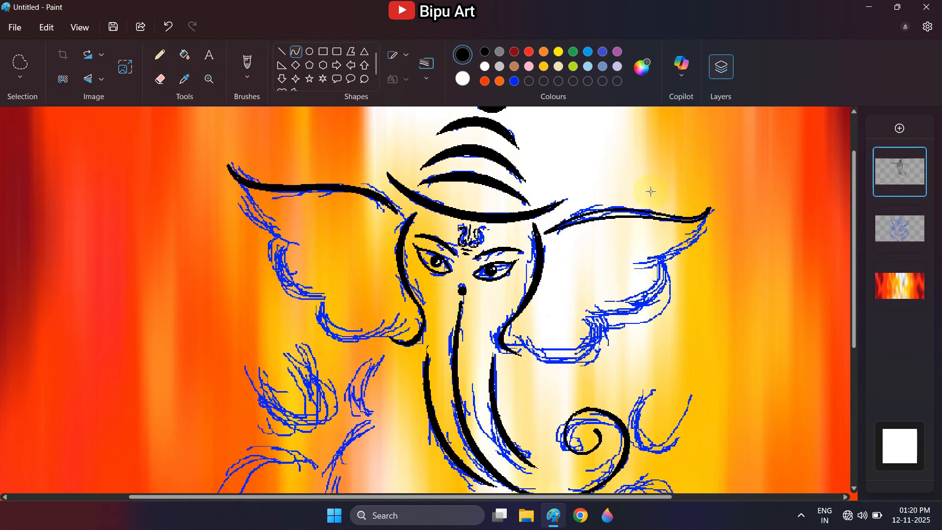
- Hide the sketch layer and use the Pencil to fill gaps and sharpen the ends of both upper ear edges
{"action": "left_click", "coordinate": [159, 54]}
{"action": "left_click", "coordinate": [912, 213]}
{"action": "left_click_drag", "start_coordinate": [20, 384], "coordinate": [19, 400]}
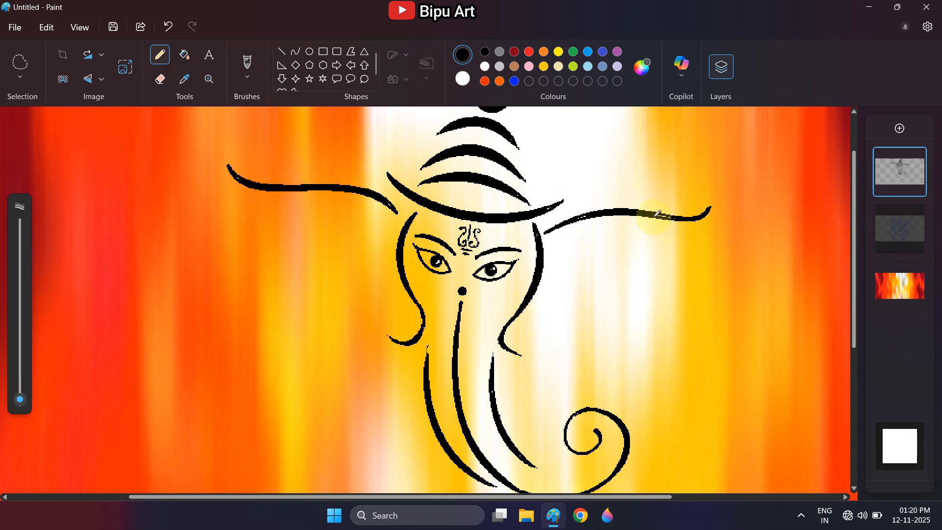
{"action": "left_click_drag", "start_coordinate": [604, 216], "coordinate": [581, 217]}
{"action": "left_click_drag", "start_coordinate": [19, 400], "coordinate": [20, 402]}
{"action": "left_click_drag", "start_coordinate": [393, 210], "coordinate": [399, 217]}
{"action": "left_click_drag", "start_coordinate": [547, 233], "coordinate": [544, 235]}
{"action": "left_click_drag", "start_coordinate": [709, 210], "coordinate": [714, 202]}
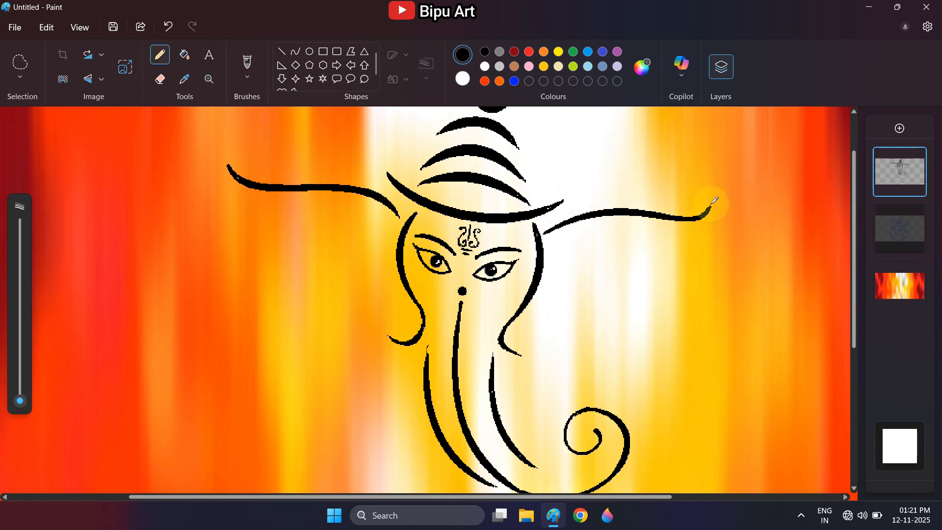
- Show the sketch layer and trace the left ear's outer edge with a black curve down from its tip
{"action": "mouse_move", "coordinate": [229, 168]}
{"action": "left_mouse_down"}
{"action": "mouse_move", "coordinate": [226, 157]}
{"action": "mouse_move", "coordinate": [296, 243]}
{"action": "left_mouse_up"}
{"action": "left_click", "coordinate": [913, 213]}
{"action": "left_click", "coordinate": [296, 52]}
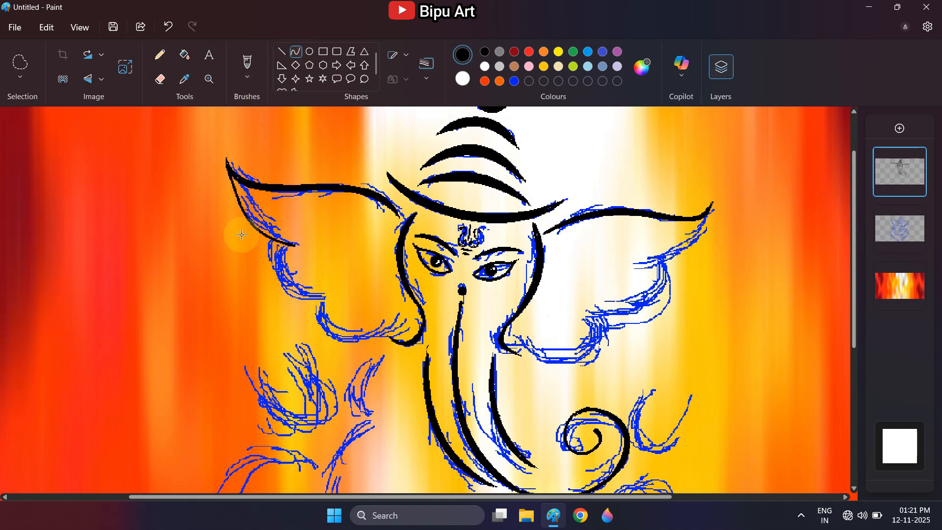
{"action": "left_click_drag", "start_coordinate": [260, 202], "coordinate": [238, 216]}
- Trace the right ear's outer edge and the left ear's middle scallop with black curves
{"action": "left_click", "coordinate": [711, 204]}
{"action": "left_click_drag", "start_coordinate": [711, 204], "coordinate": [648, 272]}
{"action": "left_click_drag", "start_coordinate": [669, 276], "coordinate": [697, 267]}
{"action": "left_click_drag", "start_coordinate": [296, 245], "coordinate": [324, 300]}
{"action": "left_click_drag", "start_coordinate": [290, 285], "coordinate": [260, 286]}
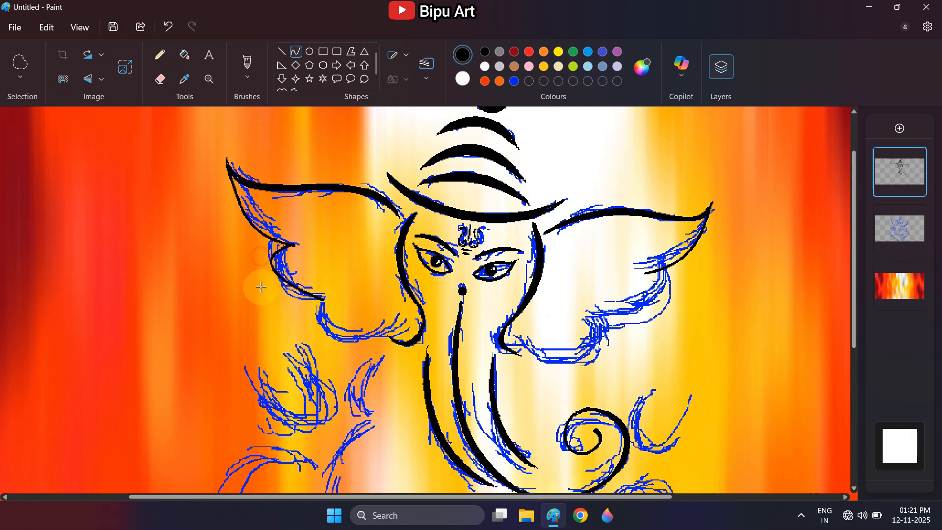
{"action": "mouse_move", "coordinate": [648, 272]}
{"action": "left_mouse_down"}
{"action": "mouse_move", "coordinate": [625, 326]}
{"action": "mouse_move", "coordinate": [610, 325]}
{"action": "left_mouse_up"}
{"action": "left_click_drag", "start_coordinate": [657, 314], "coordinate": [669, 331]}
{"action": "left_click", "coordinate": [612, 330]}
{"action": "key", "text": "ctrl+z"}
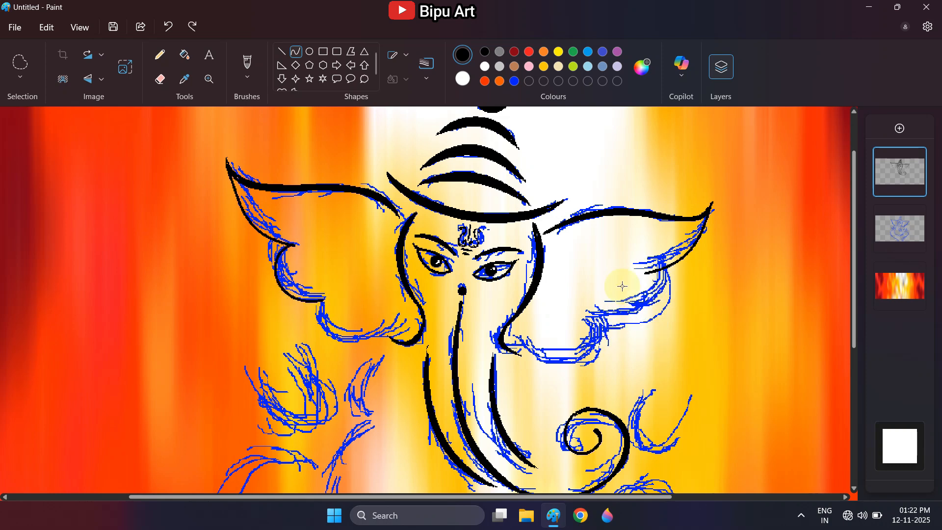
- Trace the right ear's middle scallop and the left ear's lower scallop with black curves
{"action": "left_click_drag", "start_coordinate": [647, 273], "coordinate": [609, 322]}
{"action": "left_click_drag", "start_coordinate": [634, 307], "coordinate": [662, 326]}
{"action": "left_click_drag", "start_coordinate": [321, 301], "coordinate": [397, 321]}
{"action": "left_click_drag", "start_coordinate": [363, 334], "coordinate": [354, 377]}
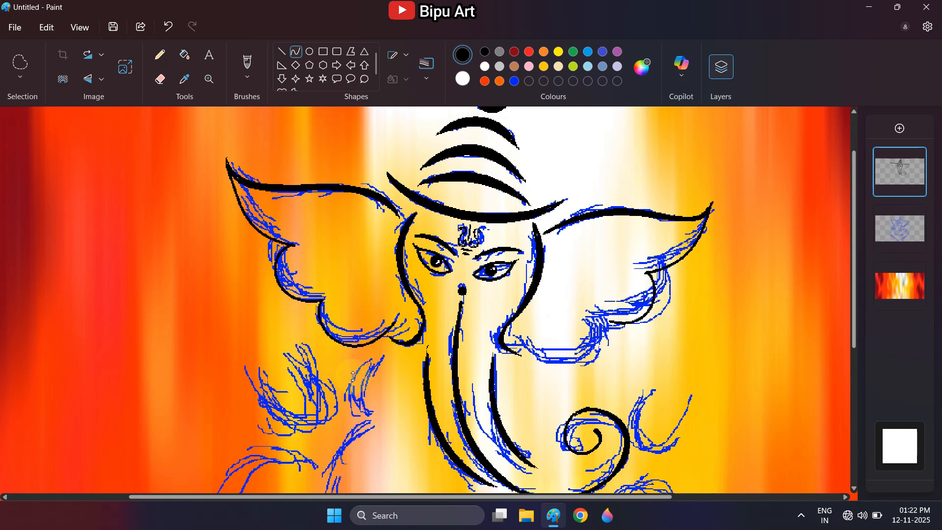
- Trace the right ear's lower scallop with a black curve ending beside the cheek
{"action": "left_click_drag", "start_coordinate": [609, 323], "coordinate": [525, 342]}
{"action": "left_click_drag", "start_coordinate": [597, 346], "coordinate": [613, 371]}
{"action": "left_click_drag", "start_coordinate": [571, 370], "coordinate": [565, 385]}
- Hide the sketch layer and draw second inner curves along the outer edges and scallops of both ears
{"action": "left_click", "coordinate": [917, 211]}
{"action": "left_click_drag", "start_coordinate": [236, 178], "coordinate": [292, 245]}
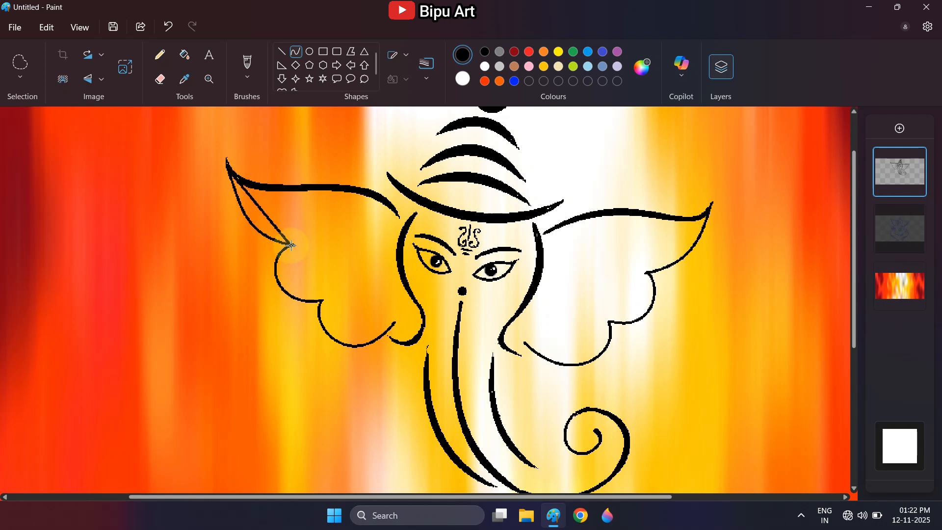
{"action": "mouse_move", "coordinate": [259, 218]}
{"action": "left_mouse_down"}
{"action": "mouse_move", "coordinate": [251, 224]}
{"action": "mouse_move", "coordinate": [321, 300]}
{"action": "left_mouse_up"}
{"action": "mouse_move", "coordinate": [296, 277]}
{"action": "left_mouse_down"}
{"action": "mouse_move", "coordinate": [276, 276]}
{"action": "mouse_move", "coordinate": [274, 288]}
{"action": "left_mouse_up"}
{"action": "key", "text": "ctrl+z"}
{"action": "left_click_drag", "start_coordinate": [293, 245], "coordinate": [321, 300]}
{"action": "mouse_move", "coordinate": [295, 280]}
{"action": "left_mouse_down"}
{"action": "mouse_move", "coordinate": [262, 291]}
{"action": "mouse_move", "coordinate": [395, 322]}
{"action": "left_mouse_up"}
{"action": "left_click_drag", "start_coordinate": [358, 328], "coordinate": [362, 359]}
{"action": "left_click_drag", "start_coordinate": [699, 220], "coordinate": [689, 258]}
{"action": "left_click_drag", "start_coordinate": [611, 322], "coordinate": [662, 297]}
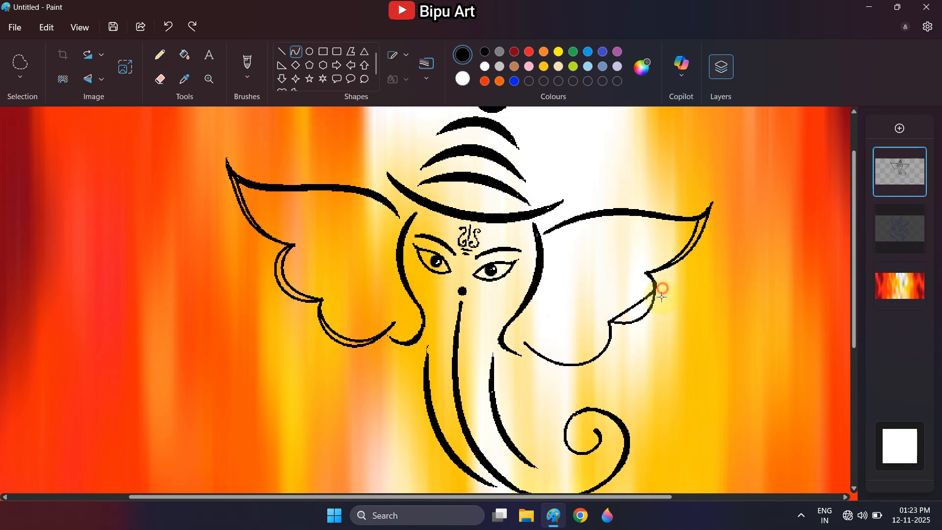
- Fill the narrow gaps between the doubled curves of both ears with black
{"action": "left_click", "coordinate": [185, 54]}
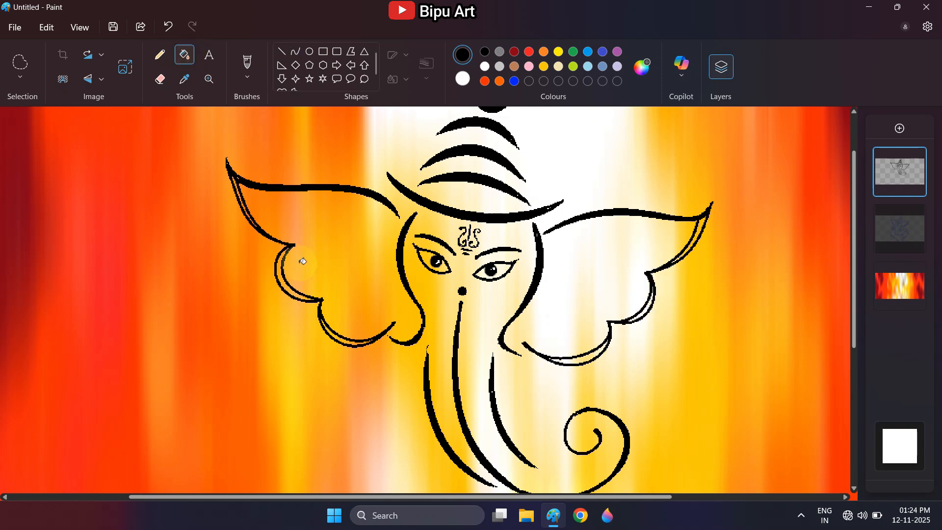
{"action": "left_click", "coordinate": [279, 270]}
{"action": "left_click", "coordinate": [343, 341]}
{"action": "left_click", "coordinate": [248, 216]}
{"action": "left_click", "coordinate": [238, 189]}
{"action": "left_click", "coordinate": [693, 251]}
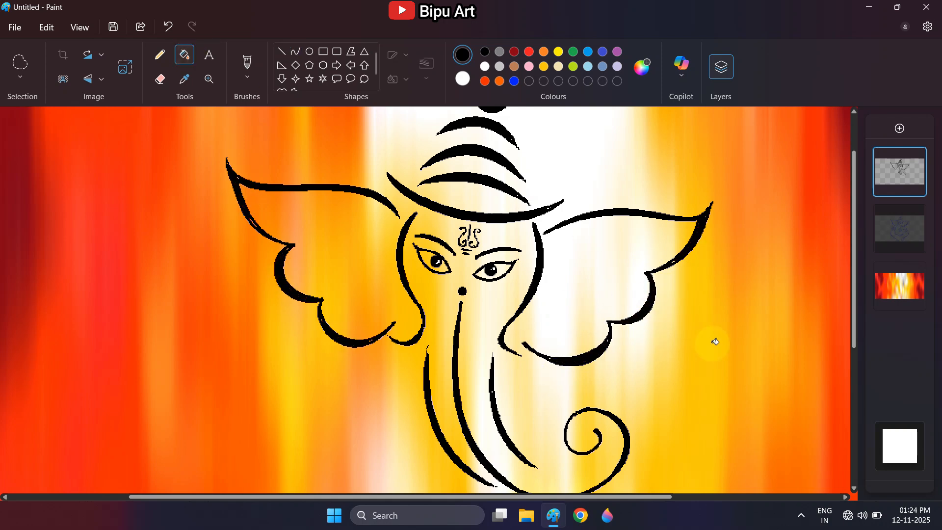
- Touch up the remaining gaps and rough edges of the ear outlines with the Pencil
{"action": "left_click", "coordinate": [160, 78]}
{"action": "left_click", "coordinate": [160, 54]}
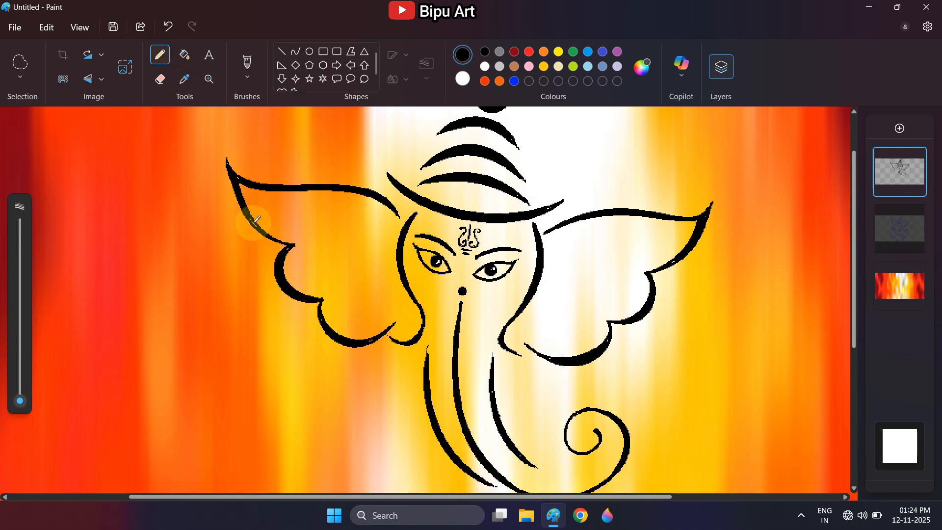
{"action": "scroll", "coordinate": [290, 188], "scroll_direction": "down", "scroll_amount": 2}
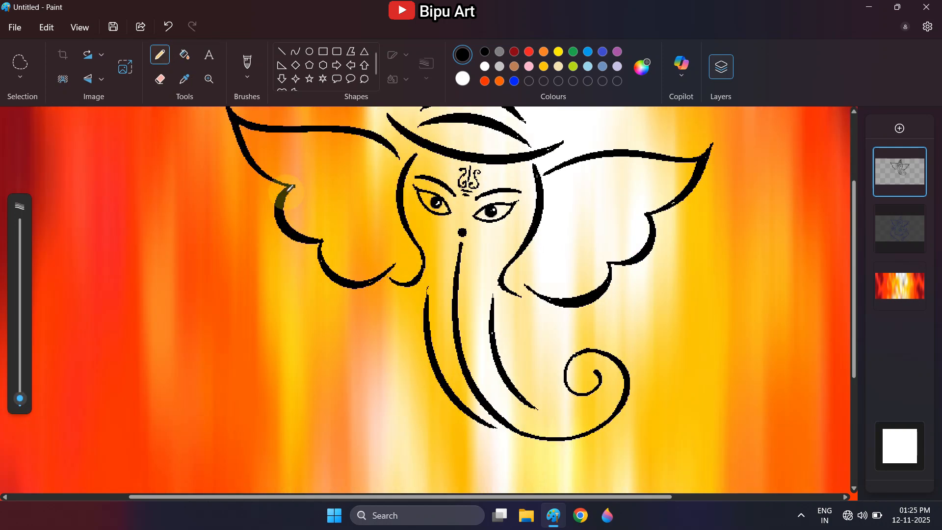
{"action": "scroll", "coordinate": [362, 277], "scroll_direction": "down", "scroll_amount": 2}
{"action": "scroll", "coordinate": [679, 255], "scroll_direction": "up", "scroll_amount": 4}
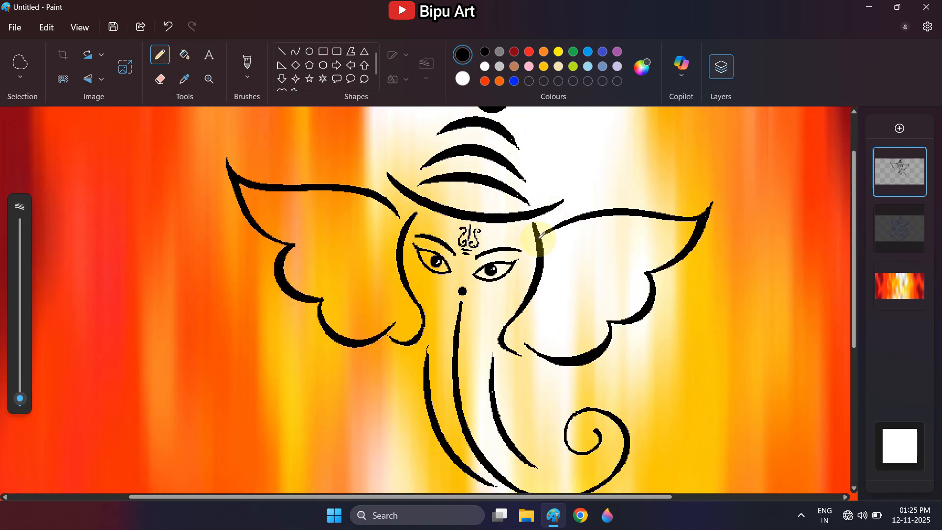
{"action": "scroll", "coordinate": [559, 246], "scroll_direction": "down", "scroll_amount": 4}
{"action": "scroll", "coordinate": [566, 250], "scroll_direction": "up", "scroll_amount": 6}
- Show the sketch layer and trace the left shoulder notch and the round belly up to the trunk with black curves
{"action": "left_click", "coordinate": [914, 214]}
{"action": "left_click", "coordinate": [295, 51]}
{"action": "scroll", "coordinate": [391, 180], "scroll_direction": "down", "scroll_amount": 8}
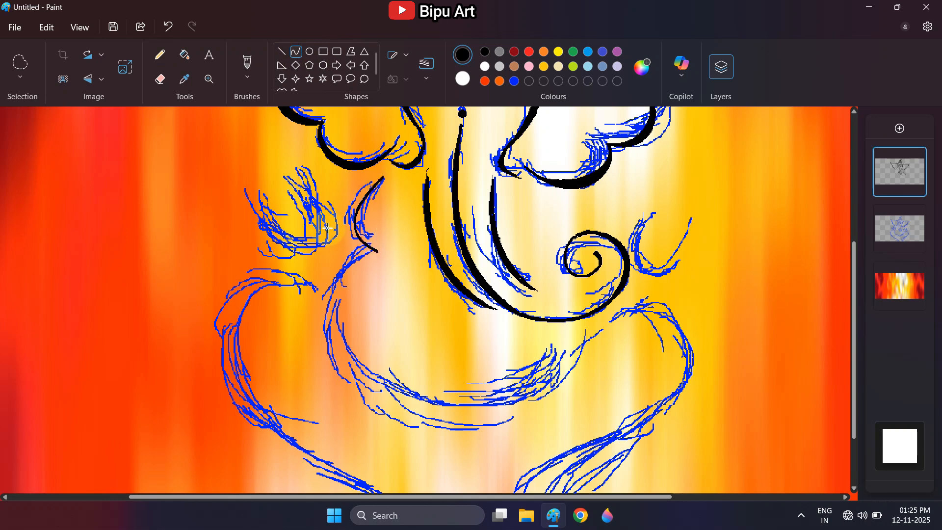
{"action": "left_click_drag", "start_coordinate": [413, 415], "coordinate": [304, 396]}
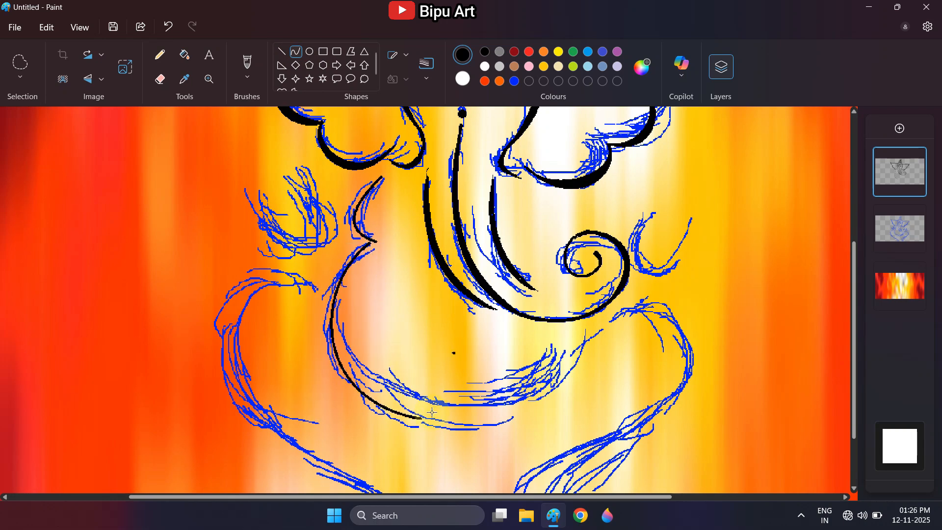
{"action": "left_click", "coordinate": [571, 430]}
{"action": "left_click", "coordinate": [916, 216]}
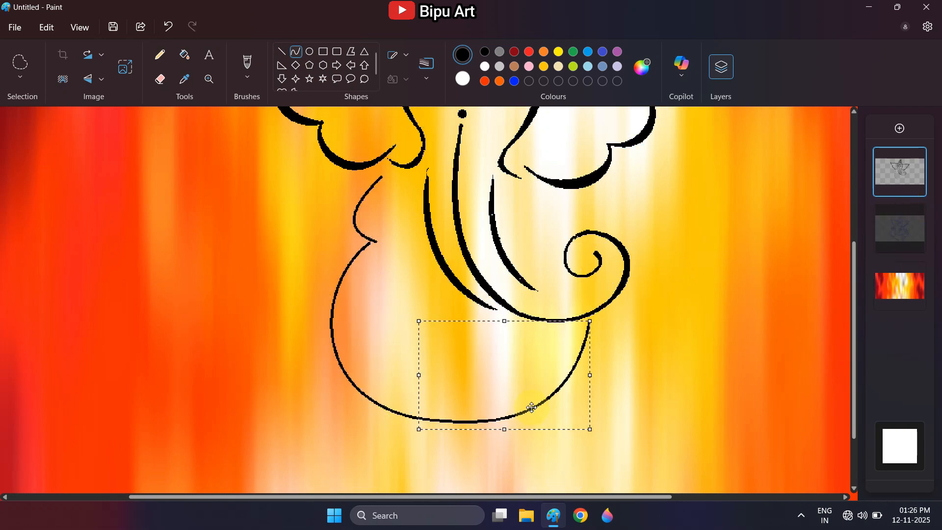
{"action": "left_click", "coordinate": [626, 373]}
- Trace the U-shaped raised hands on both sides of the body with black curves
{"action": "scroll", "coordinate": [626, 373], "scroll_direction": "up", "scroll_amount": 4}
{"action": "scroll", "coordinate": [421, 312], "scroll_direction": "down", "scroll_amount": 4}
{"action": "left_click", "coordinate": [916, 216]}
{"action": "scroll", "coordinate": [207, 264], "scroll_direction": "up", "scroll_amount": 4}
{"action": "left_click_drag", "start_coordinate": [253, 322], "coordinate": [303, 283]}
{"action": "left_click", "coordinate": [256, 412]}
{"action": "left_click", "coordinate": [369, 395]}
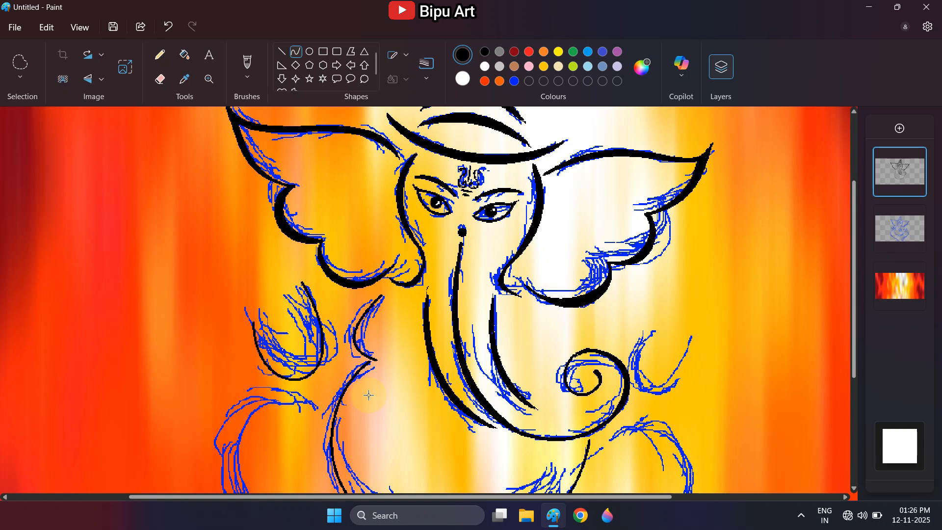
{"action": "left_click", "coordinate": [750, 363]}
- Trace the left leg from the bent knee down to the foot with black curves
{"action": "scroll", "coordinate": [750, 363], "scroll_direction": "down", "scroll_amount": 4}
{"action": "left_click_drag", "start_coordinate": [317, 201], "coordinate": [313, 369]}
{"action": "left_click", "coordinate": [231, 153]}
{"action": "left_click", "coordinate": [176, 281]}
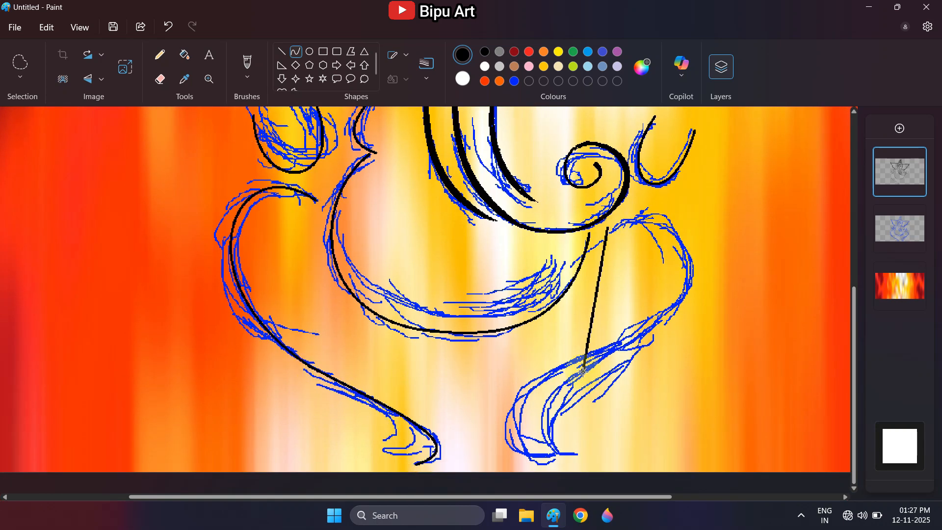
- Trace the right leg from the bent knee down to the foot, redoing the misplaced first curve
{"action": "left_click", "coordinate": [781, 216]}
{"action": "key", "text": "ctrl+z"}
{"action": "left_click_drag", "start_coordinate": [646, 196], "coordinate": [764, 260]}
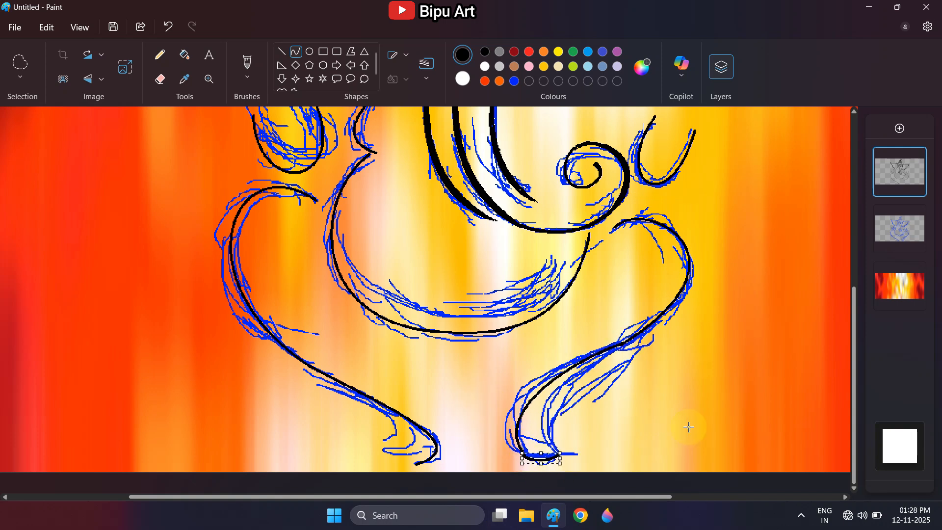
{"action": "left_click", "coordinate": [739, 360]}
- With the sketch layer hidden, thicken both raised hands with second curves and fill the gaps black
{"action": "scroll", "coordinate": [739, 361], "scroll_direction": "up", "scroll_amount": 4}
{"action": "left_click", "coordinate": [918, 214]}
{"action": "scroll", "coordinate": [265, 197], "scroll_direction": "down", "scroll_amount": 1}
{"action": "left_click_drag", "start_coordinate": [253, 174], "coordinate": [301, 134]}
{"action": "left_click", "coordinate": [250, 238]}
{"action": "left_click_drag", "start_coordinate": [338, 255], "coordinate": [352, 259]}
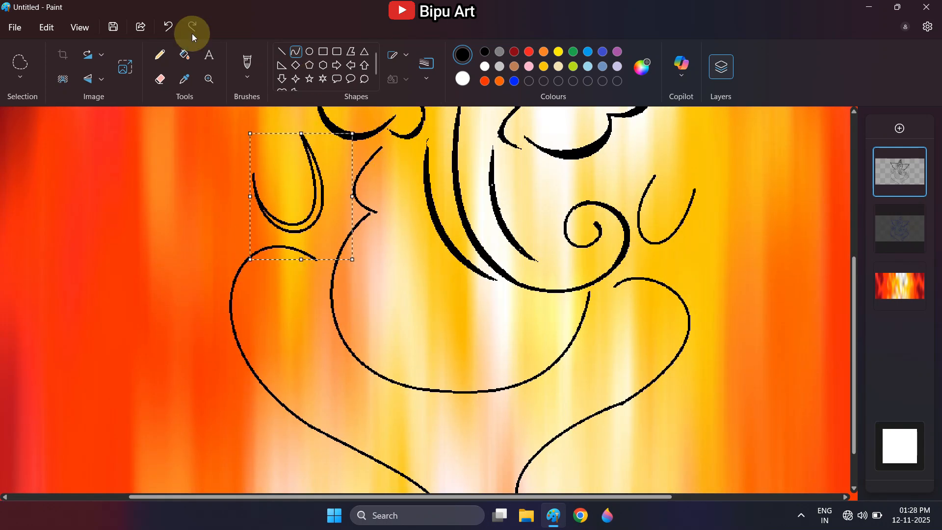
{"action": "left_click", "coordinate": [184, 54]}
{"action": "left_click", "coordinate": [319, 206]}
{"action": "scroll", "coordinate": [324, 216], "scroll_direction": "up", "scroll_amount": 1}
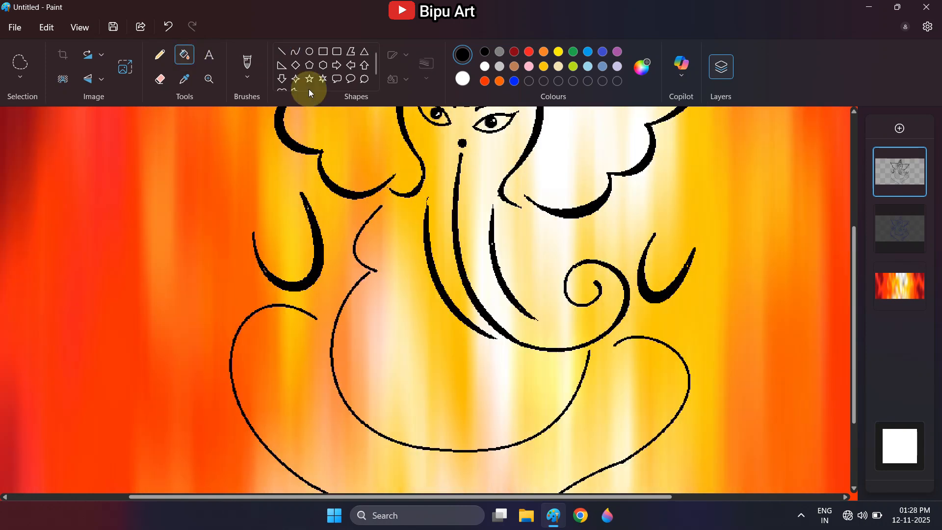
- Draw second curves along the left shoulder notch above the belly to thicken it
{"action": "left_click", "coordinate": [296, 51]}
{"action": "mouse_move", "coordinate": [382, 207]}
{"action": "left_mouse_down"}
{"action": "mouse_move", "coordinate": [366, 229]}
{"action": "mouse_move", "coordinate": [402, 381]}
{"action": "left_mouse_up"}
{"action": "scroll", "coordinate": [411, 256], "scroll_direction": "down", "scroll_amount": 1}
{"action": "left_click_drag", "start_coordinate": [365, 327], "coordinate": [300, 321]}
- Draw second inner curves along the left side, underside and right side of the belly outline
{"action": "left_click_drag", "start_coordinate": [368, 214], "coordinate": [380, 373]}
{"action": "left_click_drag", "start_coordinate": [347, 237], "coordinate": [339, 233]}
{"action": "left_click_drag", "start_coordinate": [324, 345], "coordinate": [315, 330]}
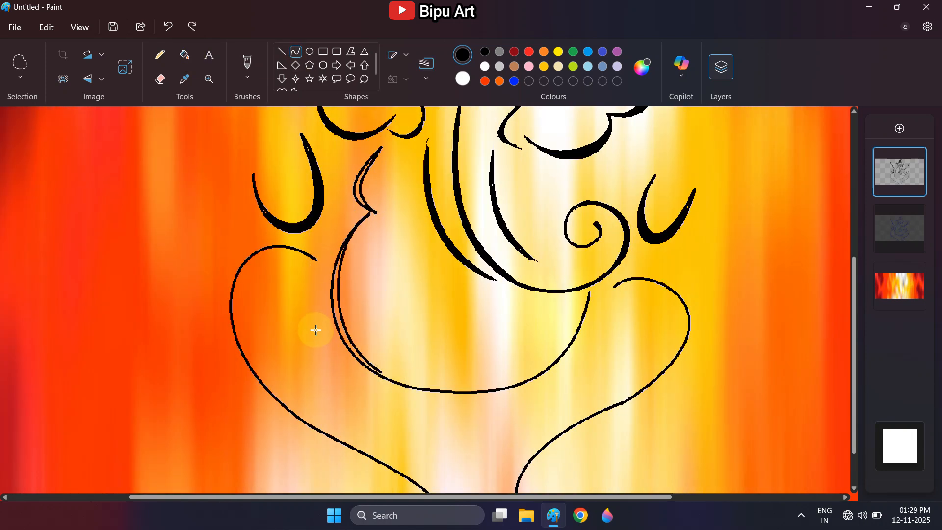
{"action": "left_click_drag", "start_coordinate": [567, 332], "coordinate": [590, 293]}
{"action": "left_click_drag", "start_coordinate": [432, 388], "coordinate": [426, 393]}
{"action": "left_click_drag", "start_coordinate": [561, 427], "coordinate": [561, 423]}
- Draw a second inner curve around the left knee to thicken the upper leg outline
{"action": "scroll", "coordinate": [629, 372], "scroll_direction": "up", "scroll_amount": 1}
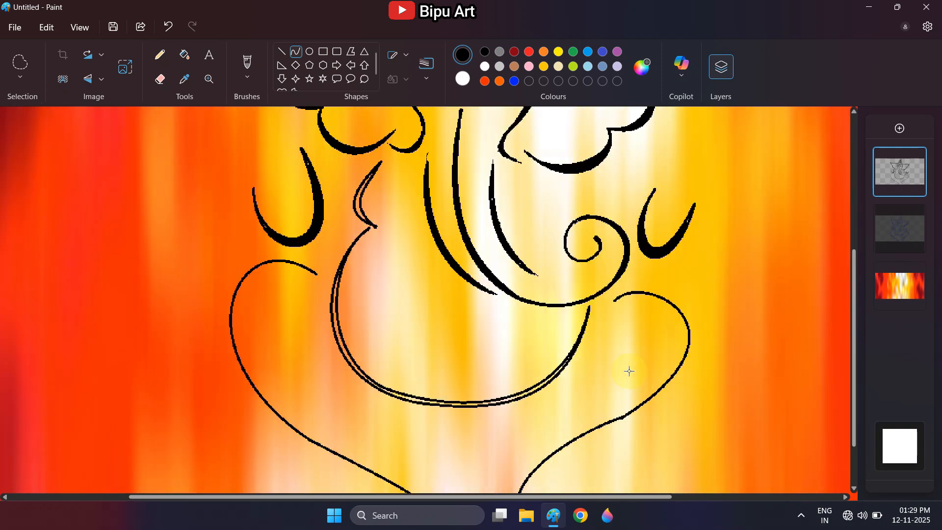
{"action": "scroll", "coordinate": [629, 373], "scroll_direction": "down", "scroll_amount": 2}
{"action": "mouse_move", "coordinate": [317, 201]}
{"action": "left_mouse_down"}
{"action": "mouse_move", "coordinate": [257, 316]}
{"action": "mouse_move", "coordinate": [285, 347]}
{"action": "left_mouse_up"}
{"action": "mouse_move", "coordinate": [221, 211]}
{"action": "left_mouse_down"}
{"action": "mouse_move", "coordinate": [203, 194]}
{"action": "mouse_move", "coordinate": [182, 218]}
{"action": "mouse_move", "coordinate": [182, 240]}
{"action": "left_mouse_up"}
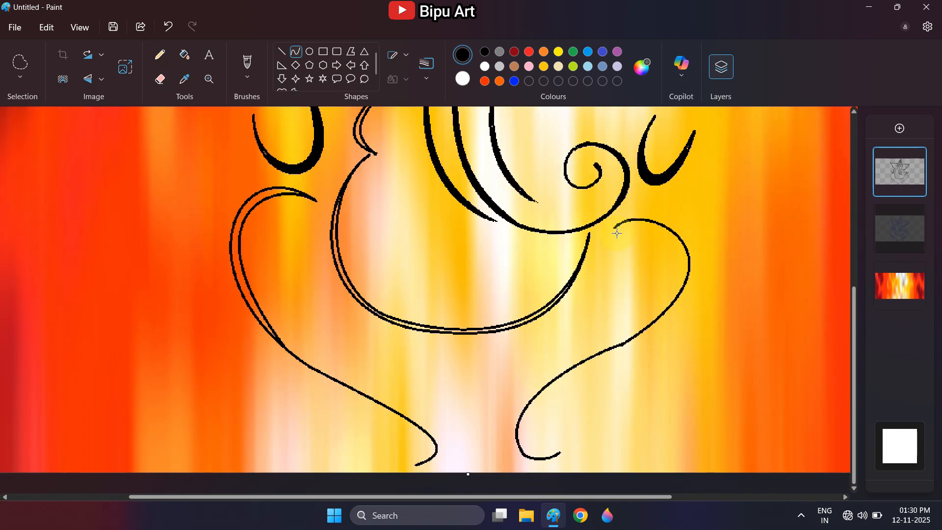
- Draw second curves along the right leg from the knee to the foot and along the left lower leg
{"action": "scroll", "coordinate": [663, 352], "scroll_direction": "up", "scroll_amount": 1}
{"action": "scroll", "coordinate": [707, 324], "scroll_direction": "down", "scroll_amount": 1}
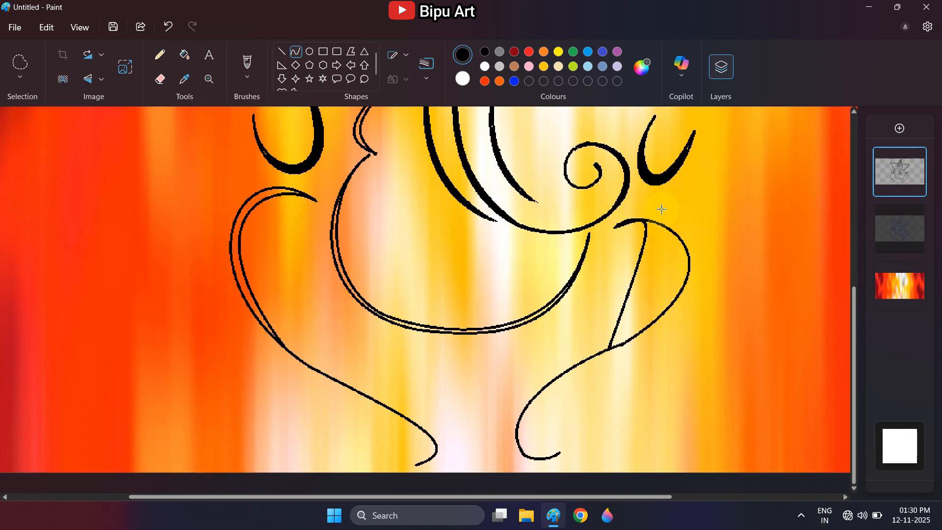
{"action": "left_click_drag", "start_coordinate": [662, 209], "coordinate": [737, 267]}
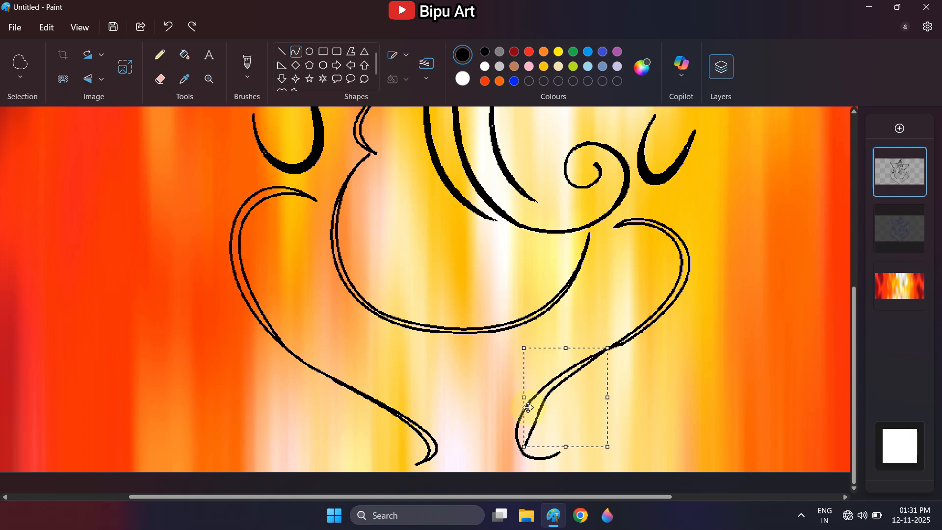
{"action": "left_click_drag", "start_coordinate": [525, 451], "coordinate": [525, 454]}
- Fill the gaps between the doubled curves of the shoulder notch, belly and both legs with black
{"action": "scroll", "coordinate": [481, 337], "scroll_direction": "up", "scroll_amount": 1}
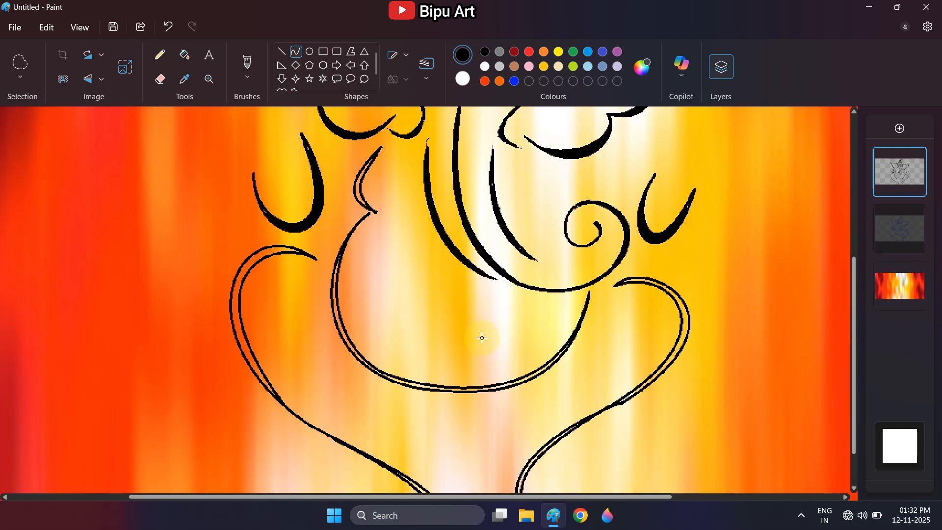
{"action": "scroll", "coordinate": [481, 337], "scroll_direction": "down", "scroll_amount": 1}
{"action": "left_click", "coordinate": [184, 54]}
{"action": "left_click", "coordinate": [236, 245]}
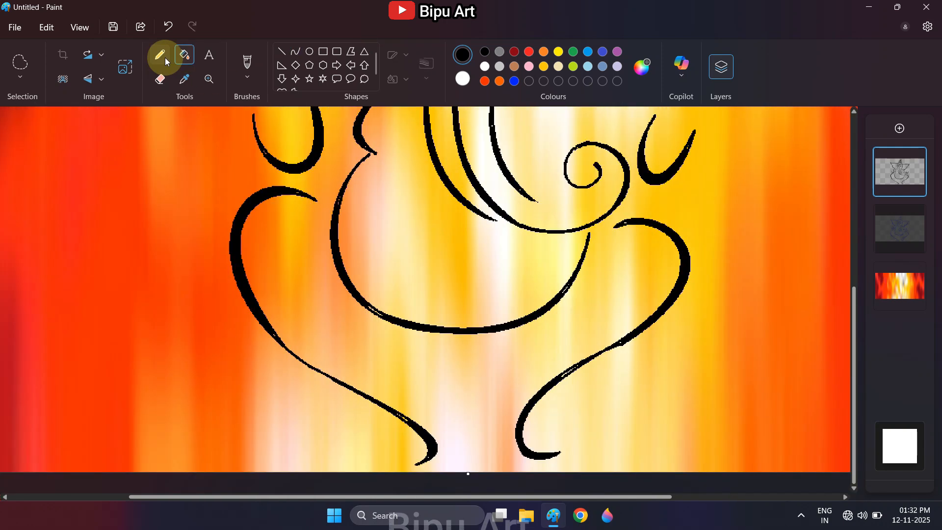
- Touch up the ragged gaps in the left lower leg and foot outline with black pencil strokes
{"action": "left_click", "coordinate": [159, 54]}
{"action": "left_click_drag", "start_coordinate": [405, 414], "coordinate": [431, 448]}
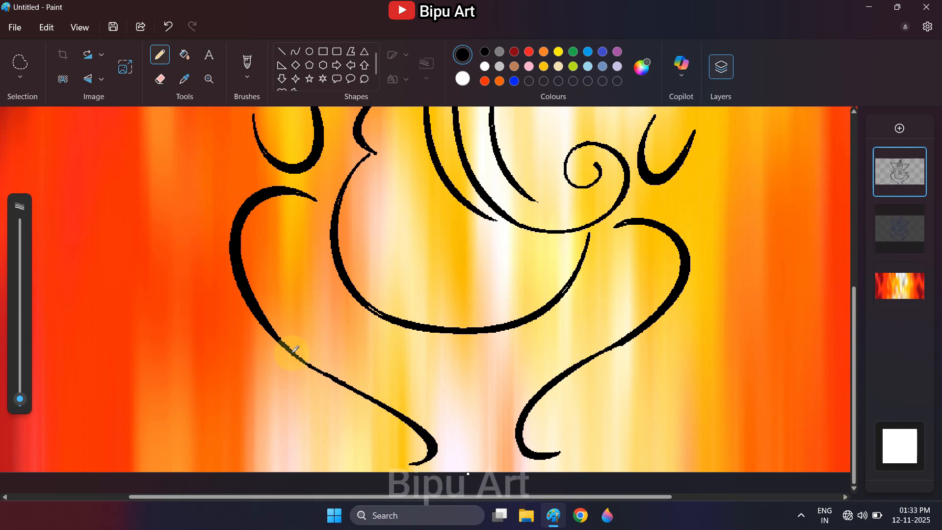
{"action": "scroll", "coordinate": [378, 386], "scroll_direction": "up", "scroll_amount": 3}
{"action": "scroll", "coordinate": [340, 319], "scroll_direction": "up", "scroll_amount": 5}
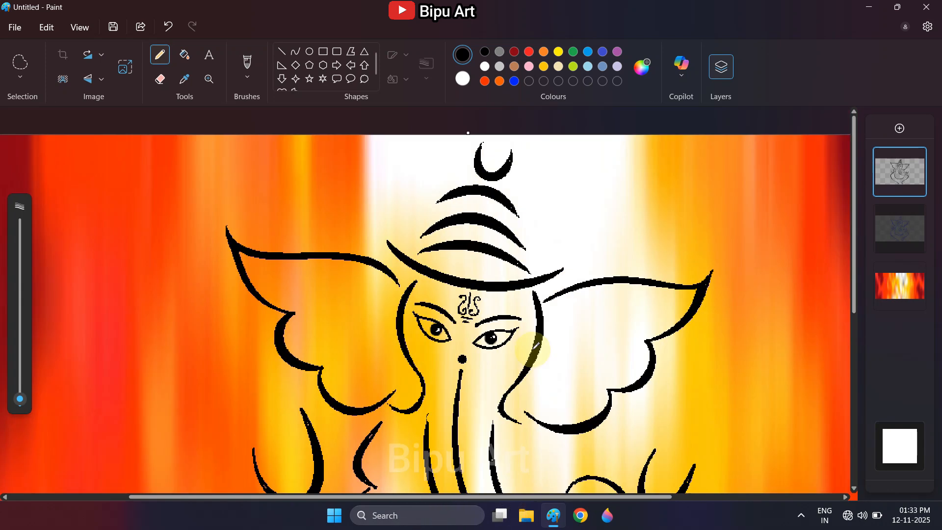
{"action": "left_click", "coordinate": [209, 79]}
{"action": "right_click", "coordinate": [362, 221]}
{"action": "left_click", "coordinate": [383, 340]}
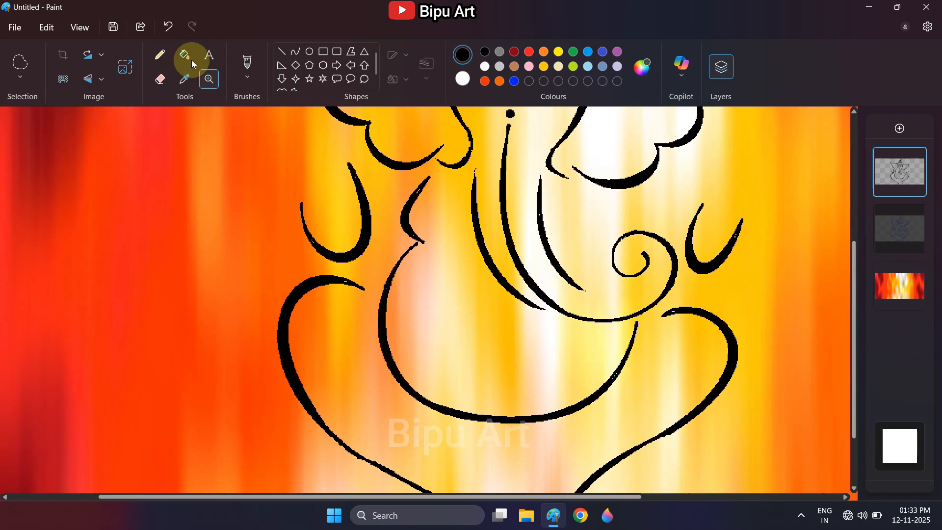
{"action": "left_click", "coordinate": [160, 55]}
{"action": "scroll", "coordinate": [567, 307], "scroll_direction": "down", "scroll_amount": 2, "text": "ctrl"}
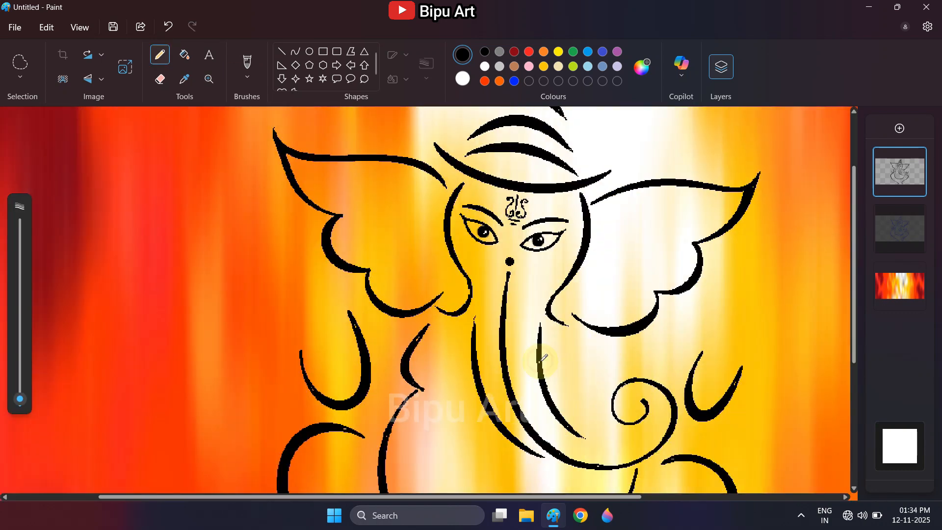
{"action": "scroll", "coordinate": [622, 339], "scroll_direction": "up", "scroll_amount": 3, "text": "ctrl"}
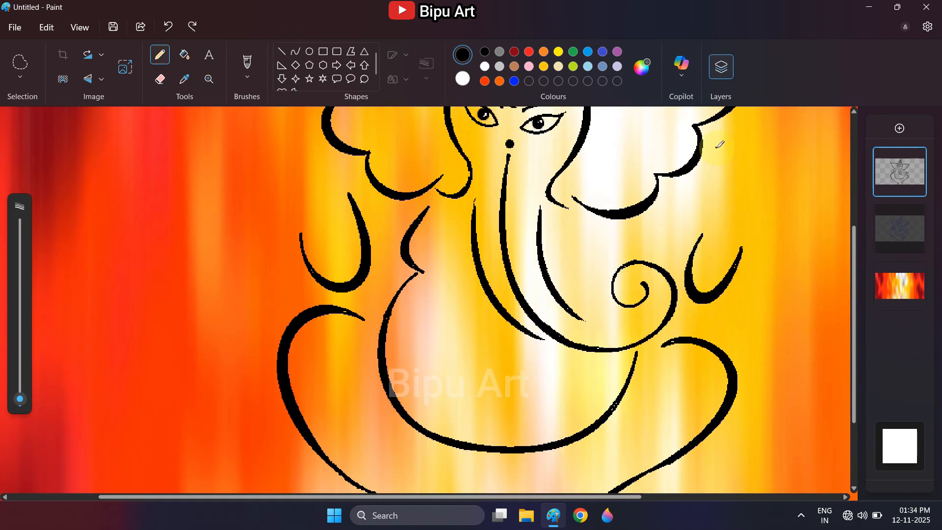
{"action": "scroll", "coordinate": [728, 157], "scroll_direction": "down", "scroll_amount": 1}
- Add a new layer between the blue sketch layer and the black line art
{"action": "left_click", "coordinate": [209, 79]}
{"action": "right_click", "coordinate": [476, 220]}
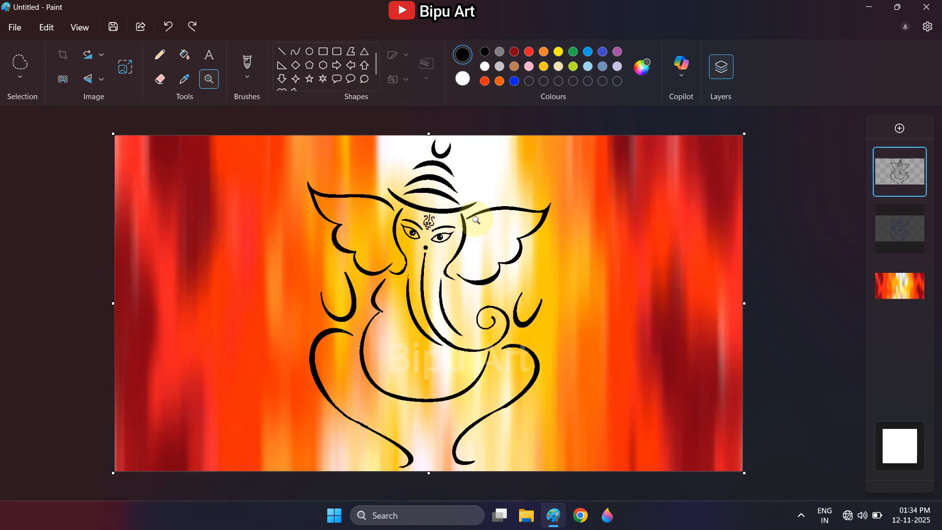
{"action": "left_click", "coordinate": [892, 229]}
{"action": "left_click", "coordinate": [899, 129]}
- Spray bright red shading inside the left ear with an enlarged airbrush
{"action": "left_click", "coordinate": [209, 79]}
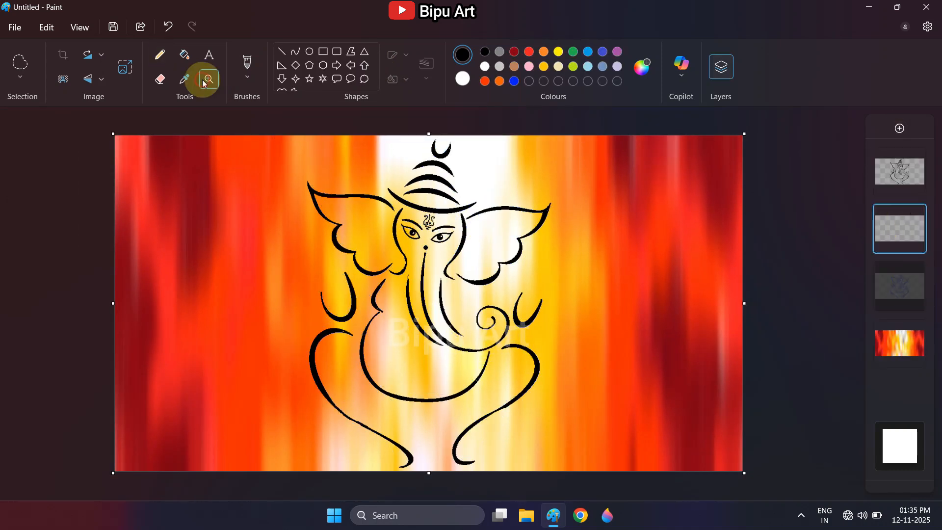
{"action": "left_click", "coordinate": [343, 231]}
{"action": "right_click", "coordinate": [634, 375]}
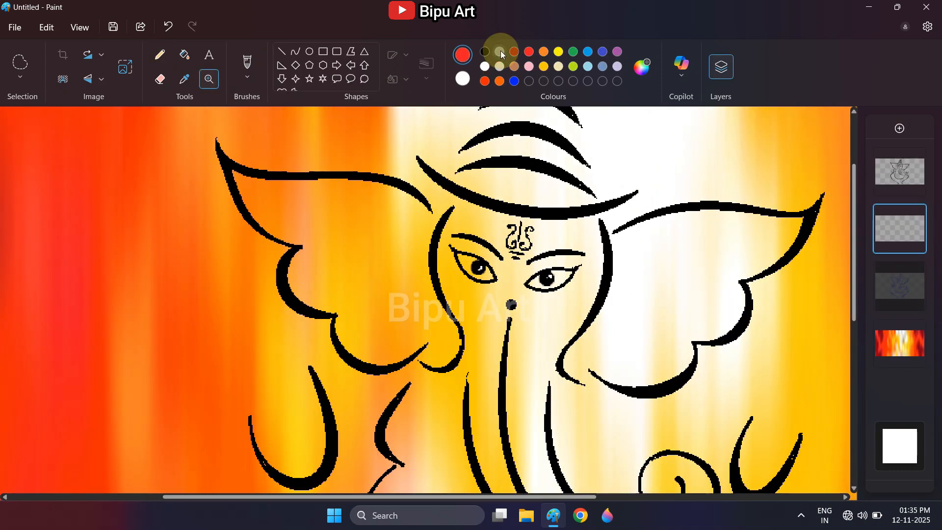
{"action": "left_click", "coordinate": [247, 66]}
{"action": "left_click", "coordinate": [235, 127]}
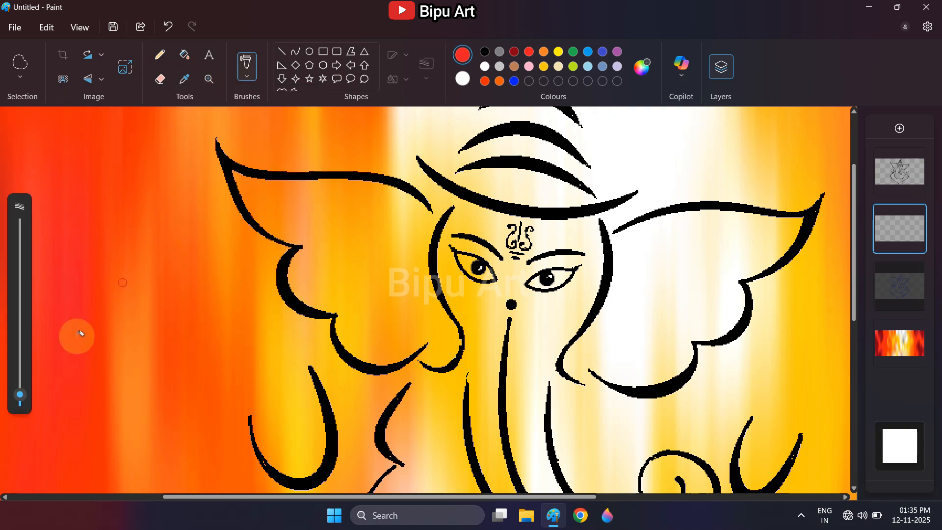
{"action": "left_click_drag", "start_coordinate": [20, 392], "coordinate": [20, 361]}
{"action": "mouse_move", "coordinate": [284, 202]}
{"action": "left_mouse_down"}
{"action": "mouse_move", "coordinate": [245, 194]}
{"action": "mouse_move", "coordinate": [392, 189]}
{"action": "mouse_move", "coordinate": [294, 191]}
{"action": "mouse_move", "coordinate": [260, 216]}
{"action": "mouse_move", "coordinate": [323, 251]}
{"action": "mouse_move", "coordinate": [300, 275]}
{"action": "mouse_move", "coordinate": [371, 351]}
{"action": "left_mouse_up"}
{"action": "left_click_drag", "start_coordinate": [19, 362], "coordinate": [20, 355]}
{"action": "mouse_move", "coordinate": [346, 314]}
{"action": "left_mouse_down"}
{"action": "mouse_move", "coordinate": [356, 343]}
{"action": "mouse_move", "coordinate": [397, 347]}
{"action": "mouse_move", "coordinate": [352, 297]}
{"action": "mouse_move", "coordinate": [410, 322]}
{"action": "mouse_move", "coordinate": [328, 271]}
{"action": "mouse_move", "coordinate": [350, 250]}
{"action": "mouse_move", "coordinate": [319, 230]}
{"action": "left_mouse_up"}
- Spray dark red shading along the upper and scalloped edges of the left ear
{"action": "left_click", "coordinate": [514, 51]}
{"action": "mouse_move", "coordinate": [300, 165]}
{"action": "left_mouse_down"}
{"action": "mouse_move", "coordinate": [226, 158]}
{"action": "mouse_move", "coordinate": [363, 174]}
{"action": "mouse_move", "coordinate": [260, 181]}
{"action": "mouse_move", "coordinate": [393, 181]}
{"action": "mouse_move", "coordinate": [290, 196]}
{"action": "mouse_move", "coordinate": [280, 280]}
{"action": "mouse_move", "coordinate": [326, 318]}
{"action": "mouse_move", "coordinate": [290, 275]}
{"action": "mouse_move", "coordinate": [363, 341]}
{"action": "mouse_move", "coordinate": [417, 353]}
{"action": "left_mouse_up"}
{"action": "mouse_move", "coordinate": [317, 214]}
{"action": "left_mouse_down"}
{"action": "mouse_move", "coordinate": [348, 213]}
{"action": "mouse_move", "coordinate": [350, 201]}
{"action": "mouse_move", "coordinate": [347, 247]}
{"action": "mouse_move", "coordinate": [325, 214]}
{"action": "mouse_move", "coordinate": [361, 203]}
{"action": "mouse_move", "coordinate": [336, 289]}
{"action": "mouse_move", "coordinate": [368, 301]}
{"action": "left_mouse_up"}
- Spray the right ear red, with darker red shading along its outline
{"action": "scroll", "coordinate": [368, 301], "scroll_direction": "down", "scroll_amount": 2}
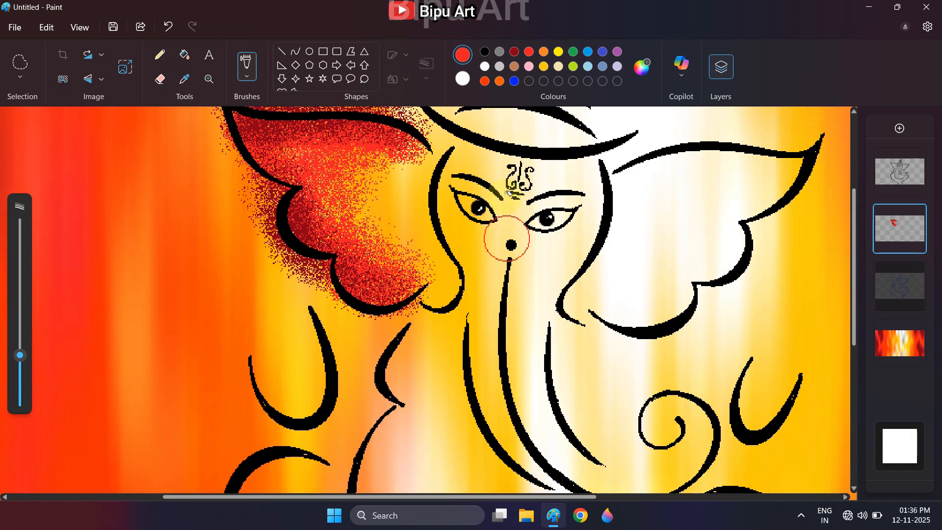
{"action": "scroll", "coordinate": [505, 231], "scroll_direction": "up", "scroll_amount": 3}
{"action": "left_click", "coordinate": [641, 301]}
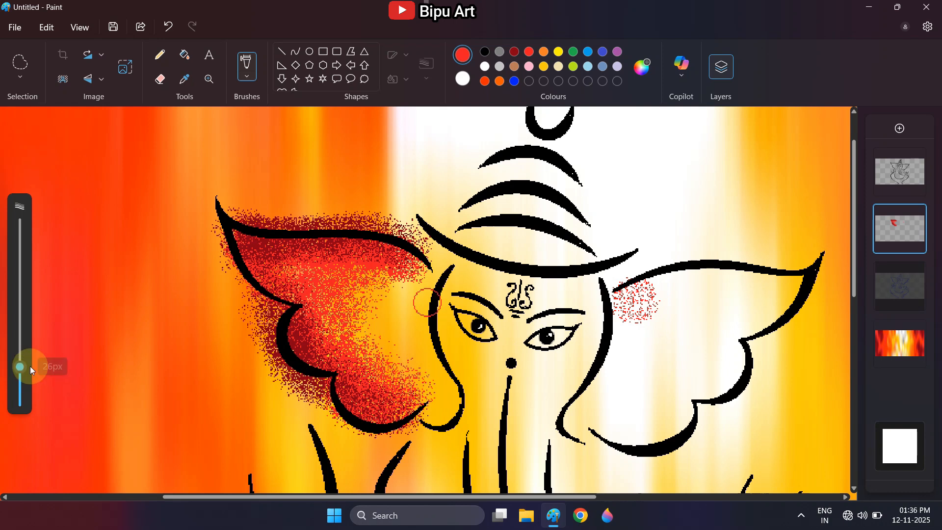
{"action": "mouse_move", "coordinate": [676, 276]}
{"action": "left_mouse_down"}
{"action": "mouse_move", "coordinate": [783, 271]}
{"action": "mouse_move", "coordinate": [798, 321]}
{"action": "mouse_move", "coordinate": [731, 356]}
{"action": "mouse_move", "coordinate": [649, 443]}
{"action": "mouse_move", "coordinate": [706, 419]}
{"action": "mouse_move", "coordinate": [691, 358]}
{"action": "mouse_move", "coordinate": [687, 383]}
{"action": "mouse_move", "coordinate": [789, 271]}
{"action": "mouse_move", "coordinate": [780, 272]}
{"action": "mouse_move", "coordinate": [725, 378]}
{"action": "mouse_move", "coordinate": [614, 434]}
{"action": "left_mouse_up"}
- Mix a custom bright red and spray it inside the right leg from the knee downward
{"action": "scroll", "coordinate": [717, 334], "scroll_direction": "down", "scroll_amount": 3}
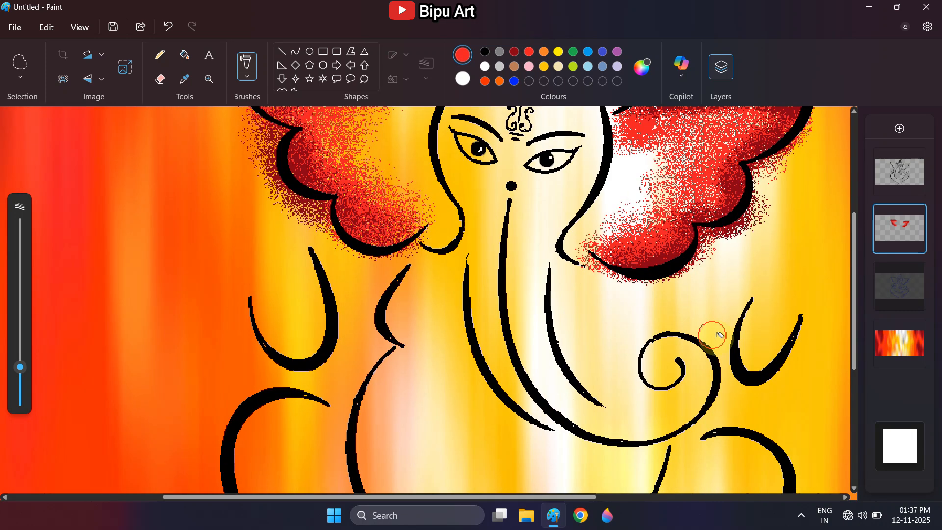
{"action": "left_click", "coordinate": [642, 67]}
{"action": "left_click", "coordinate": [333, 423]}
{"action": "mouse_move", "coordinate": [710, 268]}
{"action": "left_mouse_down"}
{"action": "mouse_move", "coordinate": [788, 319]}
{"action": "mouse_move", "coordinate": [613, 456]}
{"action": "mouse_move", "coordinate": [699, 273]}
{"action": "mouse_move", "coordinate": [726, 343]}
{"action": "left_mouse_up"}
{"action": "scroll", "coordinate": [698, 318], "scroll_direction": "up", "scroll_amount": 2}
{"action": "scroll", "coordinate": [699, 317], "scroll_direction": "down", "scroll_amount": 1}
{"action": "left_click", "coordinate": [529, 81]}
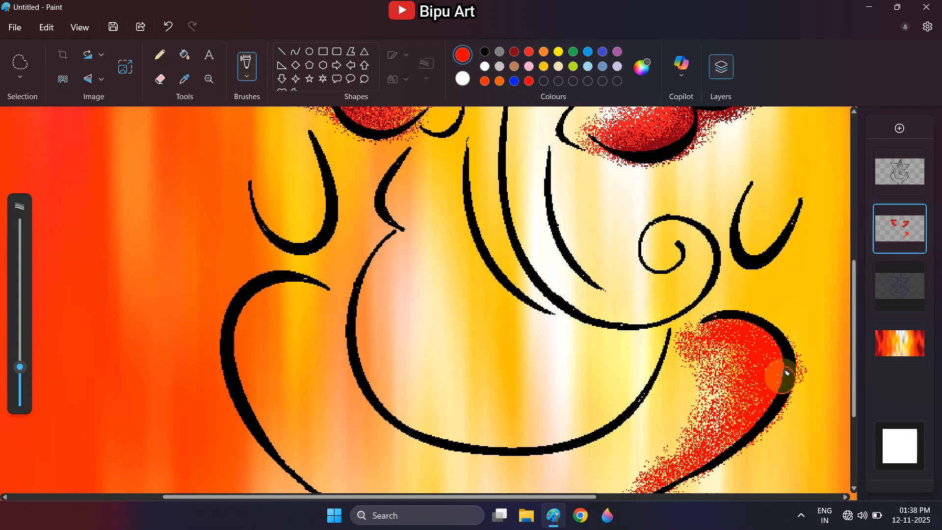
{"action": "left_click_drag", "start_coordinate": [786, 373], "coordinate": [778, 417]}
- Spray dark red shading along the outer edge of the right knee and thigh
{"action": "left_click", "coordinate": [515, 52]}
{"action": "left_click_drag", "start_coordinate": [766, 340], "coordinate": [779, 413]}
{"action": "scroll", "coordinate": [779, 413], "scroll_direction": "down", "scroll_amount": 2}
{"action": "left_click_drag", "start_coordinate": [776, 290], "coordinate": [731, 322]}
- Blend the right leg shading with the custom red using a larger airbrush
{"action": "left_click", "coordinate": [529, 80]}
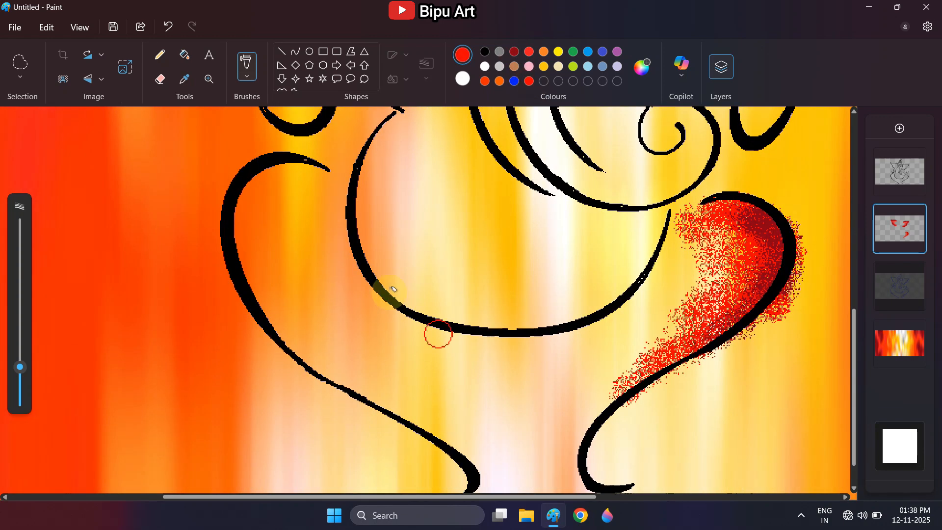
{"action": "left_click", "coordinate": [19, 350]}
{"action": "left_click_drag", "start_coordinate": [724, 230], "coordinate": [638, 409]}
- Spray the custom red along the left and lower inside of the belly and in the shoulder notch
{"action": "scroll", "coordinate": [415, 322], "scroll_direction": "up", "scroll_amount": 5}
{"action": "scroll", "coordinate": [475, 297], "scroll_direction": "down", "scroll_amount": 3}
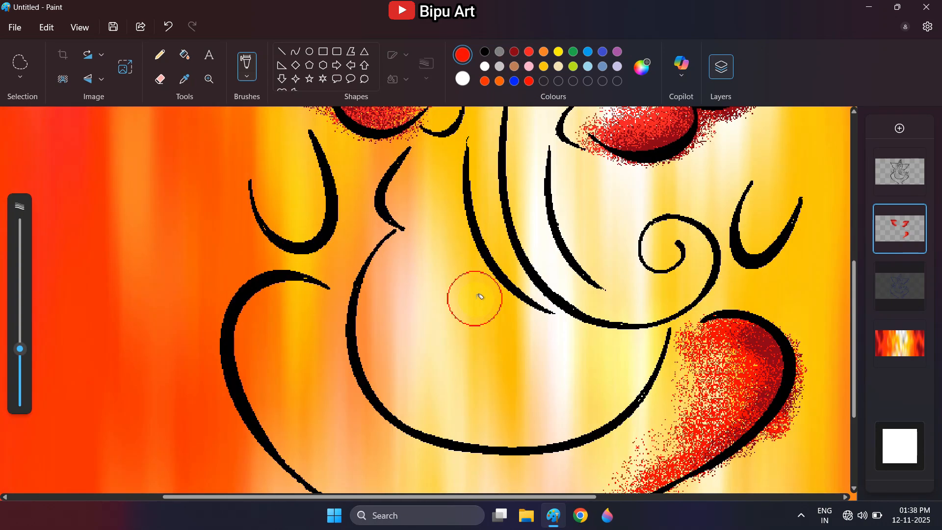
{"action": "left_click_drag", "start_coordinate": [384, 280], "coordinate": [383, 296]}
{"action": "left_click", "coordinate": [19, 362]}
{"action": "mouse_move", "coordinate": [399, 247]}
{"action": "left_mouse_down"}
{"action": "mouse_move", "coordinate": [373, 302]}
{"action": "mouse_move", "coordinate": [375, 393]}
{"action": "mouse_move", "coordinate": [456, 432]}
{"action": "mouse_move", "coordinate": [432, 415]}
{"action": "mouse_move", "coordinate": [404, 351]}
{"action": "mouse_move", "coordinate": [400, 396]}
{"action": "mouse_move", "coordinate": [407, 179]}
{"action": "left_mouse_up"}
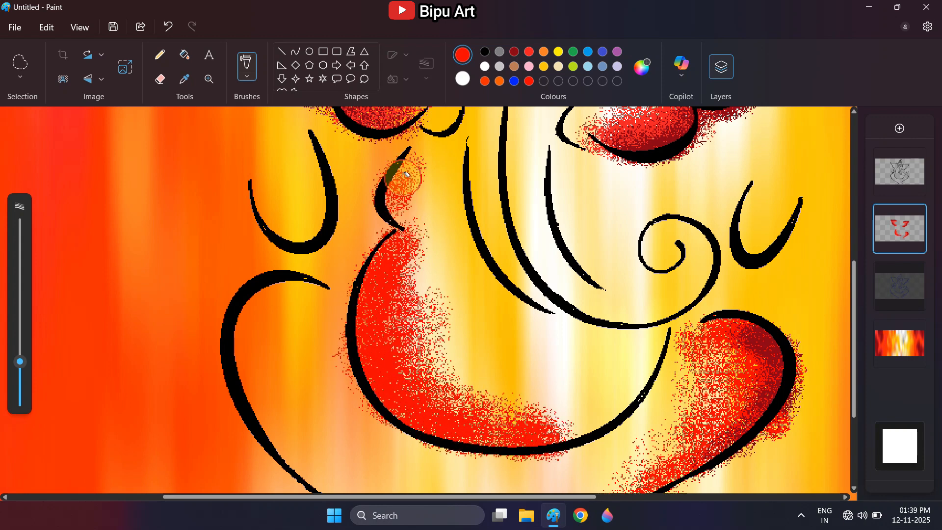
- Spray orange over the inner edge of the belly's red shading and toward the belly's middle
{"action": "scroll", "coordinate": [409, 176], "scroll_direction": "up", "scroll_amount": 2}
{"action": "left_click", "coordinate": [499, 82]}
{"action": "scroll", "coordinate": [417, 235], "scroll_direction": "down", "scroll_amount": 1}
{"action": "mouse_move", "coordinate": [417, 231]}
{"action": "left_mouse_down"}
{"action": "mouse_move", "coordinate": [440, 280]}
{"action": "mouse_move", "coordinate": [457, 407]}
{"action": "left_mouse_up"}
{"action": "scroll", "coordinate": [457, 408], "scroll_direction": "down", "scroll_amount": 1}
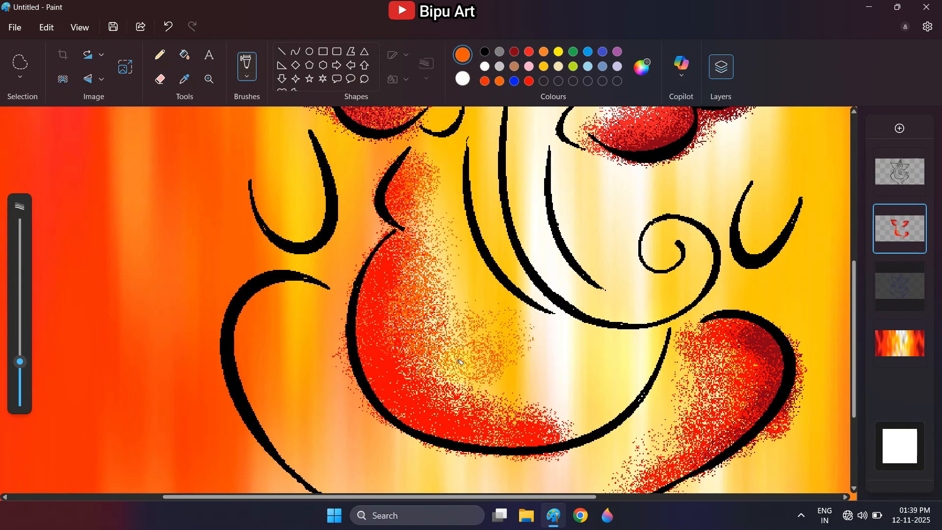
{"action": "left_click_drag", "start_coordinate": [405, 370], "coordinate": [530, 413]}
- Spray dark red shading along the left and lower belly outline and the shoulder notch
{"action": "left_click", "coordinate": [514, 52]}
{"action": "mouse_move", "coordinate": [375, 268]}
{"action": "left_mouse_down"}
{"action": "mouse_move", "coordinate": [357, 348]}
{"action": "mouse_move", "coordinate": [415, 426]}
{"action": "left_mouse_up"}
{"action": "left_click_drag", "start_coordinate": [384, 222], "coordinate": [394, 172]}
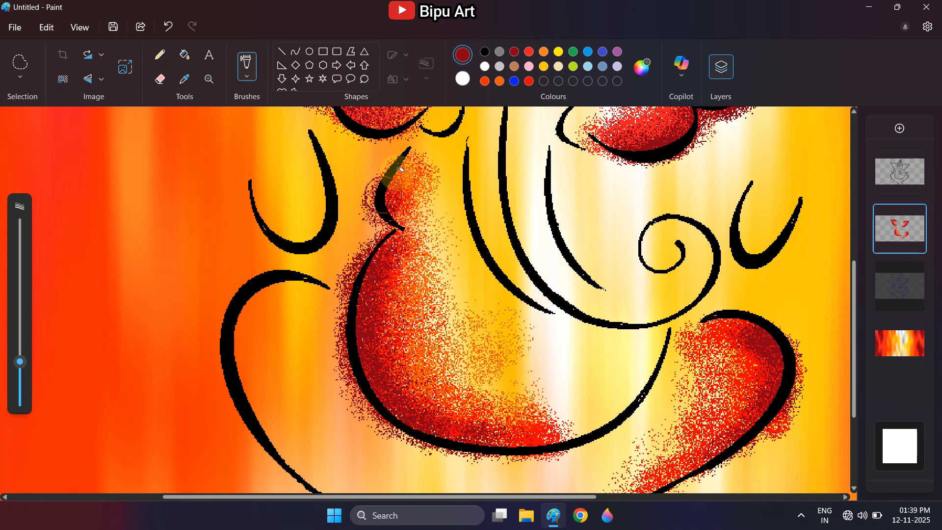
- Spray red shading along the inside of the left and right face outlines
{"action": "scroll", "coordinate": [395, 182], "scroll_direction": "up", "scroll_amount": 4}
{"action": "mouse_move", "coordinate": [447, 226]}
{"action": "left_mouse_down"}
{"action": "mouse_move", "coordinate": [438, 263]}
{"action": "mouse_move", "coordinate": [412, 261]}
{"action": "mouse_move", "coordinate": [455, 233]}
{"action": "mouse_move", "coordinate": [467, 346]}
{"action": "left_mouse_up"}
{"action": "left_click", "coordinate": [529, 82]}
{"action": "left_click_drag", "start_coordinate": [599, 235], "coordinate": [599, 261]}
{"action": "mouse_move", "coordinate": [19, 362]}
{"action": "left_mouse_down"}
{"action": "mouse_move", "coordinate": [19, 387]}
{"action": "mouse_move", "coordinate": [19, 354]}
{"action": "left_mouse_up"}
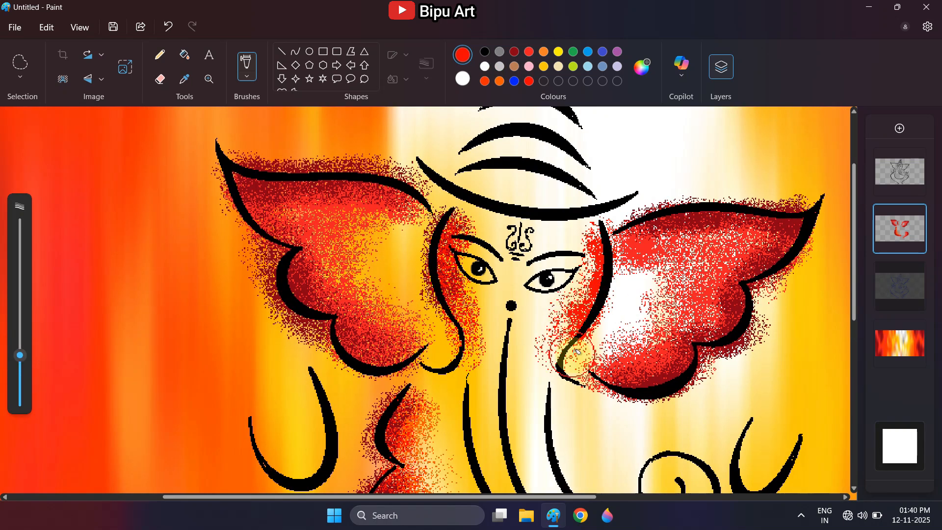
- Spray orange shading between the trunk's left outline and its middle curve
{"action": "scroll", "coordinate": [564, 334], "scroll_direction": "down", "scroll_amount": 3}
{"action": "left_click", "coordinate": [544, 51]}
{"action": "mouse_move", "coordinate": [473, 256]}
{"action": "left_mouse_down"}
{"action": "mouse_move", "coordinate": [499, 325]}
{"action": "mouse_move", "coordinate": [534, 332]}
{"action": "left_mouse_up"}
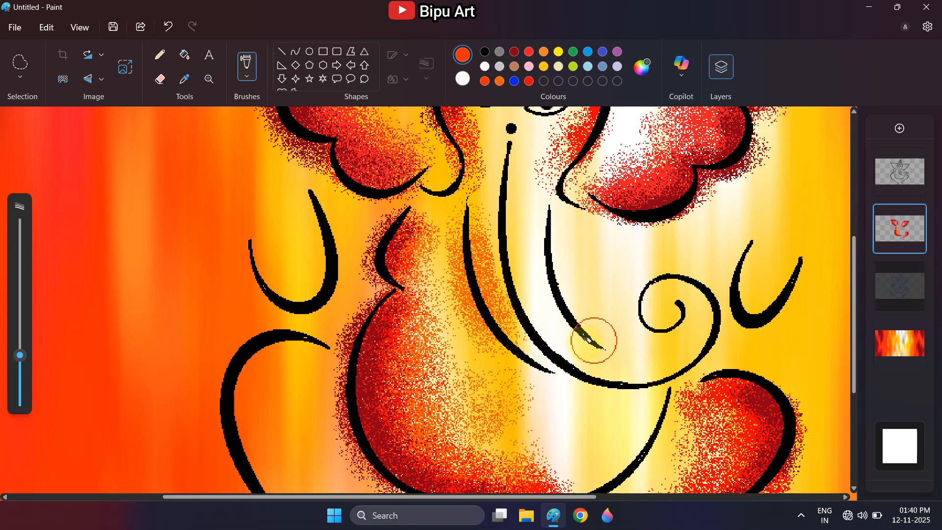
- Spray red along the trunk's lower curve and curled tip and inside both hands
{"action": "mouse_move", "coordinate": [589, 341]}
{"action": "left_mouse_down"}
{"action": "mouse_move", "coordinate": [542, 336]}
{"action": "mouse_move", "coordinate": [651, 372]}
{"action": "mouse_move", "coordinate": [630, 359]}
{"action": "mouse_move", "coordinate": [625, 372]}
{"action": "mouse_move", "coordinate": [662, 362]}
{"action": "mouse_move", "coordinate": [715, 313]}
{"action": "mouse_move", "coordinate": [673, 290]}
{"action": "mouse_move", "coordinate": [664, 307]}
{"action": "mouse_move", "coordinate": [709, 311]}
{"action": "left_mouse_up"}
{"action": "left_click_drag", "start_coordinate": [758, 288], "coordinate": [762, 268]}
{"action": "mouse_move", "coordinate": [268, 275]}
{"action": "left_mouse_down"}
{"action": "mouse_move", "coordinate": [309, 279]}
{"action": "mouse_move", "coordinate": [325, 250]}
{"action": "left_mouse_up"}
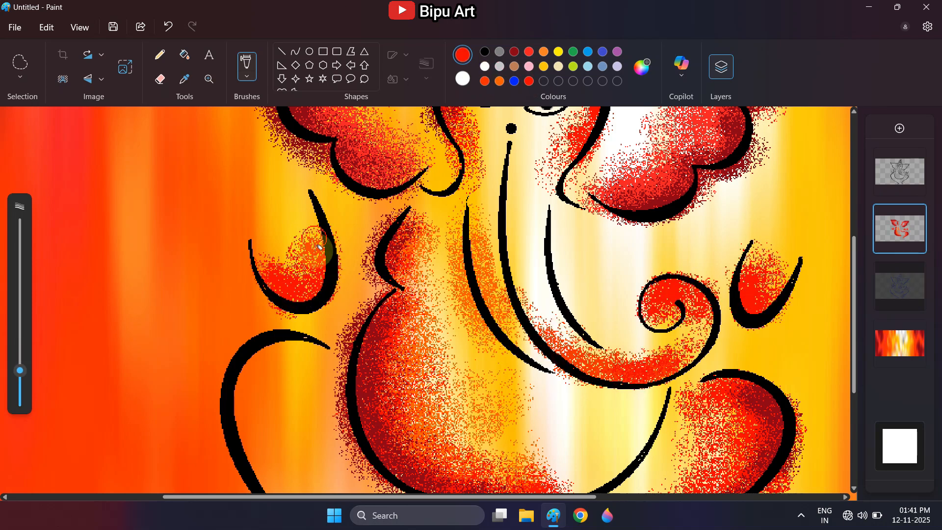
- Spray red shading beneath the curved bands of the headdress
{"action": "scroll", "coordinate": [326, 249], "scroll_direction": "up", "scroll_amount": 5}
{"action": "left_click_drag", "start_coordinate": [470, 295], "coordinate": [561, 297]}
{"action": "mouse_move", "coordinate": [501, 252]}
{"action": "left_mouse_down"}
{"action": "mouse_move", "coordinate": [548, 213]}
{"action": "mouse_move", "coordinate": [560, 130]}
{"action": "left_mouse_up"}
- Spray red shading inside the left leg from the knee toward the foot, enlarging the airbrush
{"action": "scroll", "coordinate": [560, 147], "scroll_direction": "down", "scroll_amount": 8}
{"action": "mouse_move", "coordinate": [310, 185]}
{"action": "left_mouse_down"}
{"action": "mouse_move", "coordinate": [236, 215]}
{"action": "mouse_move", "coordinate": [241, 305]}
{"action": "mouse_move", "coordinate": [381, 404]}
{"action": "mouse_move", "coordinate": [263, 225]}
{"action": "mouse_move", "coordinate": [326, 382]}
{"action": "mouse_move", "coordinate": [307, 214]}
{"action": "left_mouse_up"}
{"action": "left_click_drag", "start_coordinate": [20, 370], "coordinate": [19, 355]}
{"action": "left_click_drag", "start_coordinate": [298, 351], "coordinate": [355, 380]}
- Look over the sprayed shading from the headdress to the feet for missed areas and overspray
{"action": "scroll", "coordinate": [515, 377], "scroll_direction": "up", "scroll_amount": 3}
{"action": "scroll", "coordinate": [522, 377], "scroll_direction": "up", "scroll_amount": 4}
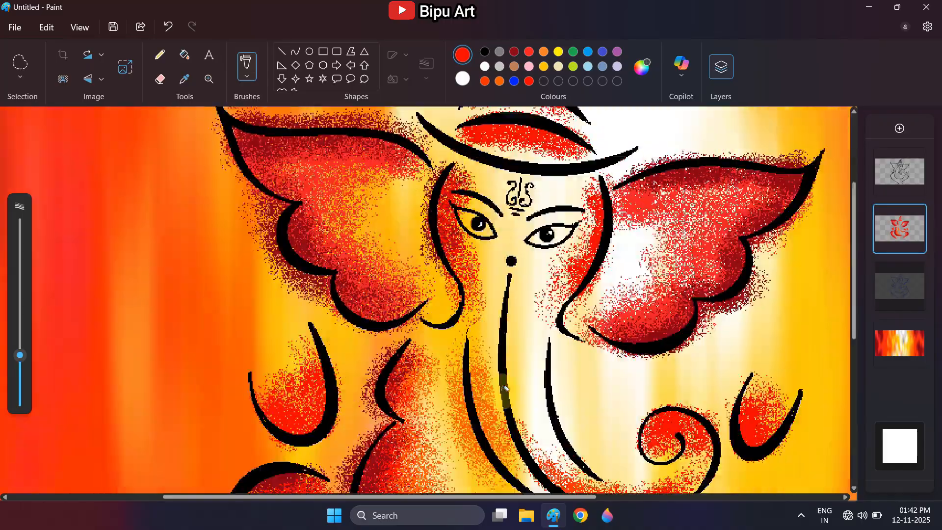
{"action": "scroll", "coordinate": [500, 363], "scroll_direction": "down", "scroll_amount": 3}
{"action": "scroll", "coordinate": [643, 349], "scroll_direction": "up", "scroll_amount": 6}
{"action": "scroll", "coordinate": [643, 349], "scroll_direction": "down", "scroll_amount": 5}
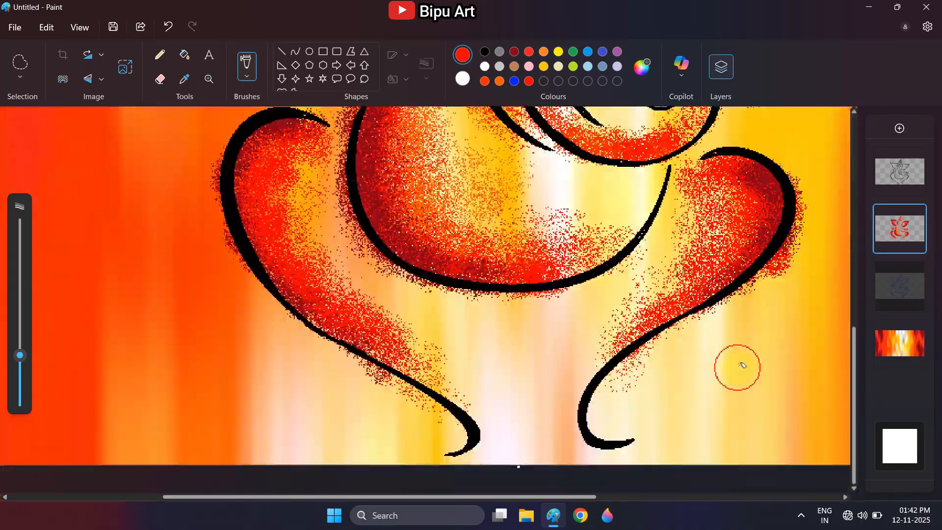
{"action": "scroll", "coordinate": [735, 368], "scroll_direction": "up", "scroll_amount": 3}
{"action": "scroll", "coordinate": [705, 337], "scroll_direction": "up", "scroll_amount": 3}
{"action": "scroll", "coordinate": [707, 339], "scroll_direction": "down", "scroll_amount": 6}
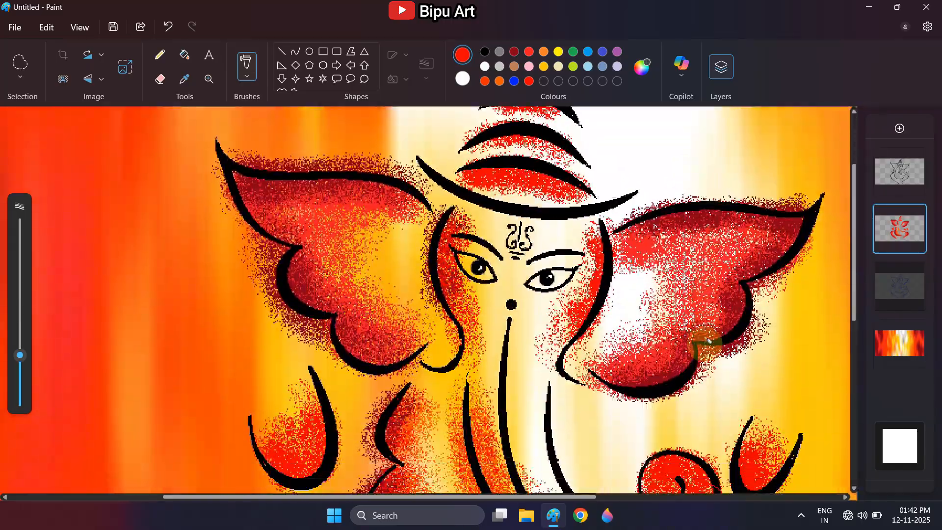
- Erase the red overspray outside the left and right leg outlines
{"action": "left_click", "coordinate": [160, 78]}
{"action": "scroll", "coordinate": [122, 299], "scroll_direction": "up", "scroll_amount": 2}
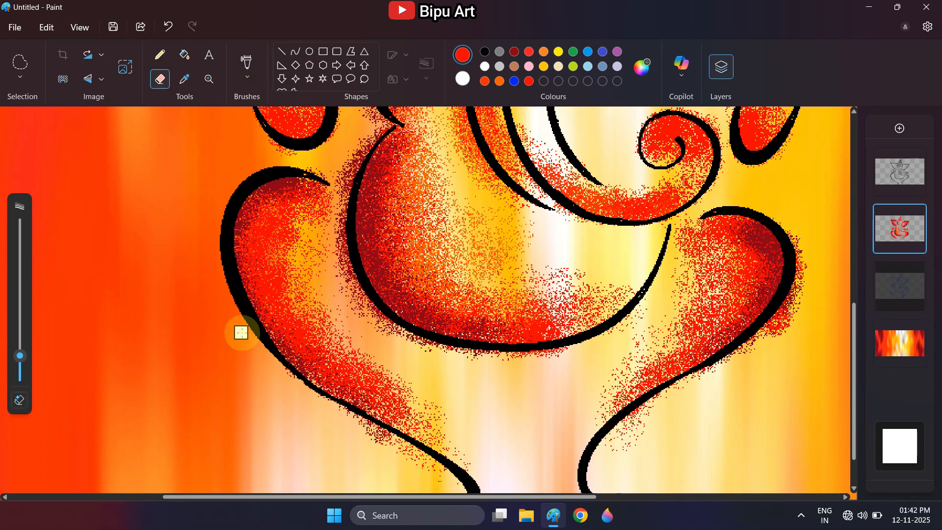
{"action": "scroll", "coordinate": [241, 333], "scroll_direction": "down", "scroll_amount": 2}
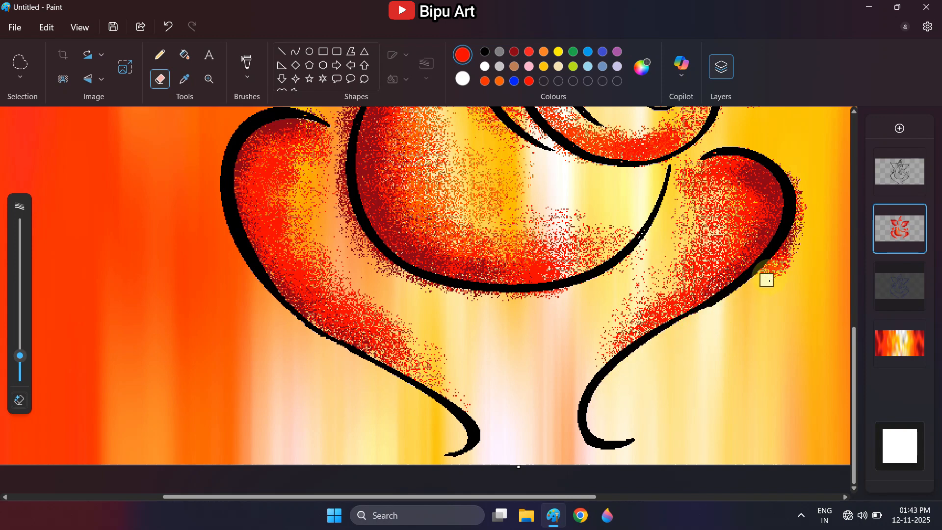
{"action": "scroll", "coordinate": [755, 290], "scroll_direction": "up", "scroll_amount": 2}
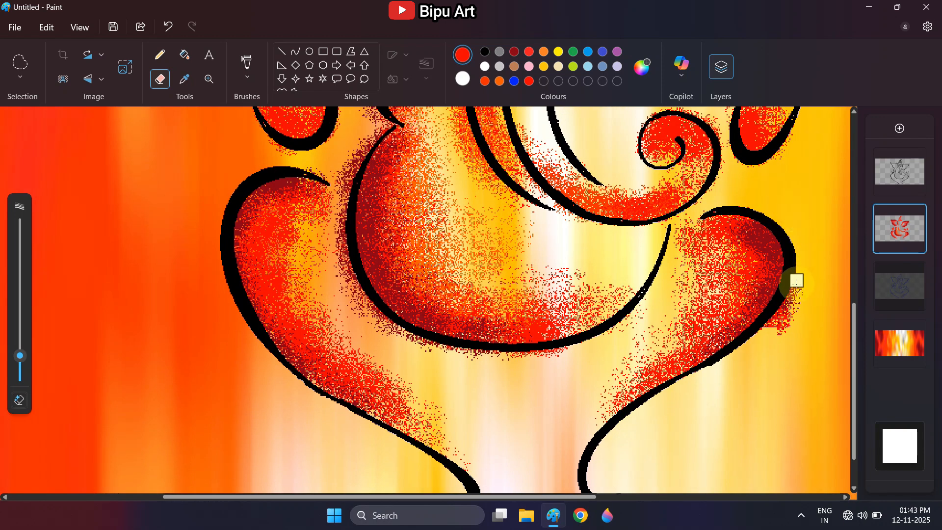
{"action": "scroll", "coordinate": [754, 342], "scroll_direction": "down", "scroll_amount": 2}
{"action": "scroll", "coordinate": [791, 358], "scroll_direction": "up", "scroll_amount": 5}
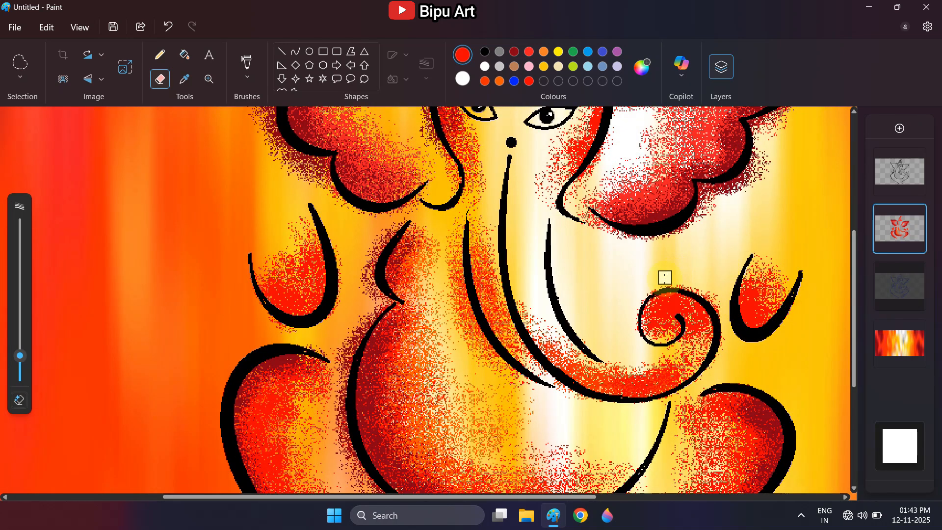
- Erase the overspray outside the trunk's left curve and around its curled tip
{"action": "scroll", "coordinate": [721, 318], "scroll_direction": "down", "scroll_amount": 2}
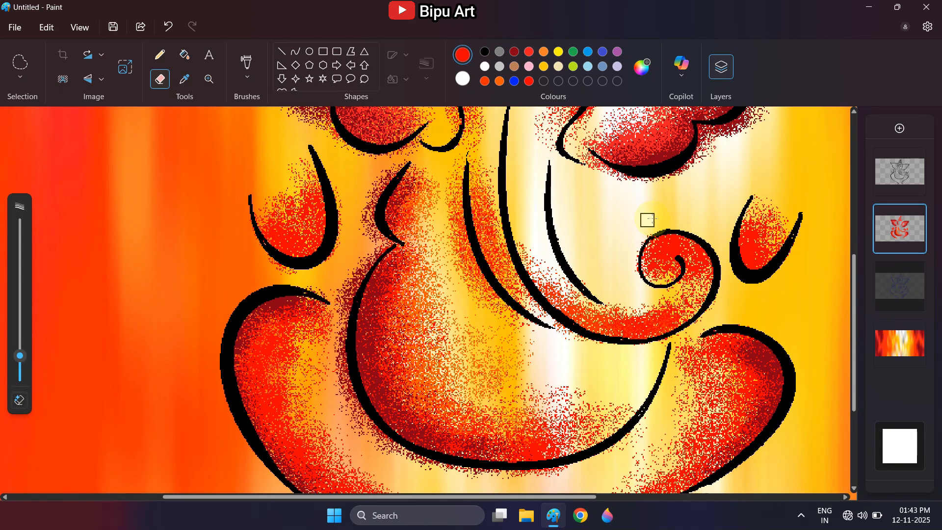
{"action": "scroll", "coordinate": [447, 204], "scroll_direction": "down", "scroll_amount": 2}
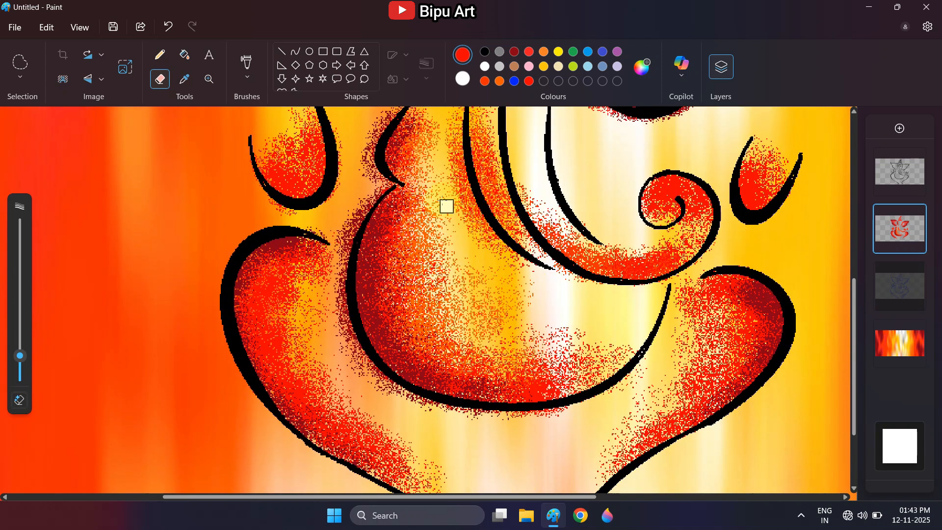
{"action": "scroll", "coordinate": [444, 206], "scroll_direction": "up", "scroll_amount": 2}
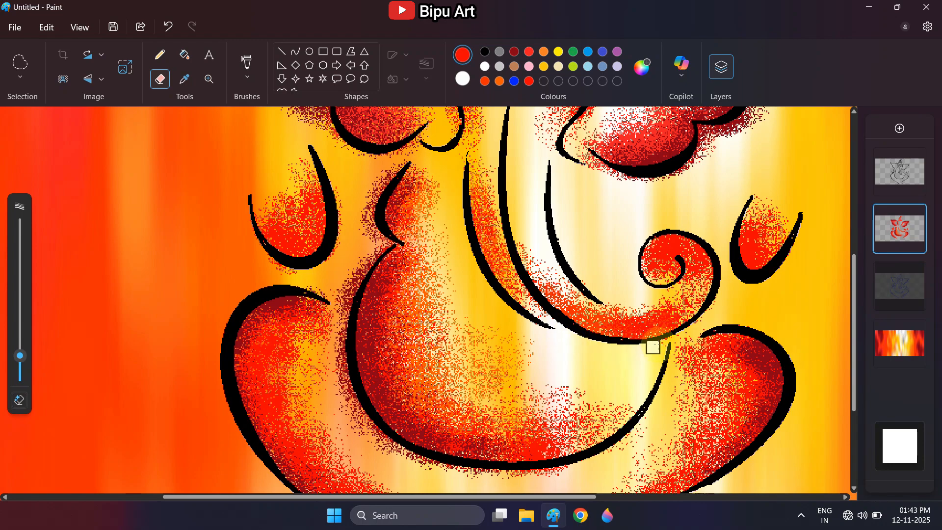
{"action": "scroll", "coordinate": [846, 281], "scroll_direction": "down", "scroll_amount": 3}
{"action": "scroll", "coordinate": [850, 273], "scroll_direction": "up", "scroll_amount": 3}
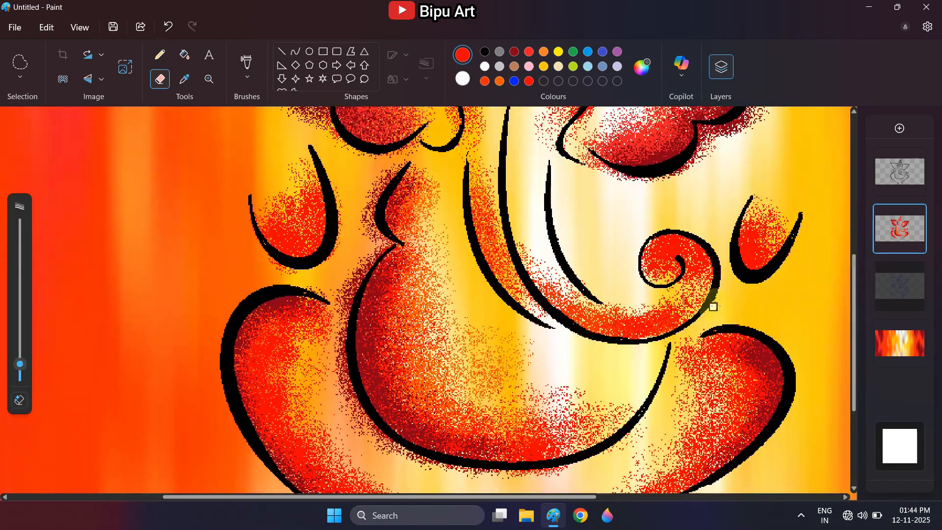
- Enlarge the eraser and clear the overspray outside the left hand's outline
{"action": "scroll", "coordinate": [713, 302], "scroll_direction": "up", "scroll_amount": 3}
{"action": "left_click_drag", "start_coordinate": [20, 365], "coordinate": [20, 350]}
{"action": "scroll", "coordinate": [296, 333], "scroll_direction": "down", "scroll_amount": 2}
{"action": "left_click_drag", "start_coordinate": [295, 336], "coordinate": [341, 287]}
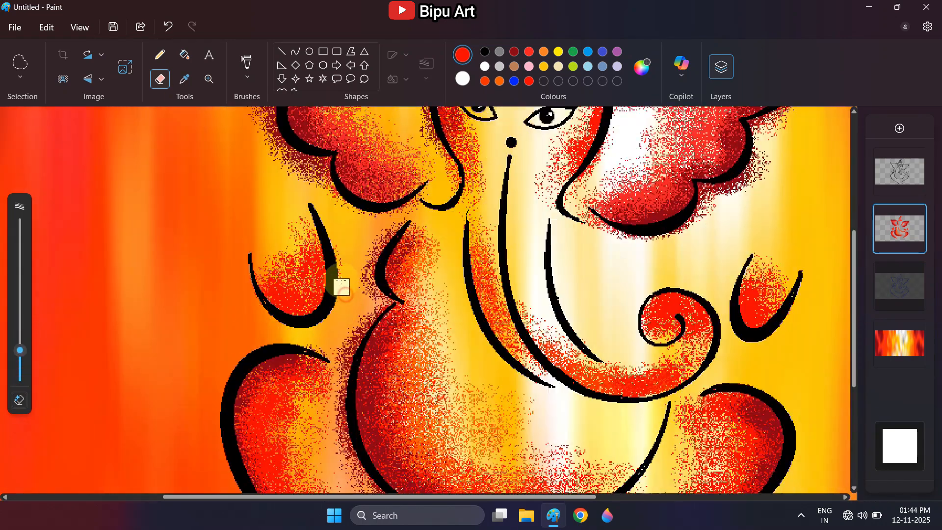
- Shrink the eraser and clear the overspray outside the left shoulder, the belly's left curve and beneath the belly
{"action": "scroll", "coordinate": [373, 237], "scroll_direction": "down", "scroll_amount": 2}
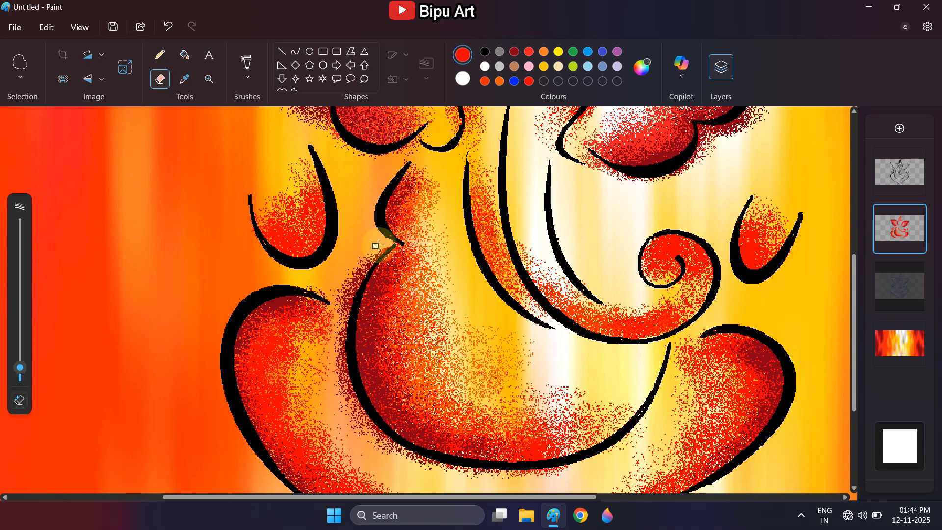
{"action": "scroll", "coordinate": [352, 295], "scroll_direction": "down", "scroll_amount": 2}
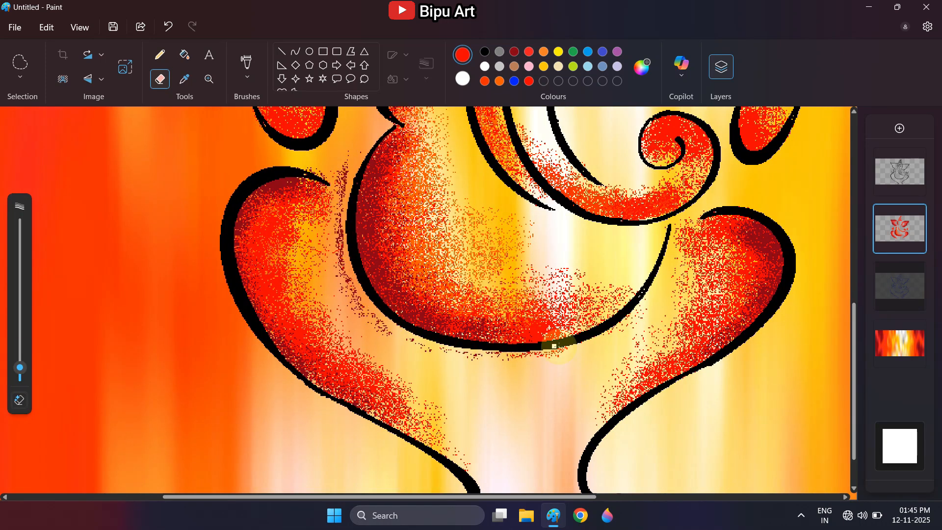
{"action": "scroll", "coordinate": [610, 360], "scroll_direction": "up", "scroll_amount": 5}
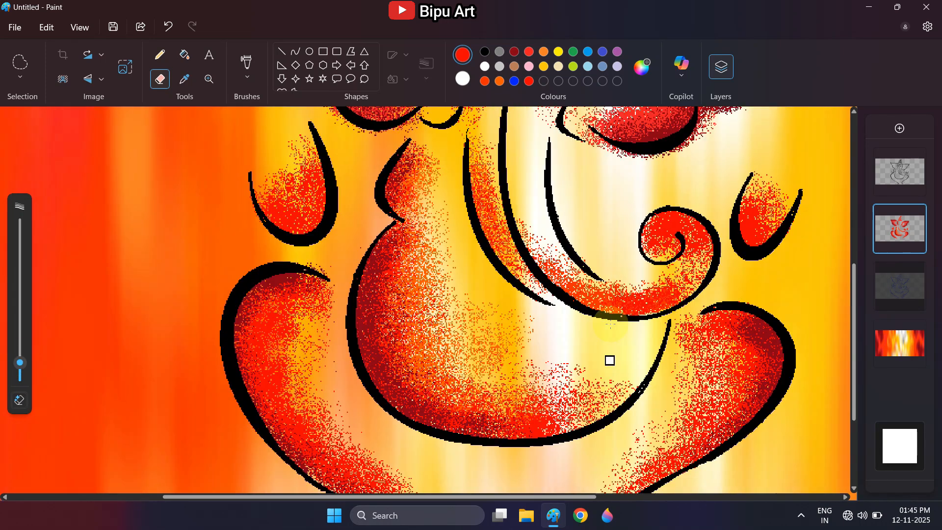
- Erase the red overspray outside the right ear's upper edge, scalloped outer edge and lower lobe
{"action": "scroll", "coordinate": [573, 261], "scroll_direction": "down", "scroll_amount": 3}
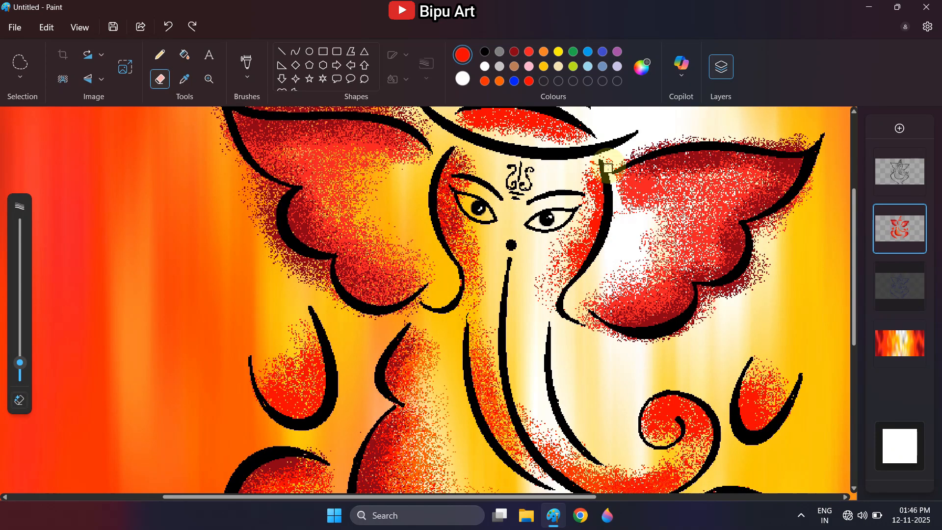
{"action": "scroll", "coordinate": [758, 231], "scroll_direction": "down", "scroll_amount": 1}
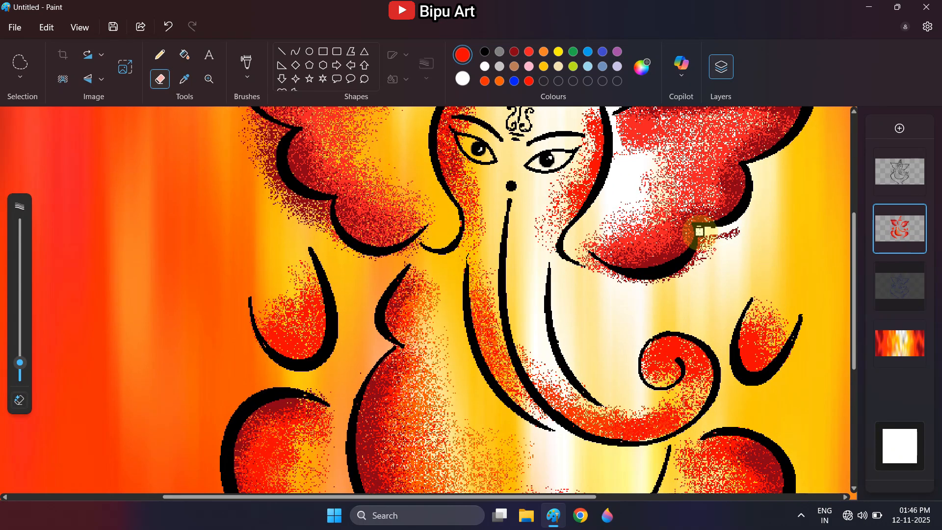
{"action": "scroll", "coordinate": [255, 165], "scroll_direction": "up", "scroll_amount": 1}
{"action": "scroll", "coordinate": [254, 165], "scroll_direction": "up", "scroll_amount": 1}
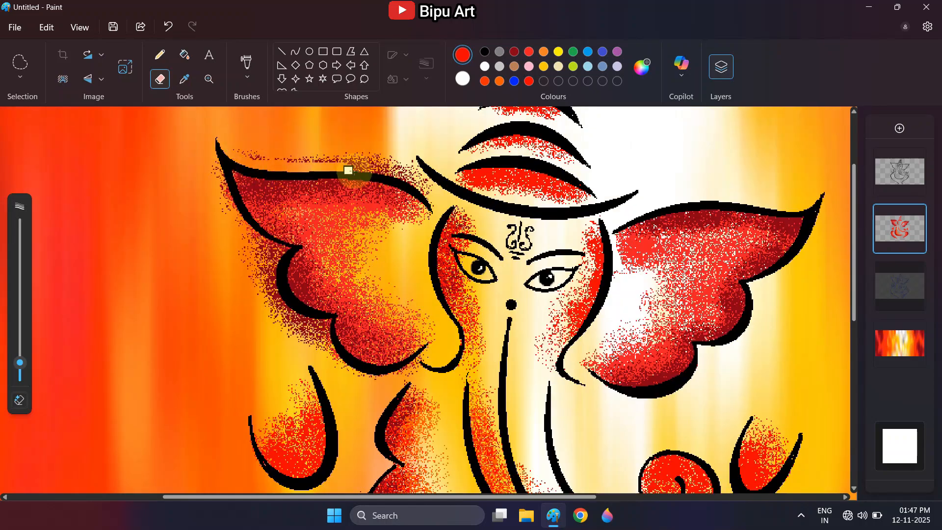
- Erase the overspray outside the left ear, along its upper edge, scalloped outer edge and lower lobe
{"action": "mouse_move", "coordinate": [428, 197]}
{"action": "left_mouse_down"}
{"action": "mouse_move", "coordinate": [263, 151]}
{"action": "mouse_move", "coordinate": [219, 197]}
{"action": "left_mouse_up"}
{"action": "scroll", "coordinate": [221, 196], "scroll_direction": "down", "scroll_amount": 1}
{"action": "left_click_drag", "start_coordinate": [229, 151], "coordinate": [289, 191]}
{"action": "scroll", "coordinate": [288, 191], "scroll_direction": "down", "scroll_amount": 1}
{"action": "mouse_move", "coordinate": [283, 132]}
{"action": "left_mouse_down"}
{"action": "mouse_move", "coordinate": [279, 175]}
{"action": "mouse_move", "coordinate": [345, 242]}
{"action": "left_mouse_up"}
{"action": "scroll", "coordinate": [354, 240], "scroll_direction": "down", "scroll_amount": 1}
{"action": "left_click_drag", "start_coordinate": [421, 178], "coordinate": [367, 196]}
{"action": "scroll", "coordinate": [288, 152], "scroll_direction": "up", "scroll_amount": 5}
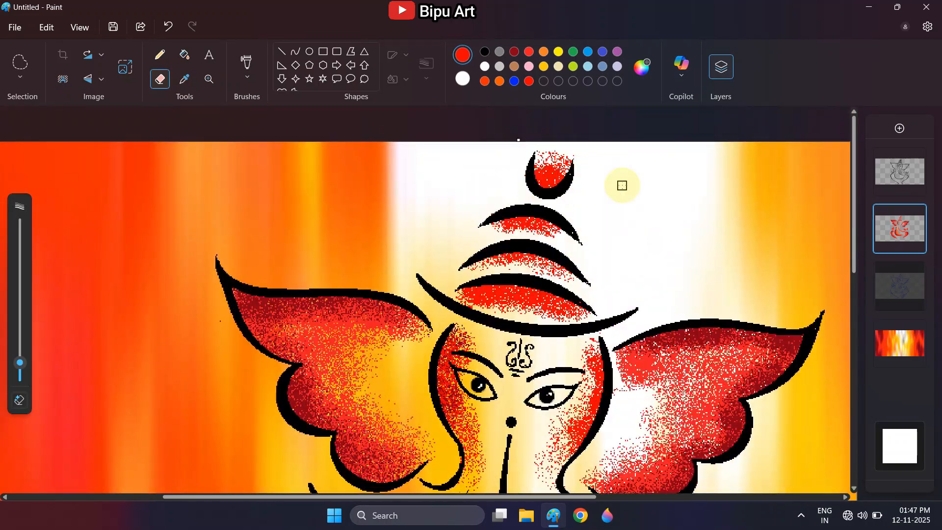
- Sign the painting "Bipu Art" in white bold Vivaldi size 28 near the canvas's lower-right corner, and delete the hidden sketch layer
{"action": "left_click", "coordinate": [209, 79]}
{"action": "right_click", "coordinate": [372, 231]}
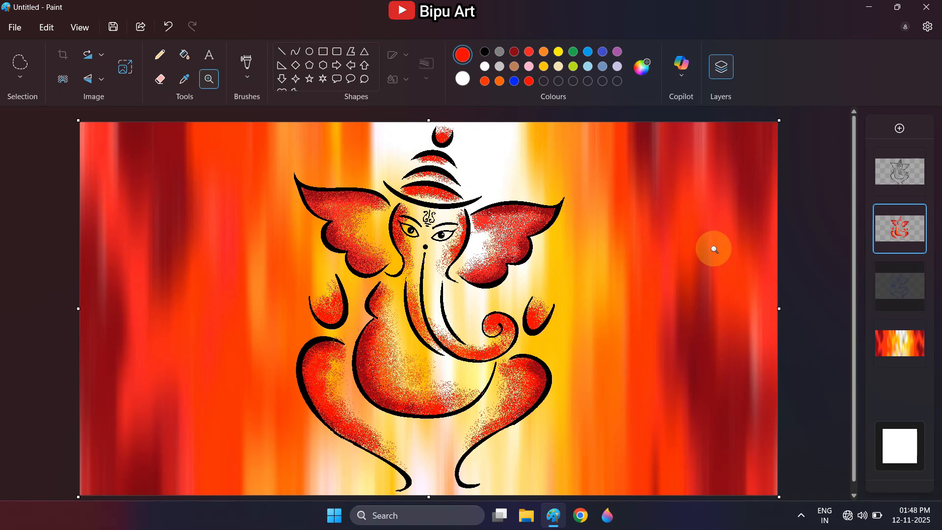
{"action": "left_click", "coordinate": [485, 65]}
{"action": "left_click", "coordinate": [209, 55]}
{"action": "left_click", "coordinate": [661, 473]}
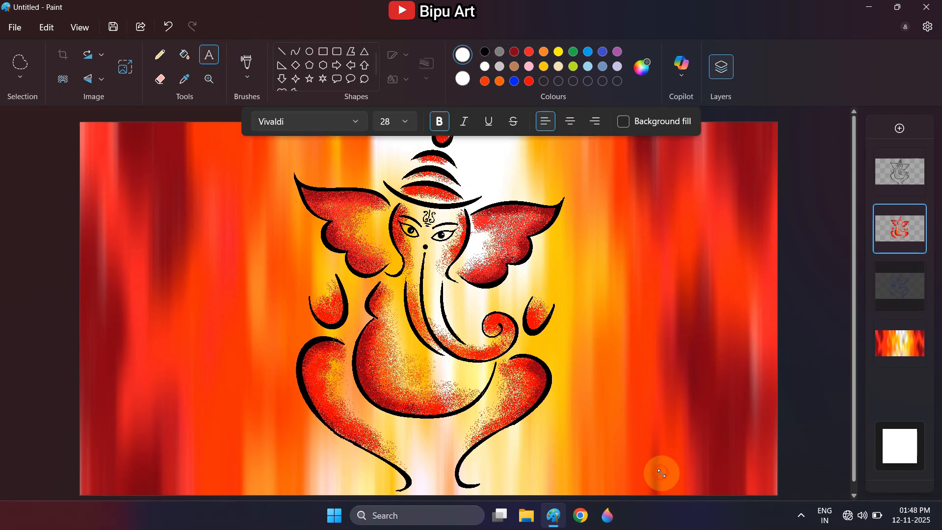
{"action": "type", "text": "Bipu Art"}
{"action": "left_click", "coordinate": [900, 288]}
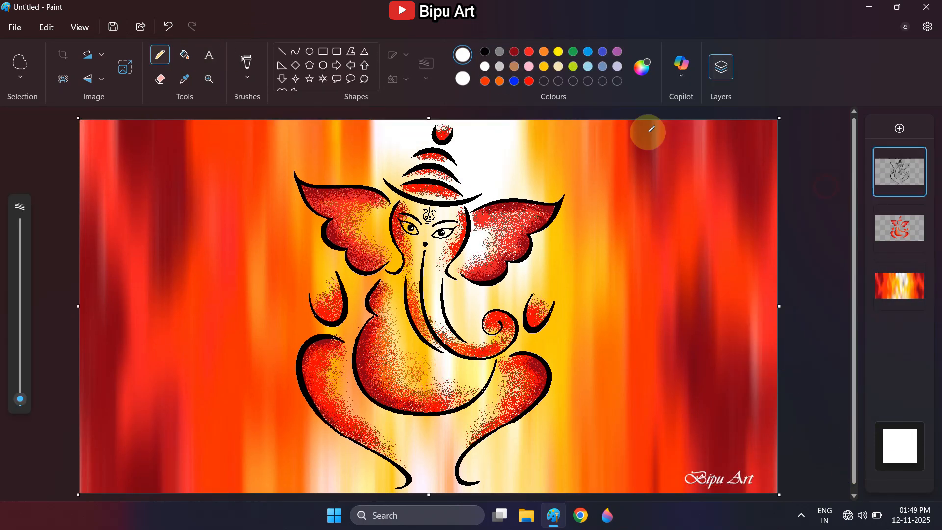